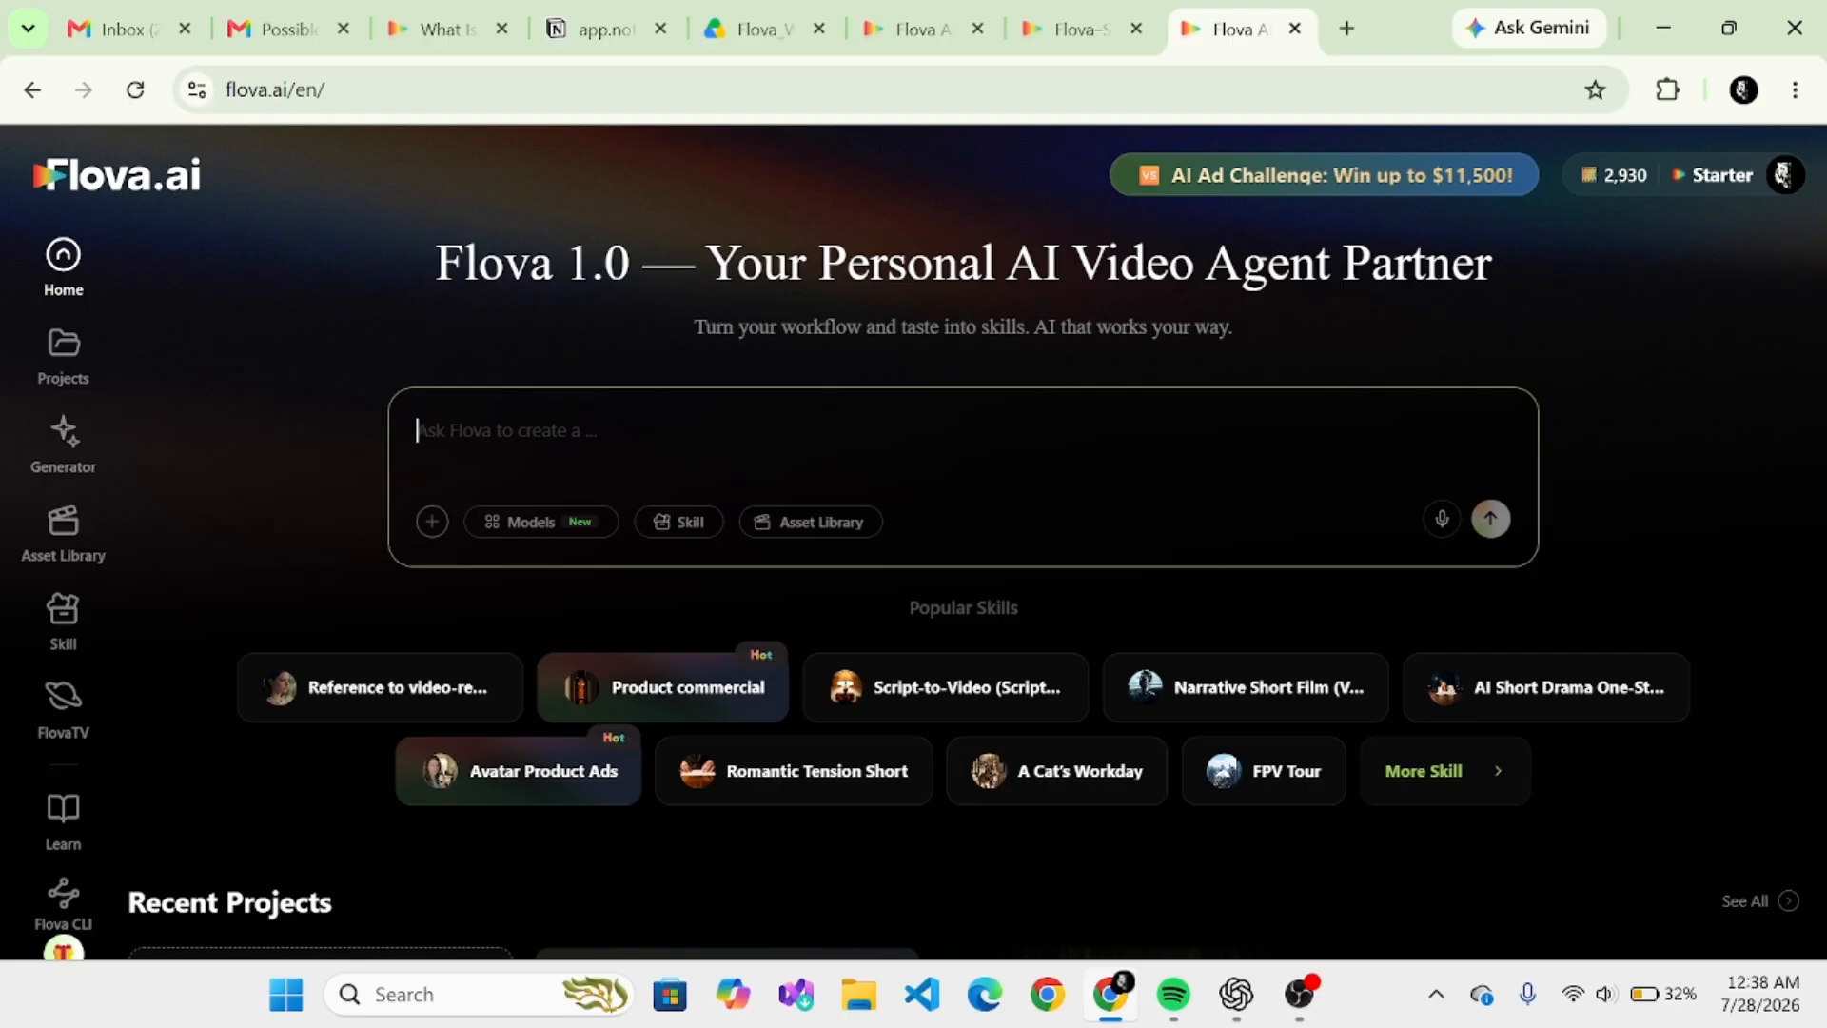
- Look over the home page, including the popular skills, recent projects and the FlovaTV gallery
scroll(963, 570, down, 2)
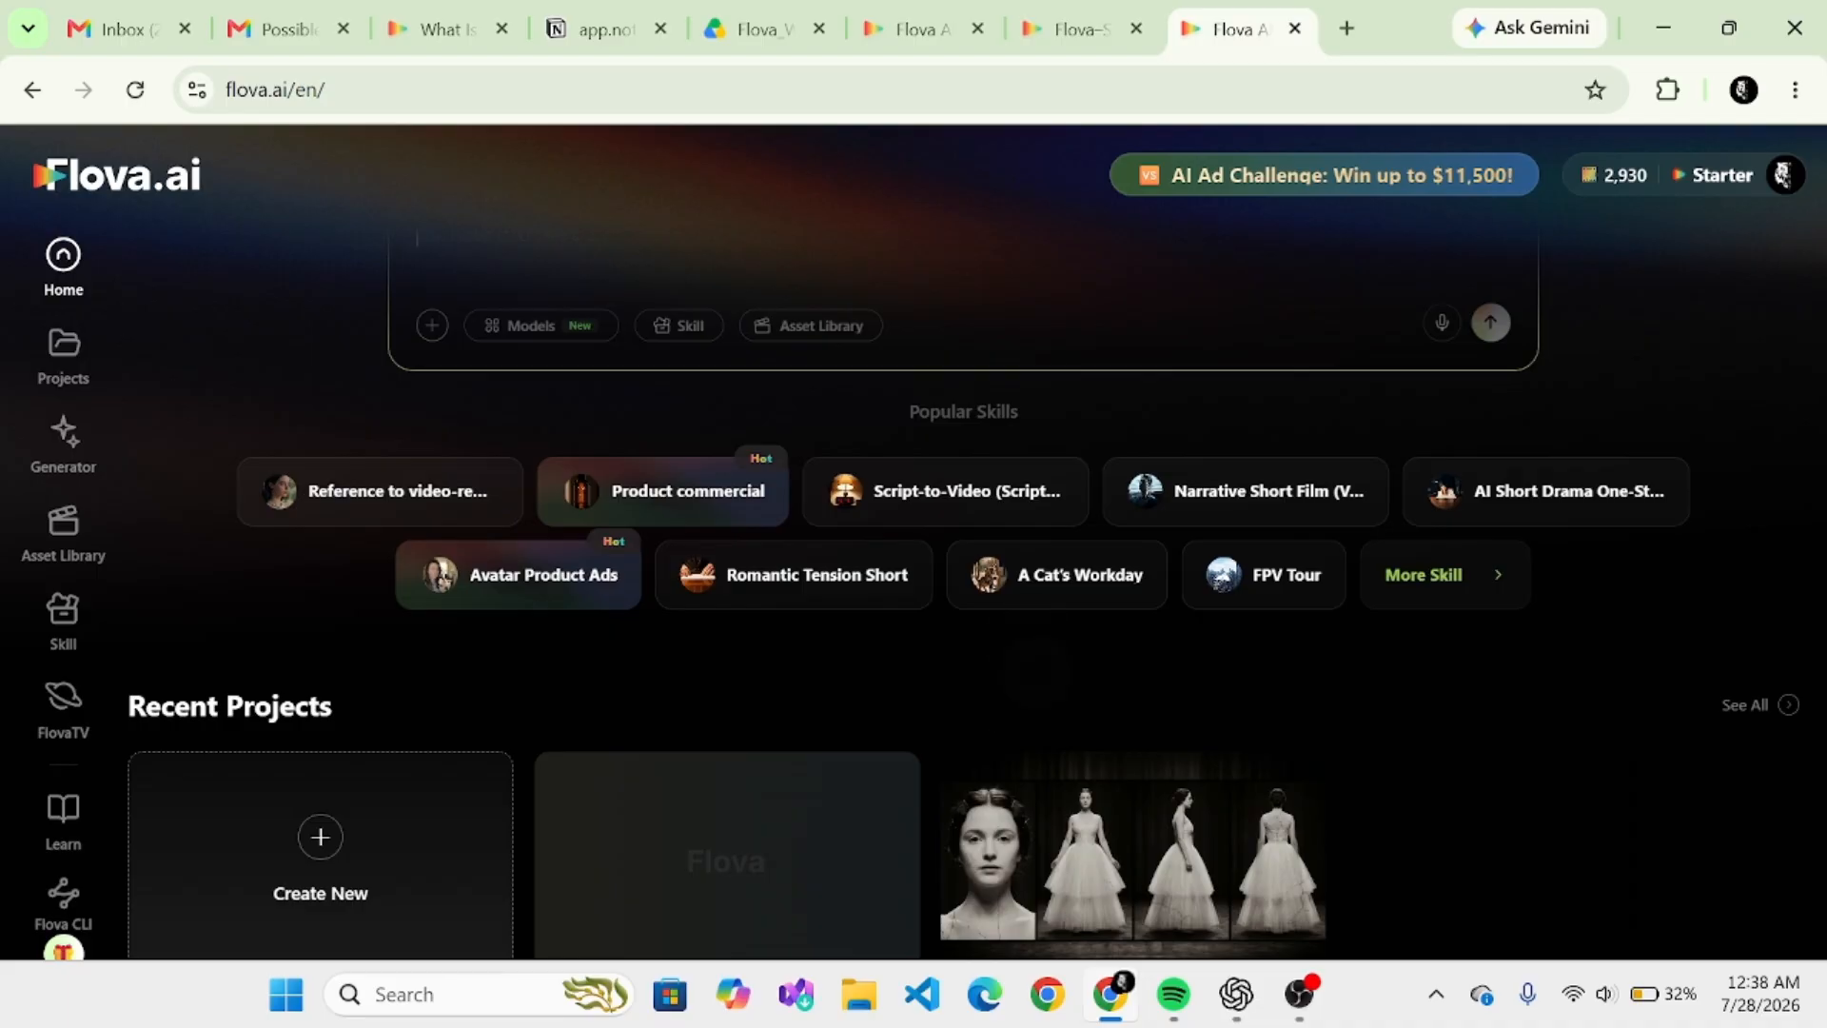
scroll(963, 571, down, 3)
scroll(963, 571, down, 5)
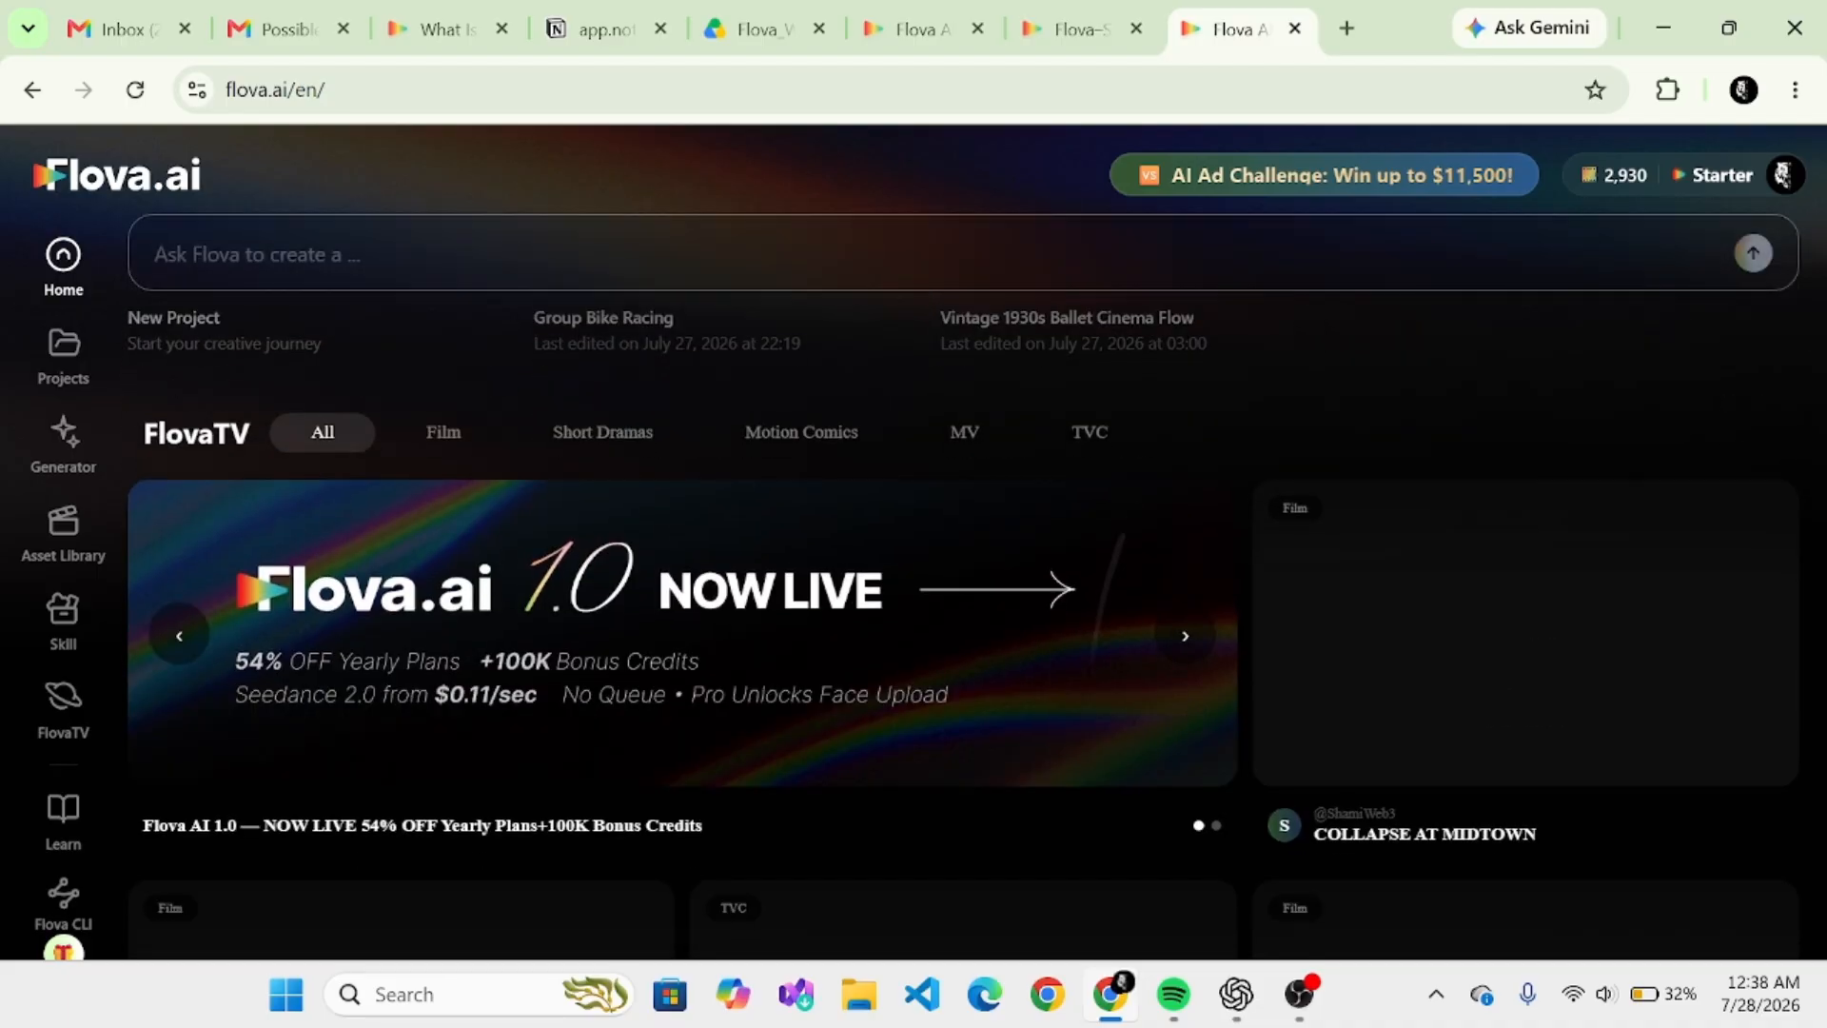
scroll(963, 571, down, 3)
scroll(963, 618, down, 4)
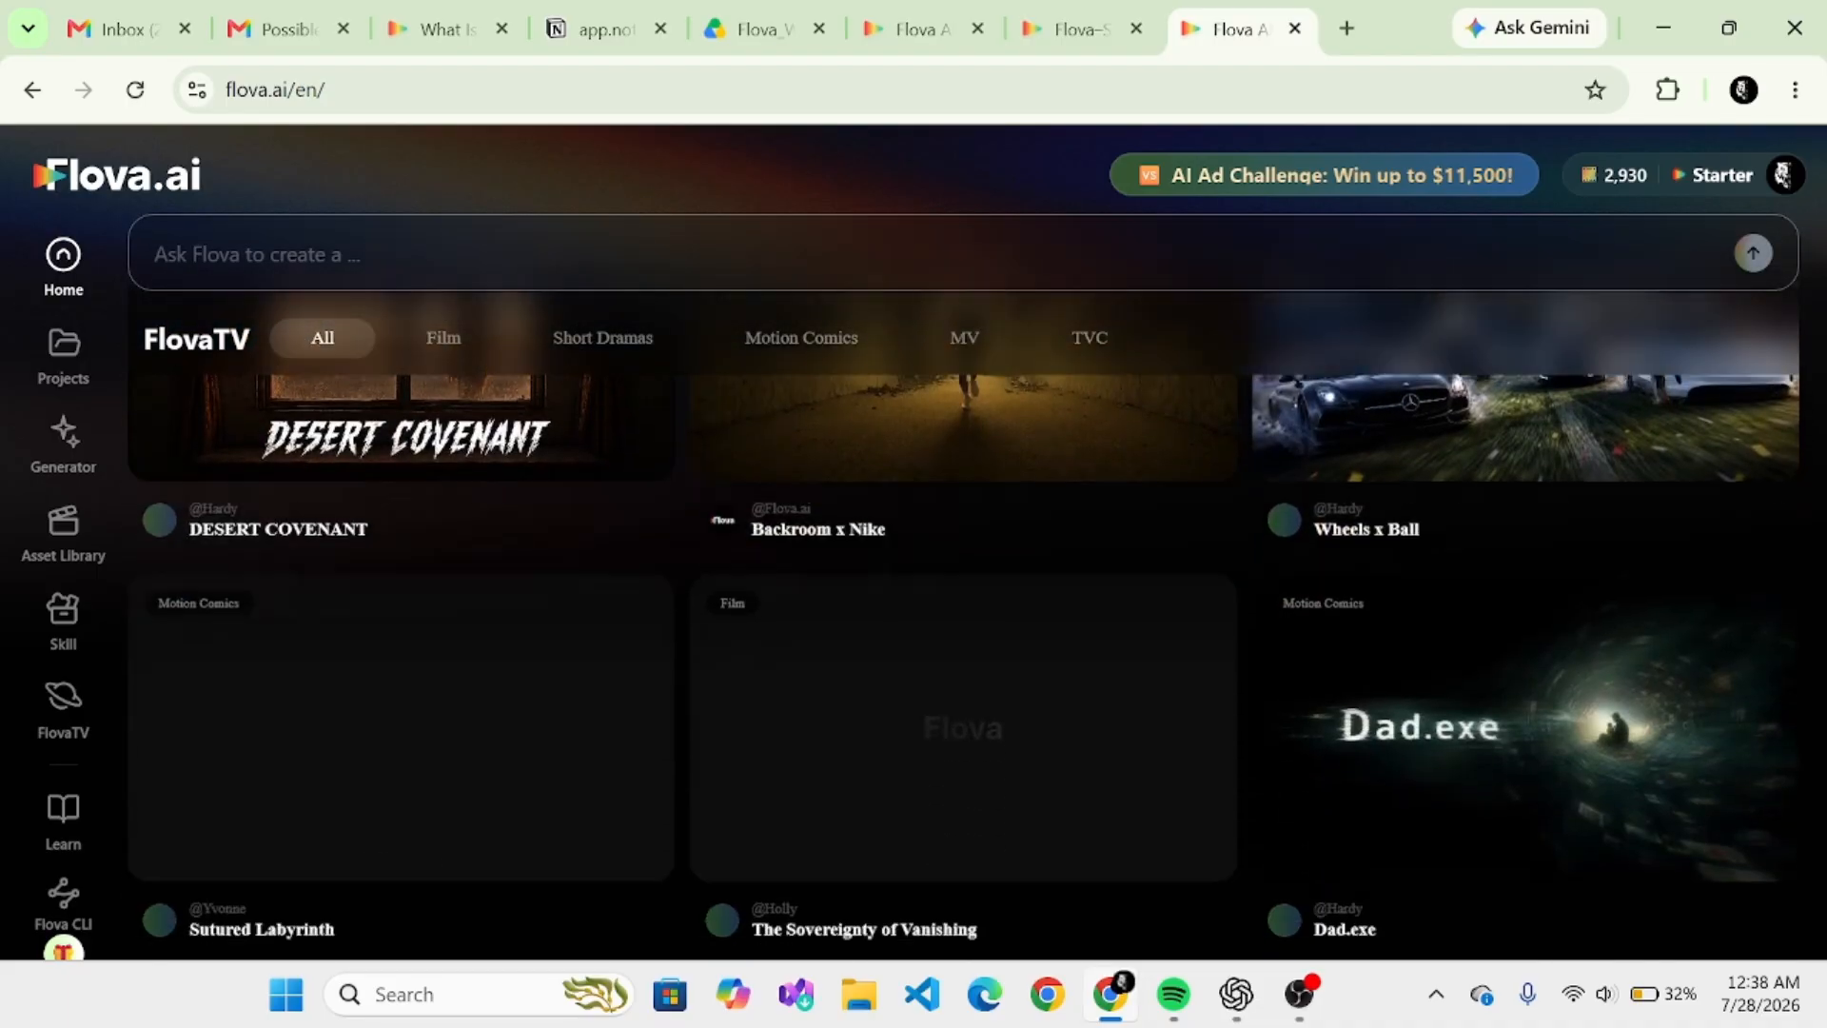
scroll(962, 619, down, 3)
scroll(963, 618, up, 10)
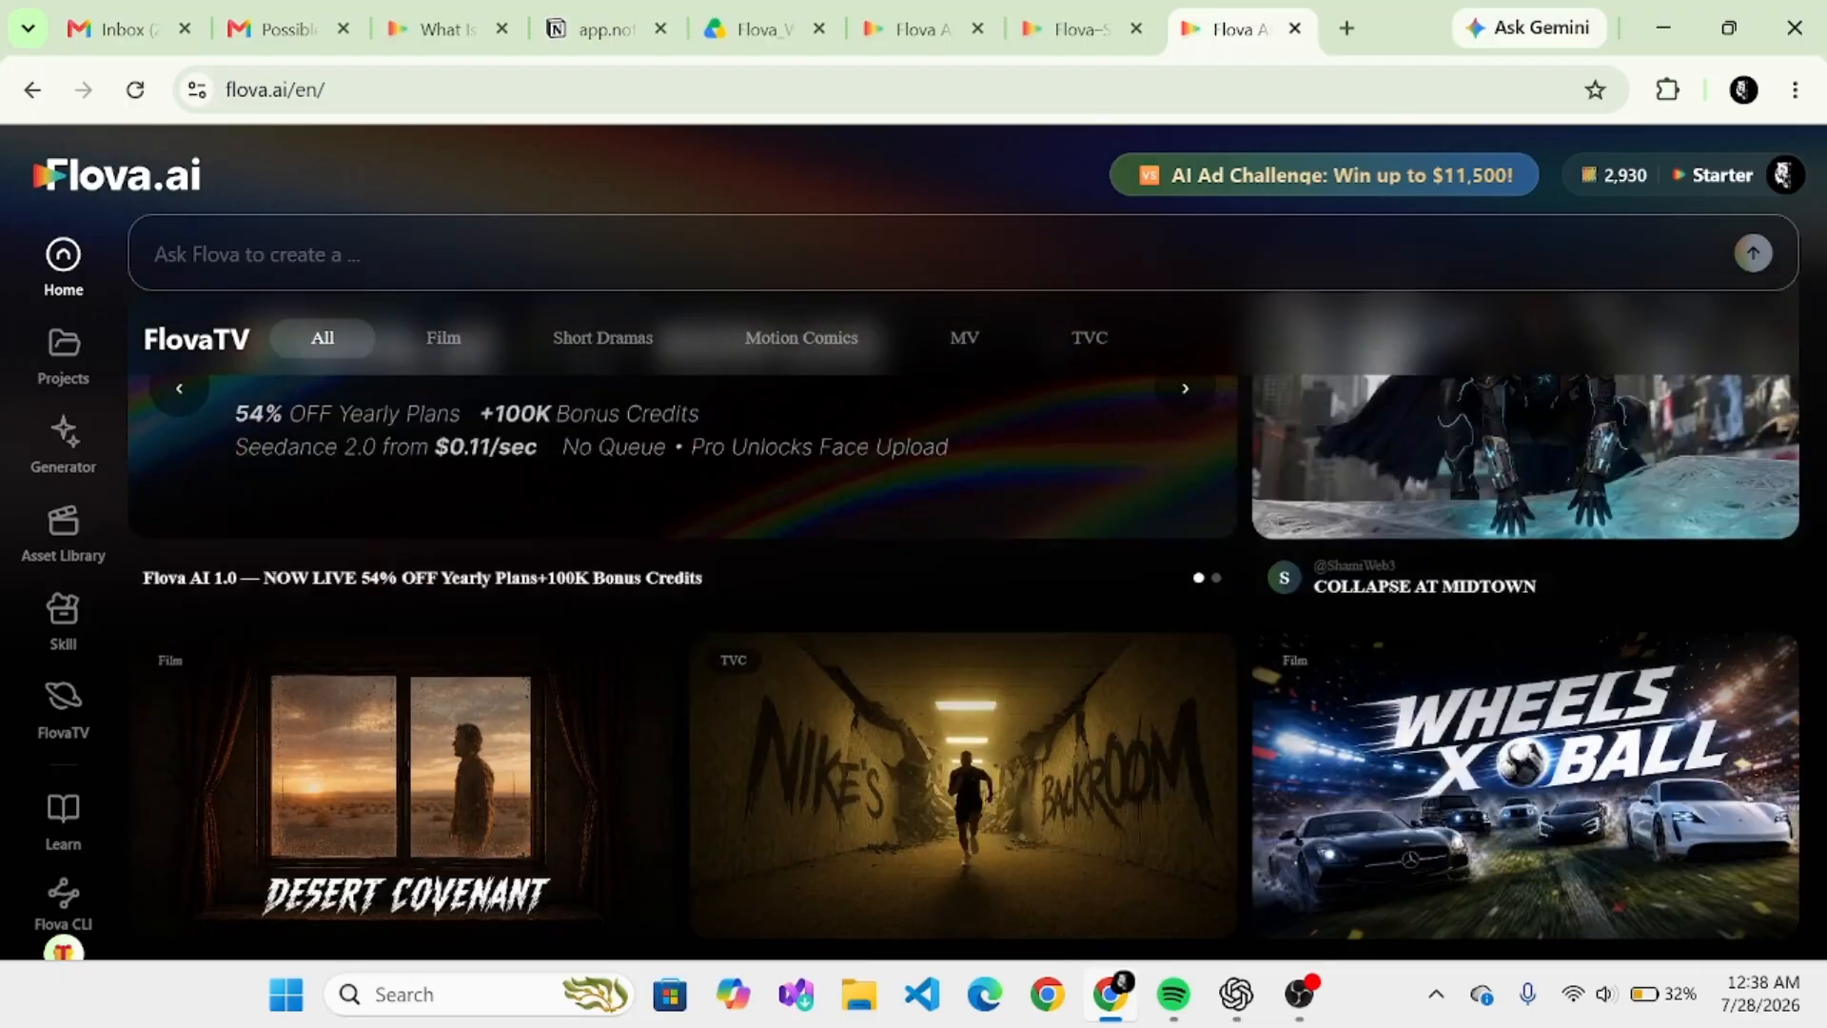
scroll(963, 619, up, 4)
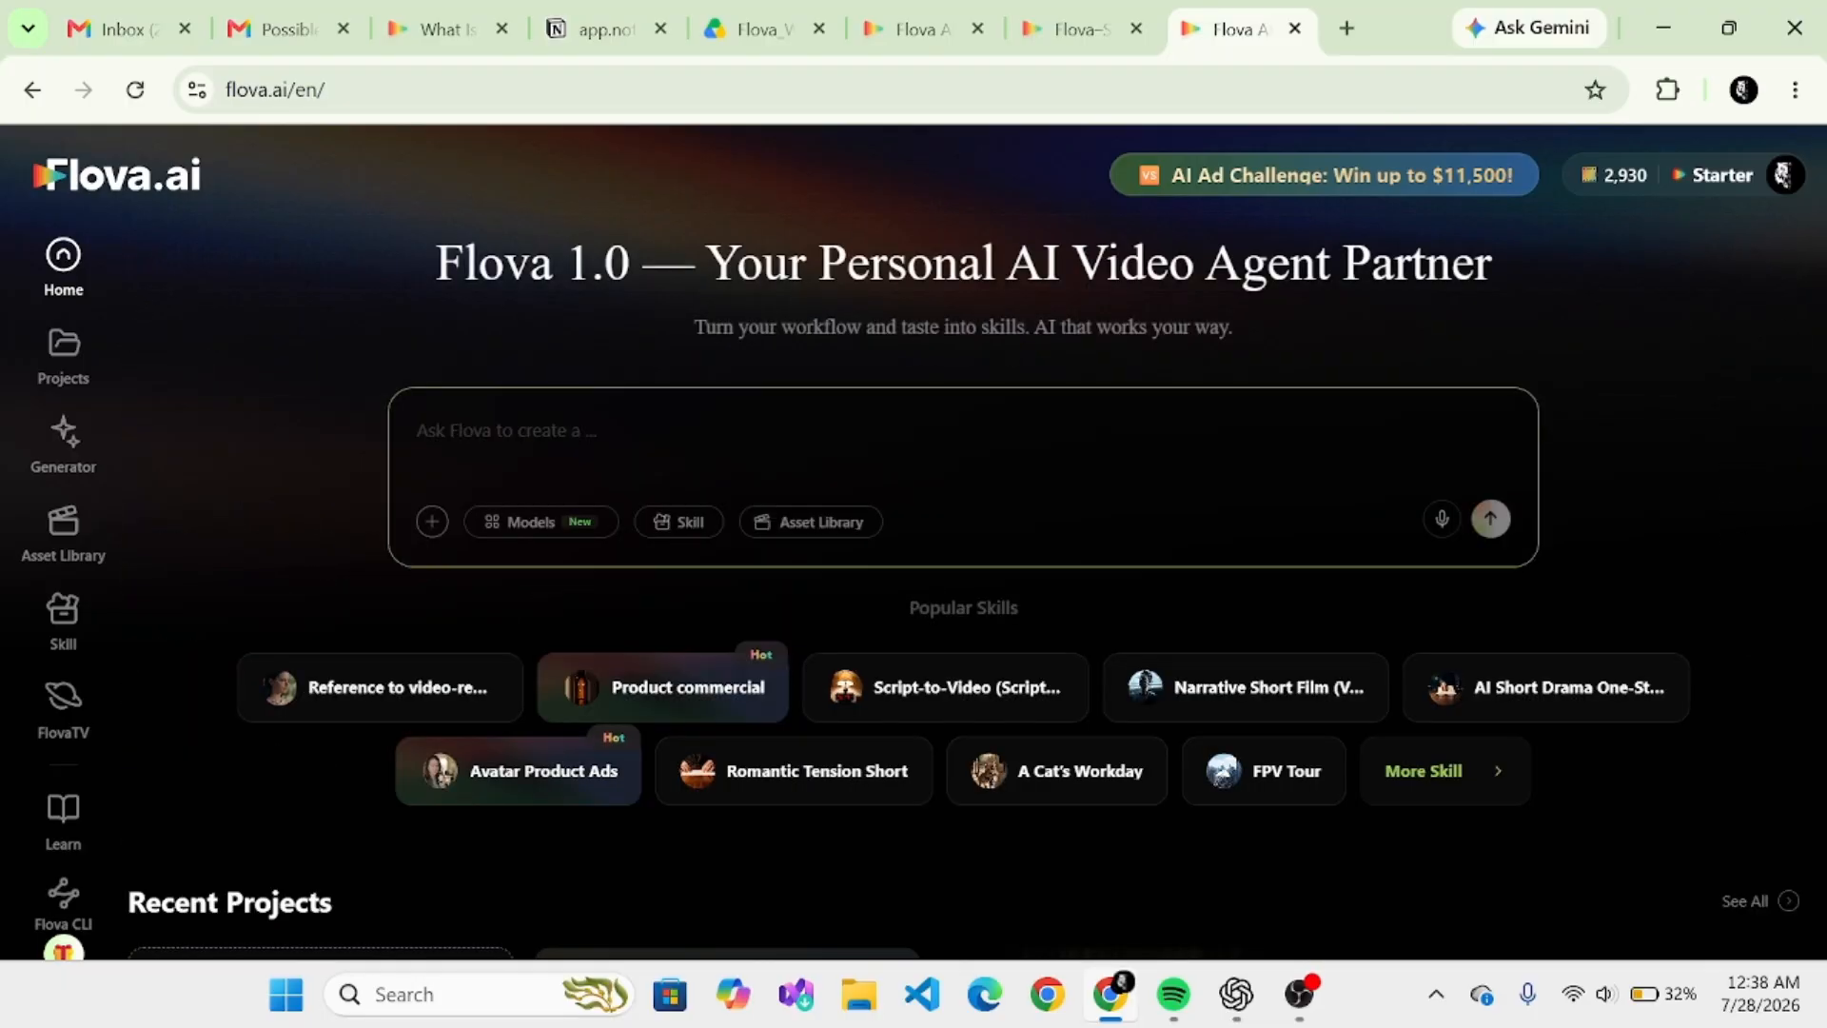
scroll(963, 619, down, 9)
scroll(963, 619, down, 4)
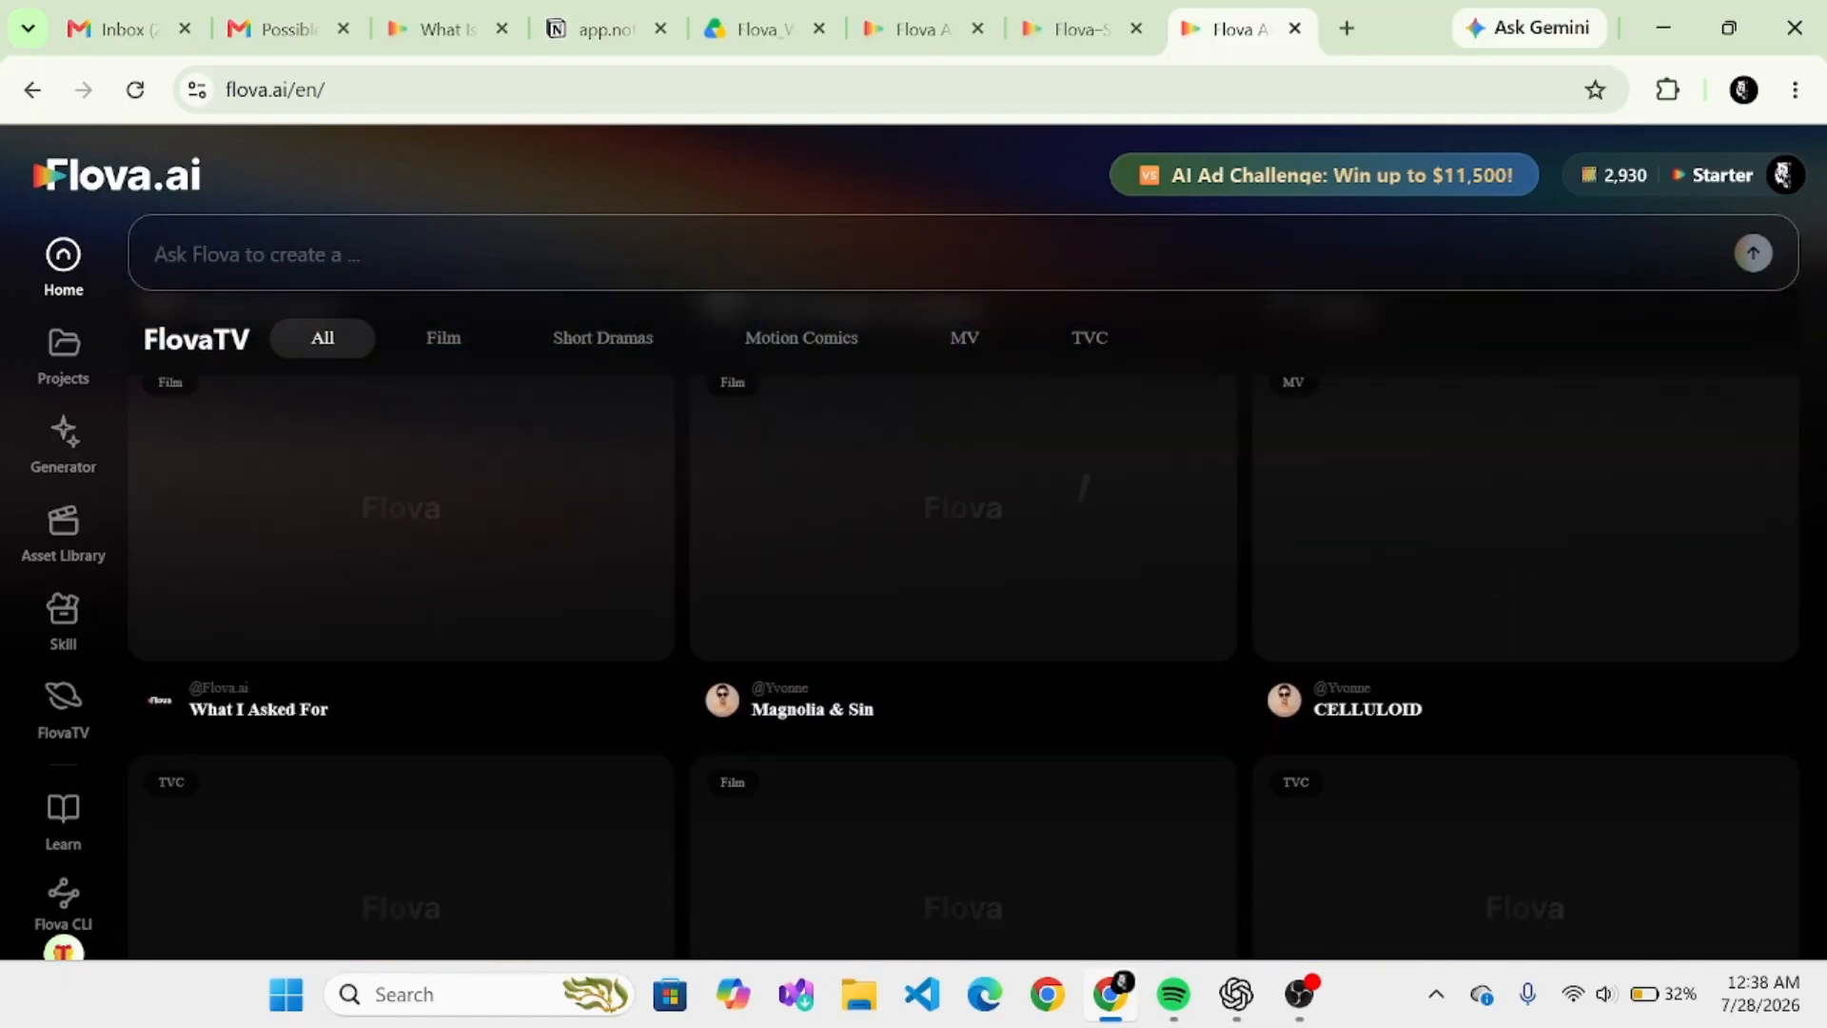
scroll(963, 618, up, 12)
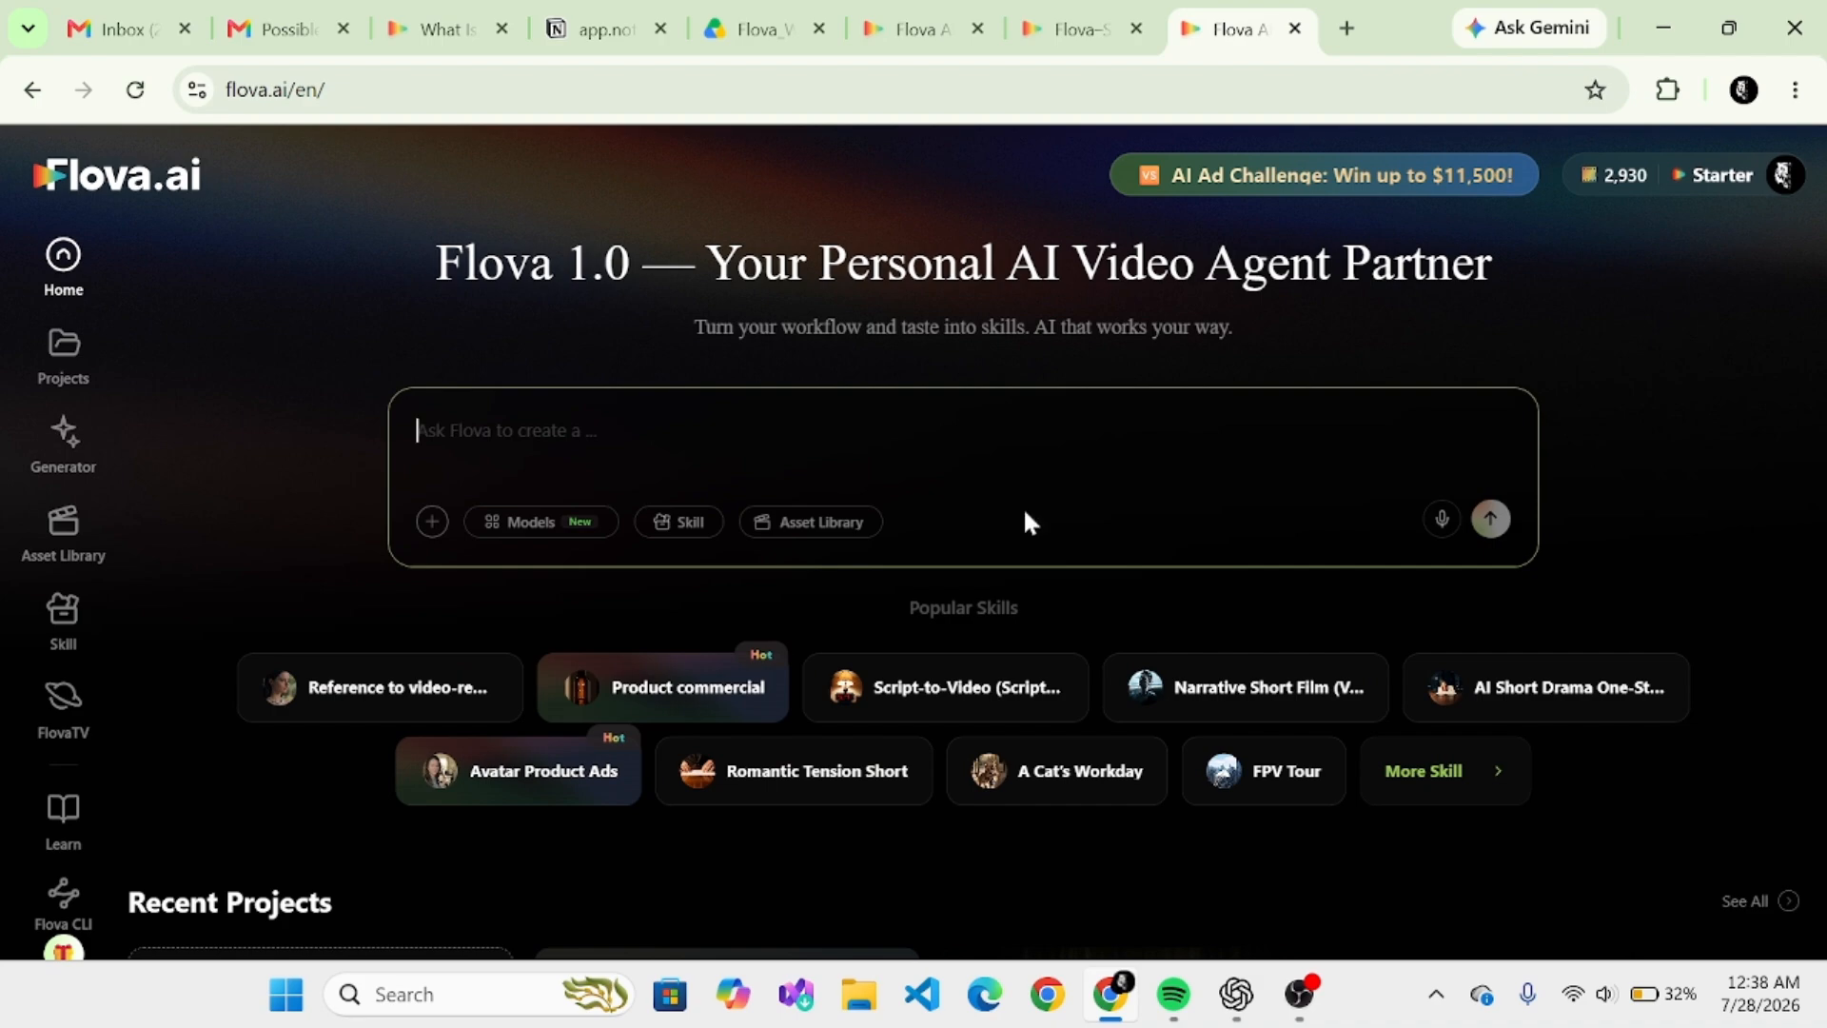
- Examine the available AI models for the prompt, from the video models through to the audio ones
click(510, 523)
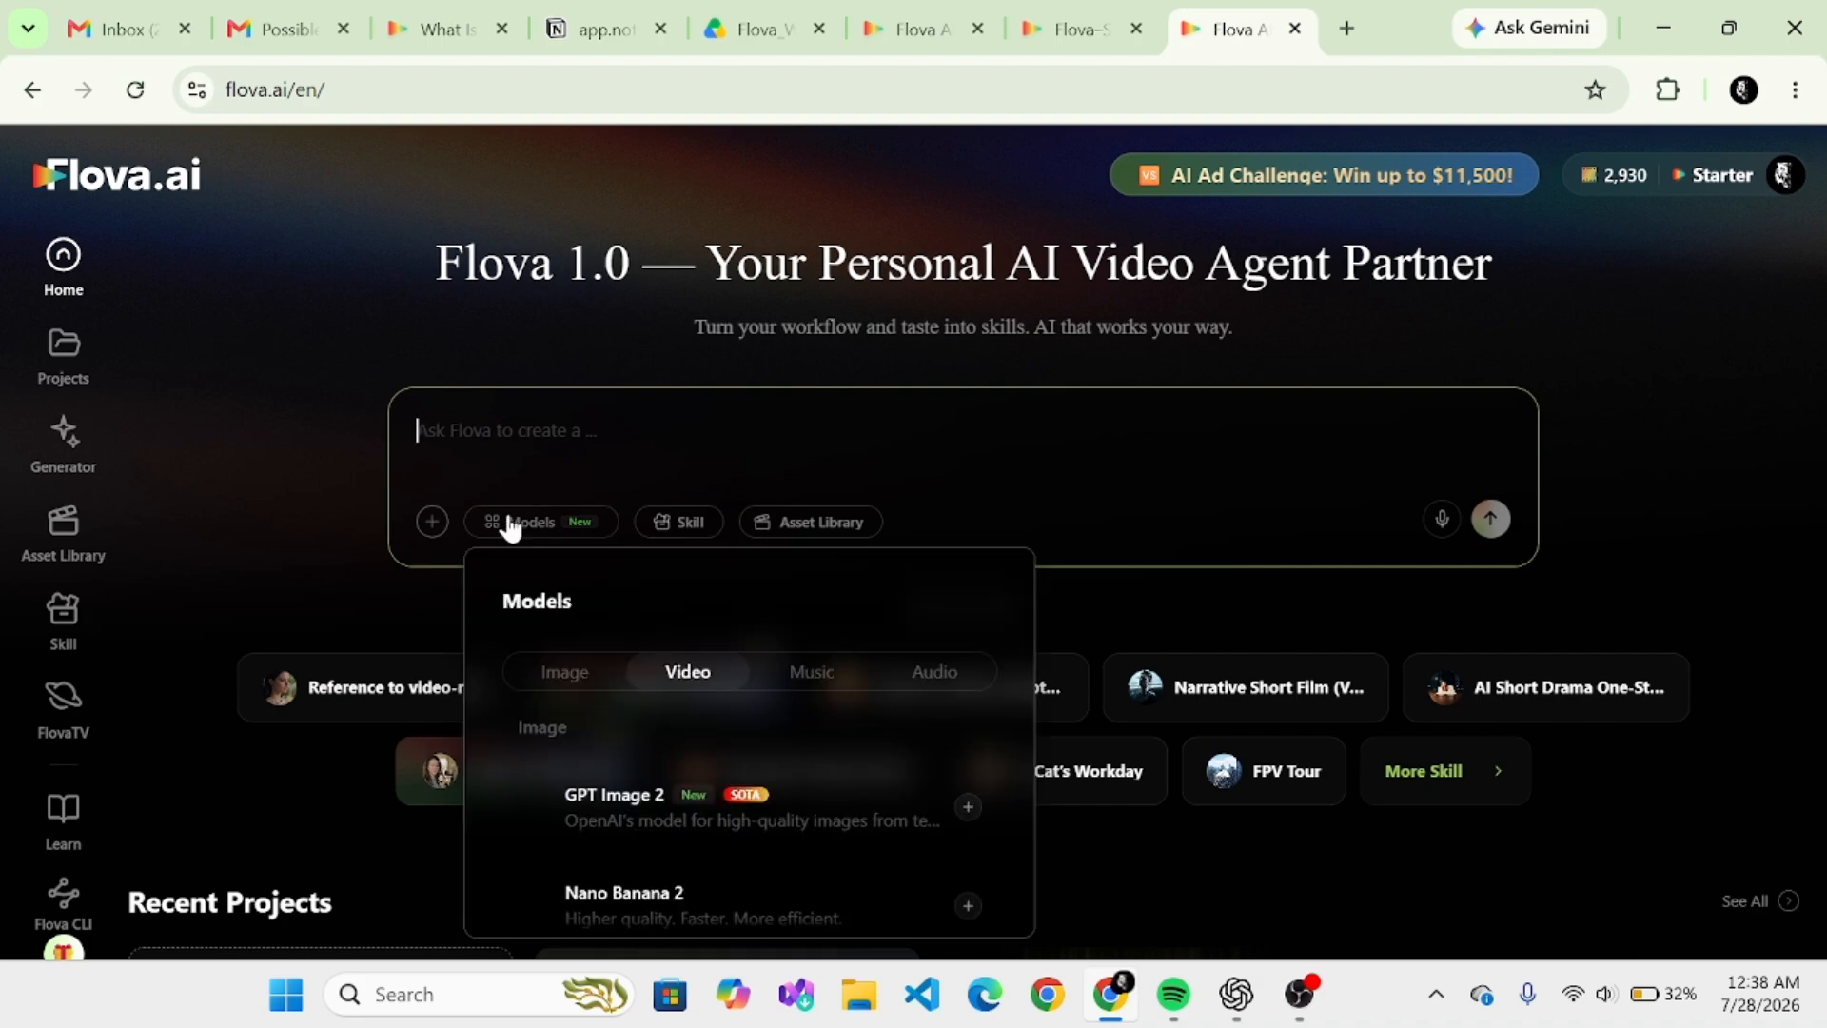
scroll(511, 526, down, 2)
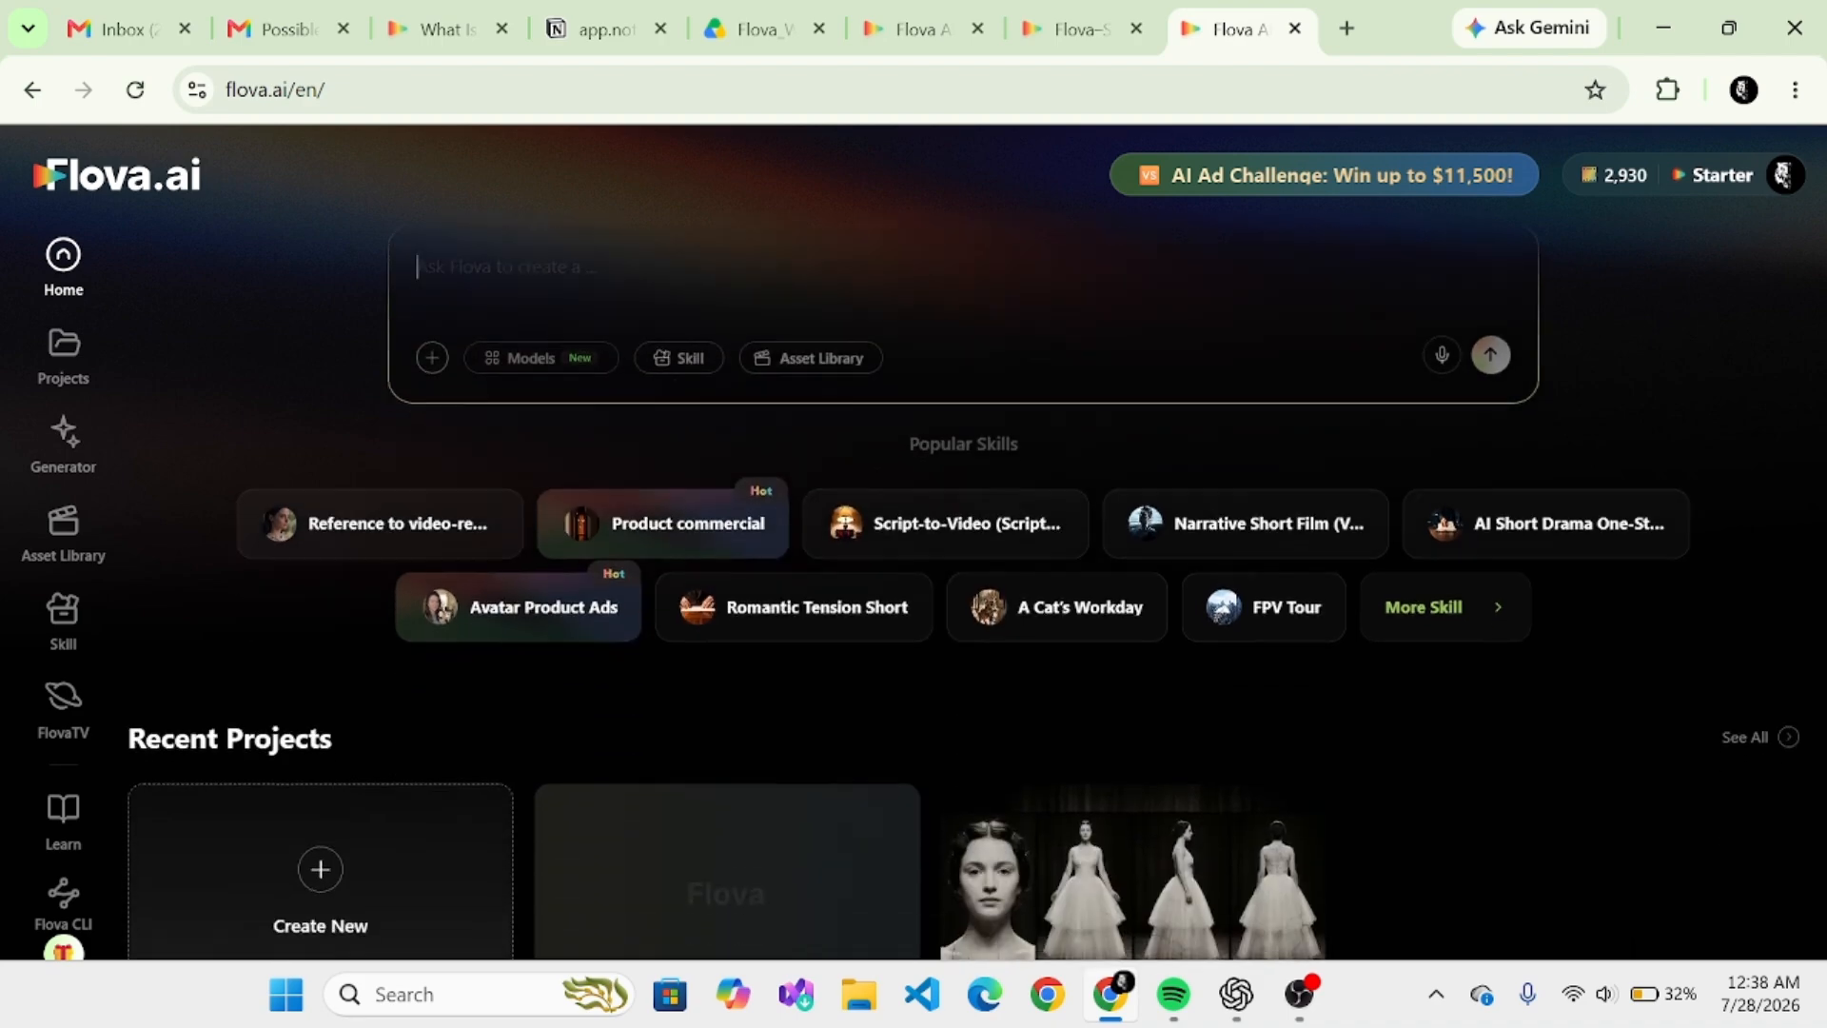
click(541, 336)
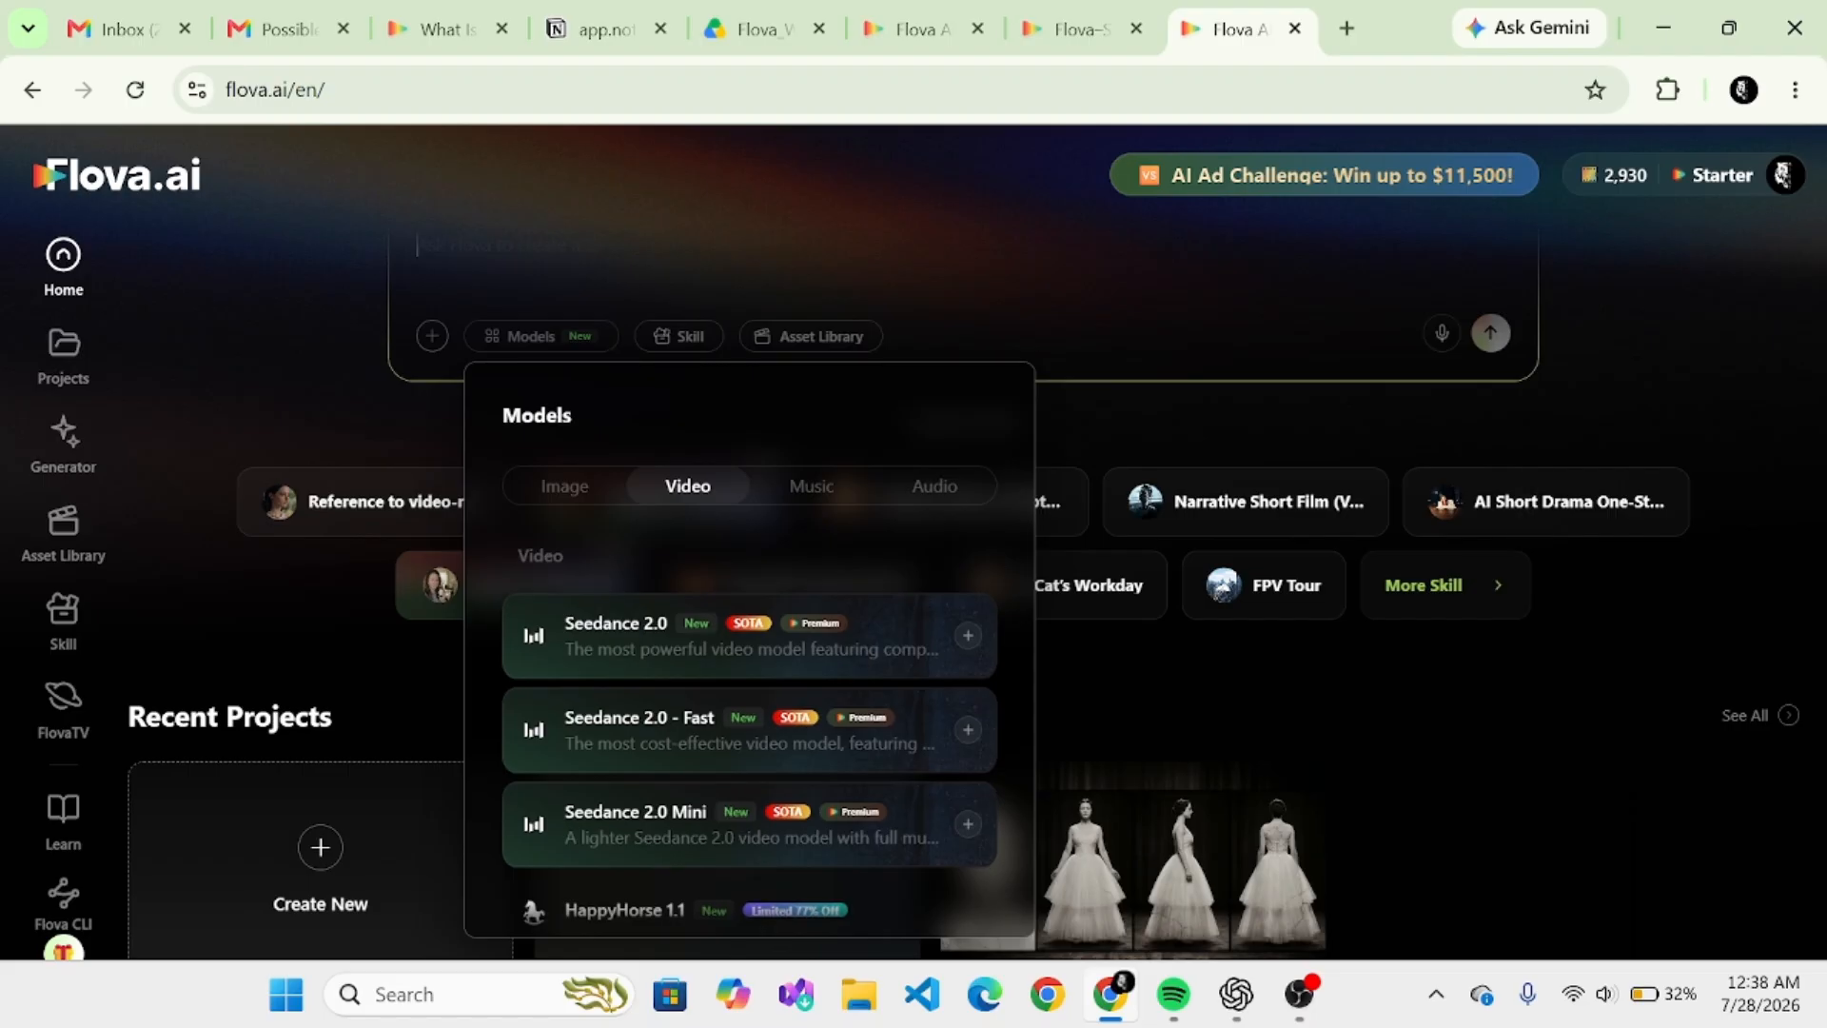
scroll(750, 704, up, 2)
scroll(750, 704, down, 1)
scroll(750, 704, down, 5)
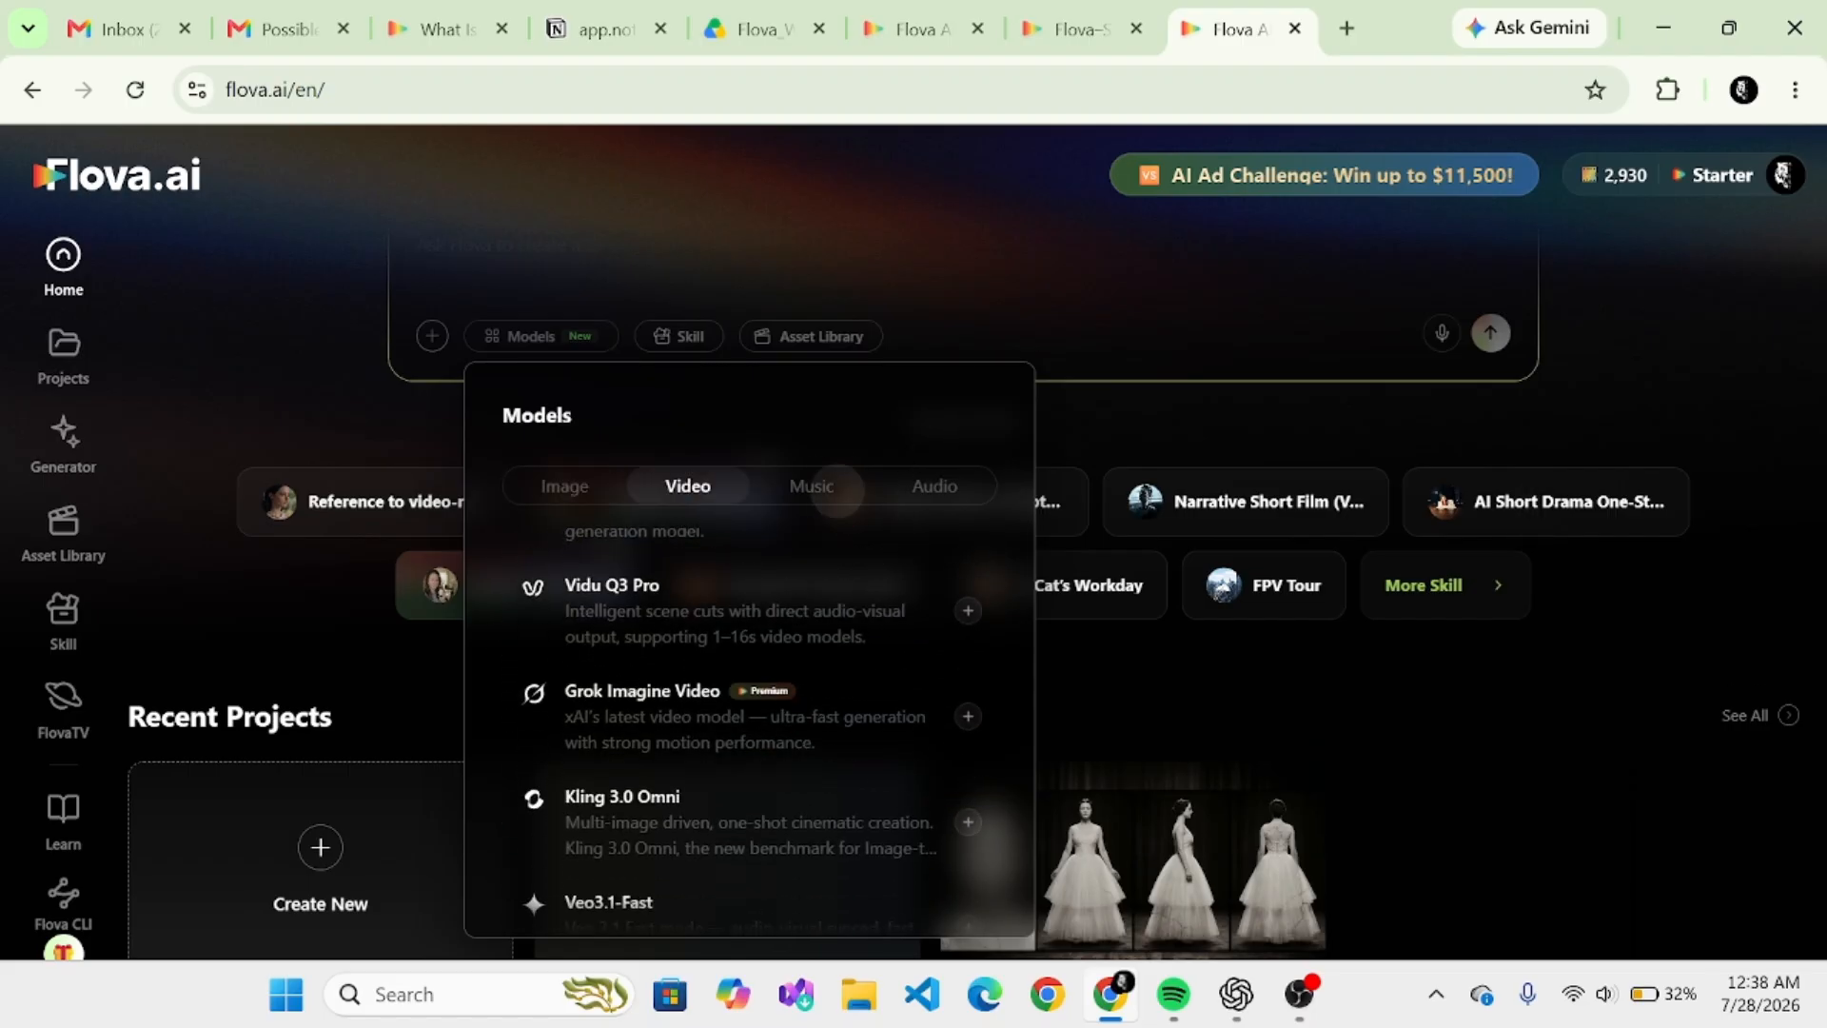
scroll(750, 705, down, 5)
scroll(750, 704, down, 2)
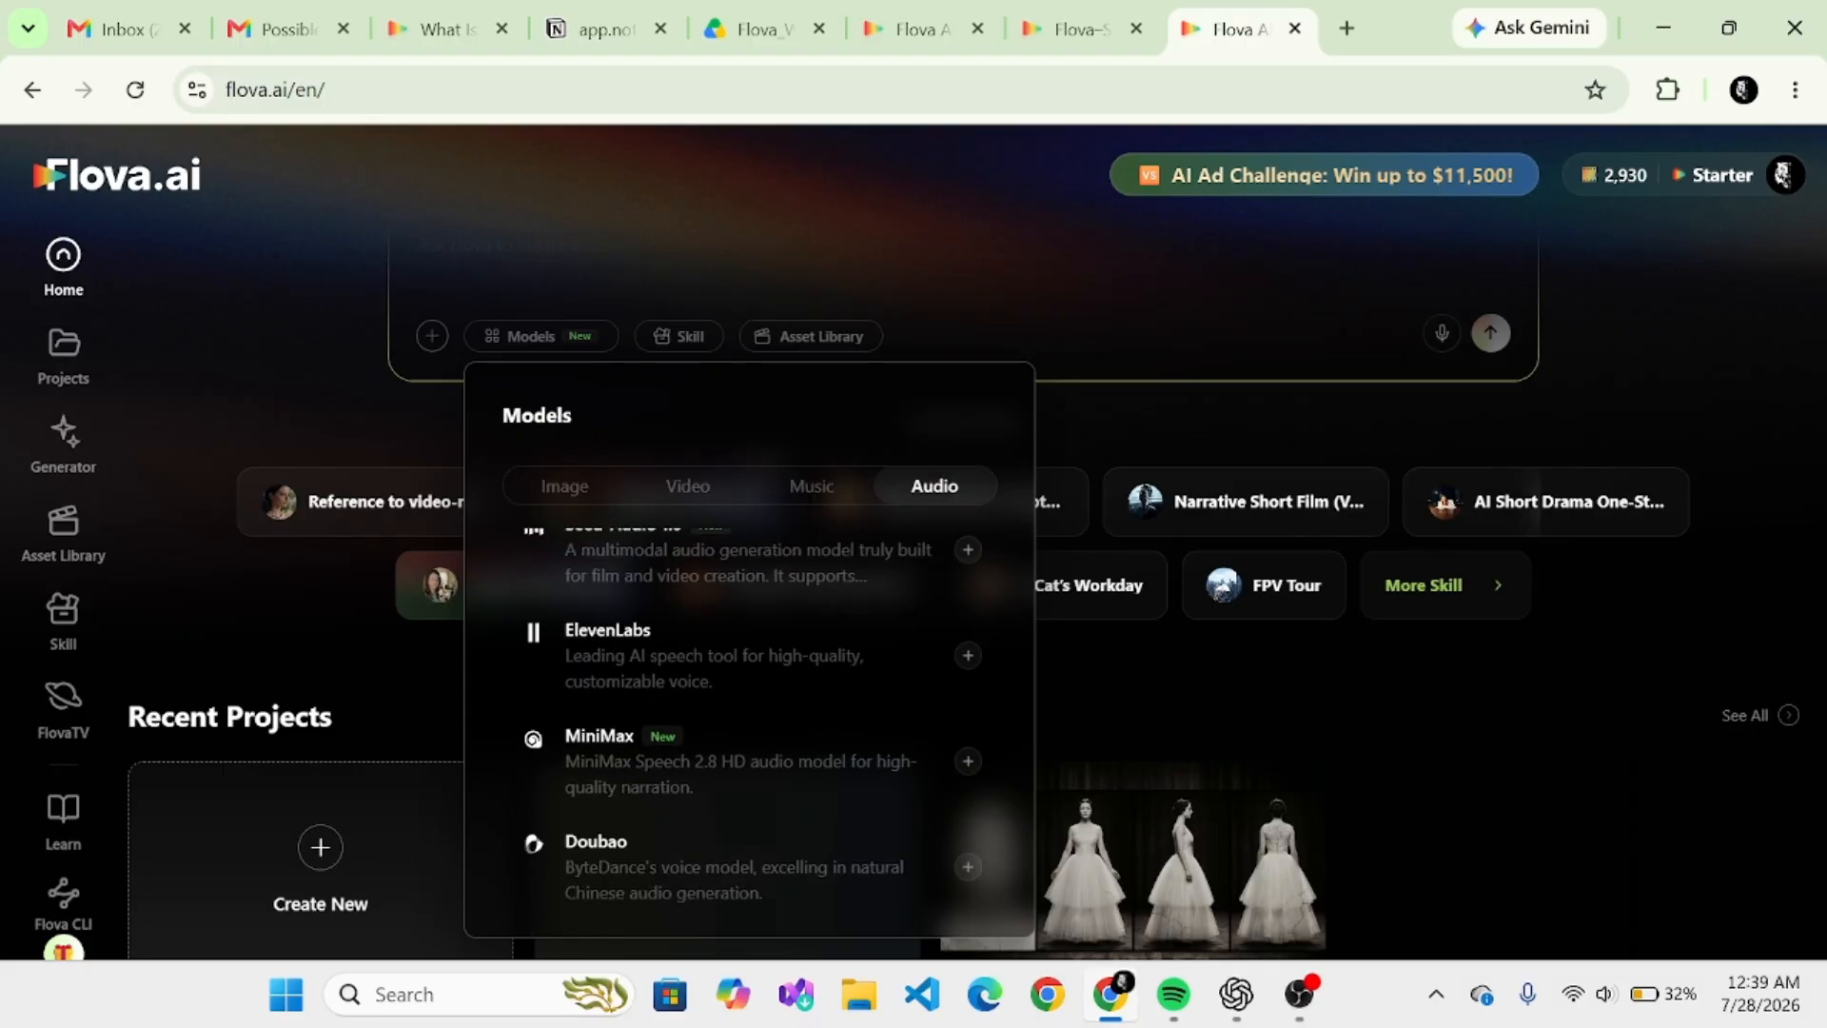
click(1148, 437)
scroll(963, 596, up, 2)
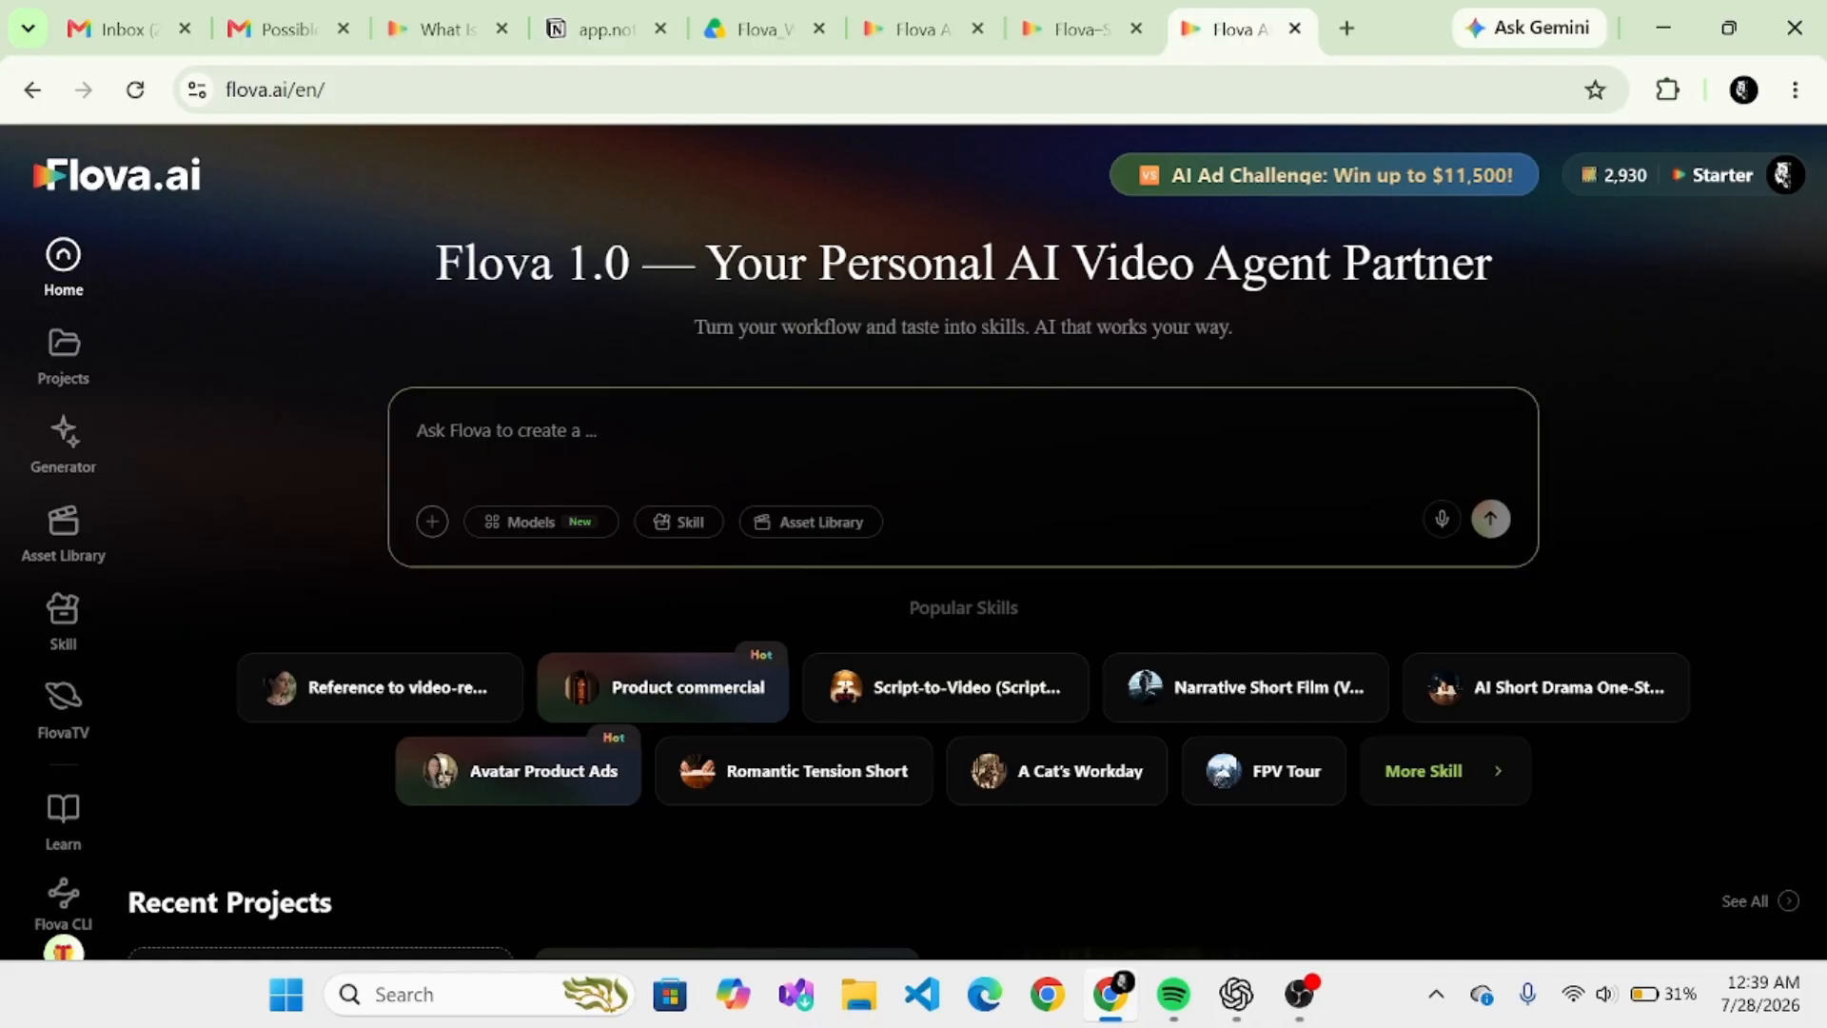
- Start a new project by submitting the prompt "conceptualize with me, i want to create a thriller film"
click(419, 431)
text(conceptualize with me, i want to create a thriller)
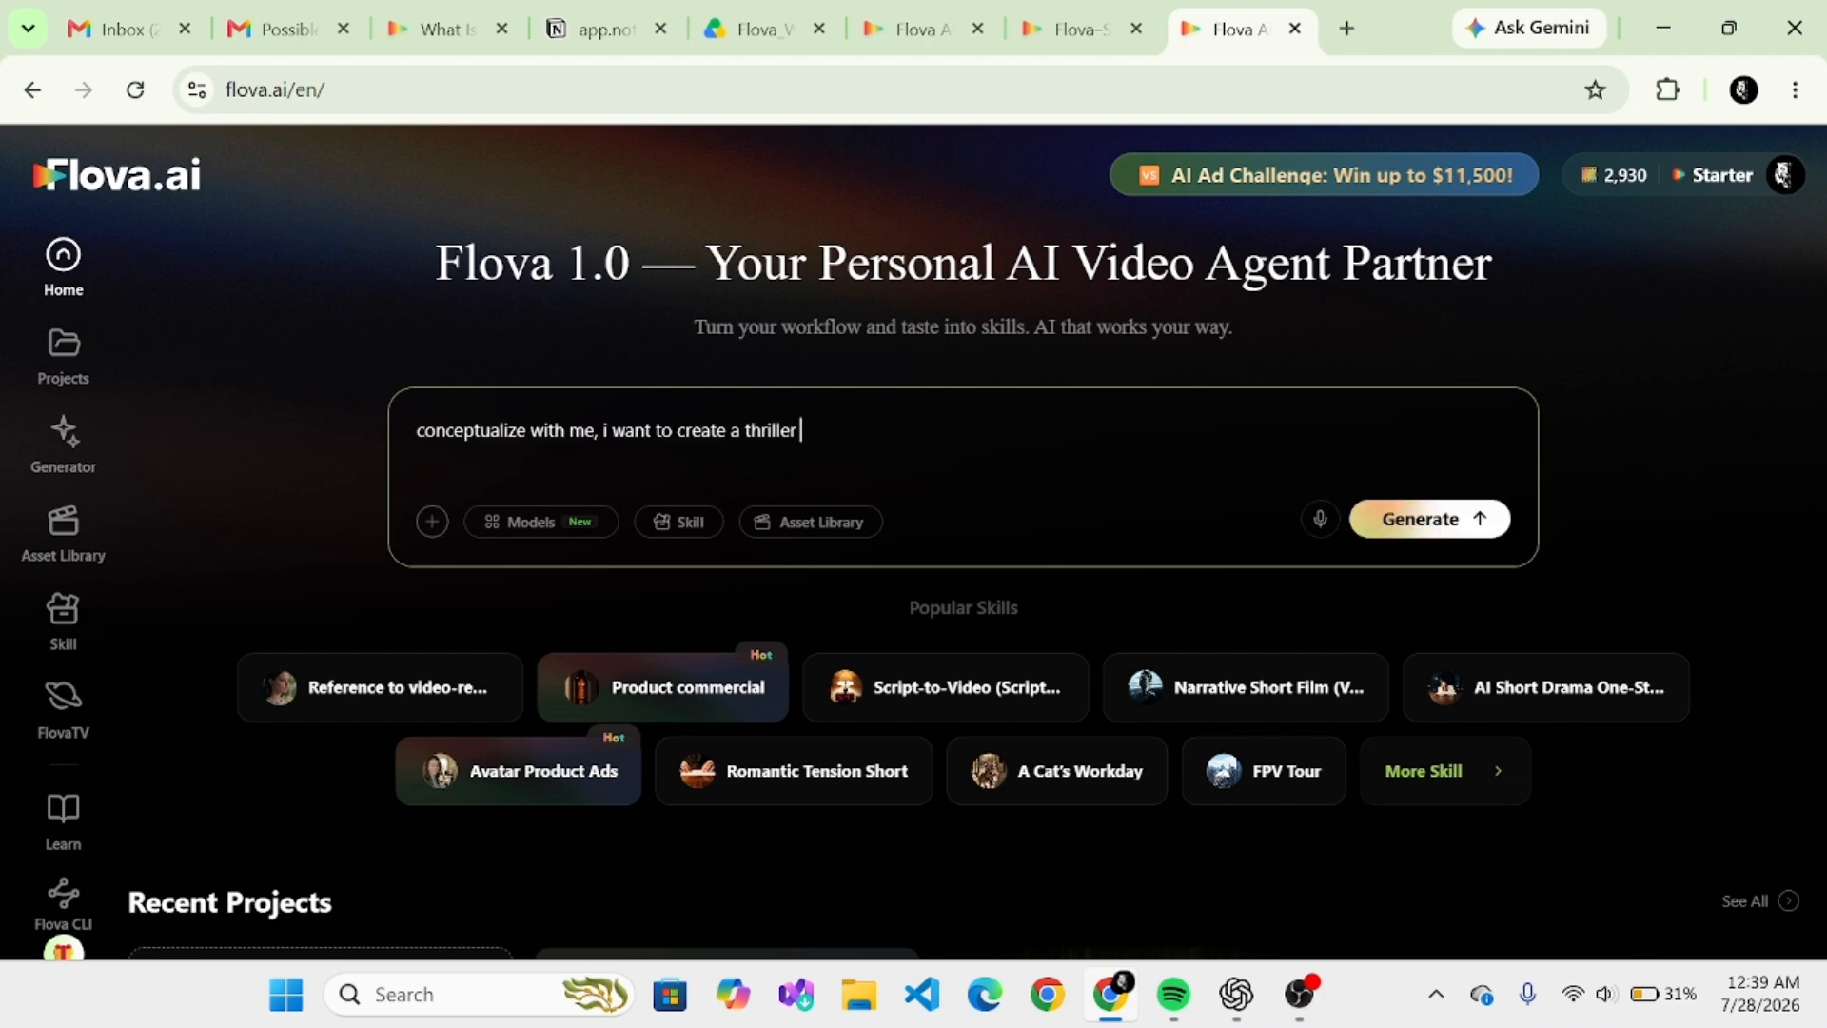
text( film)
key(shift+Return)
click(1416, 518)
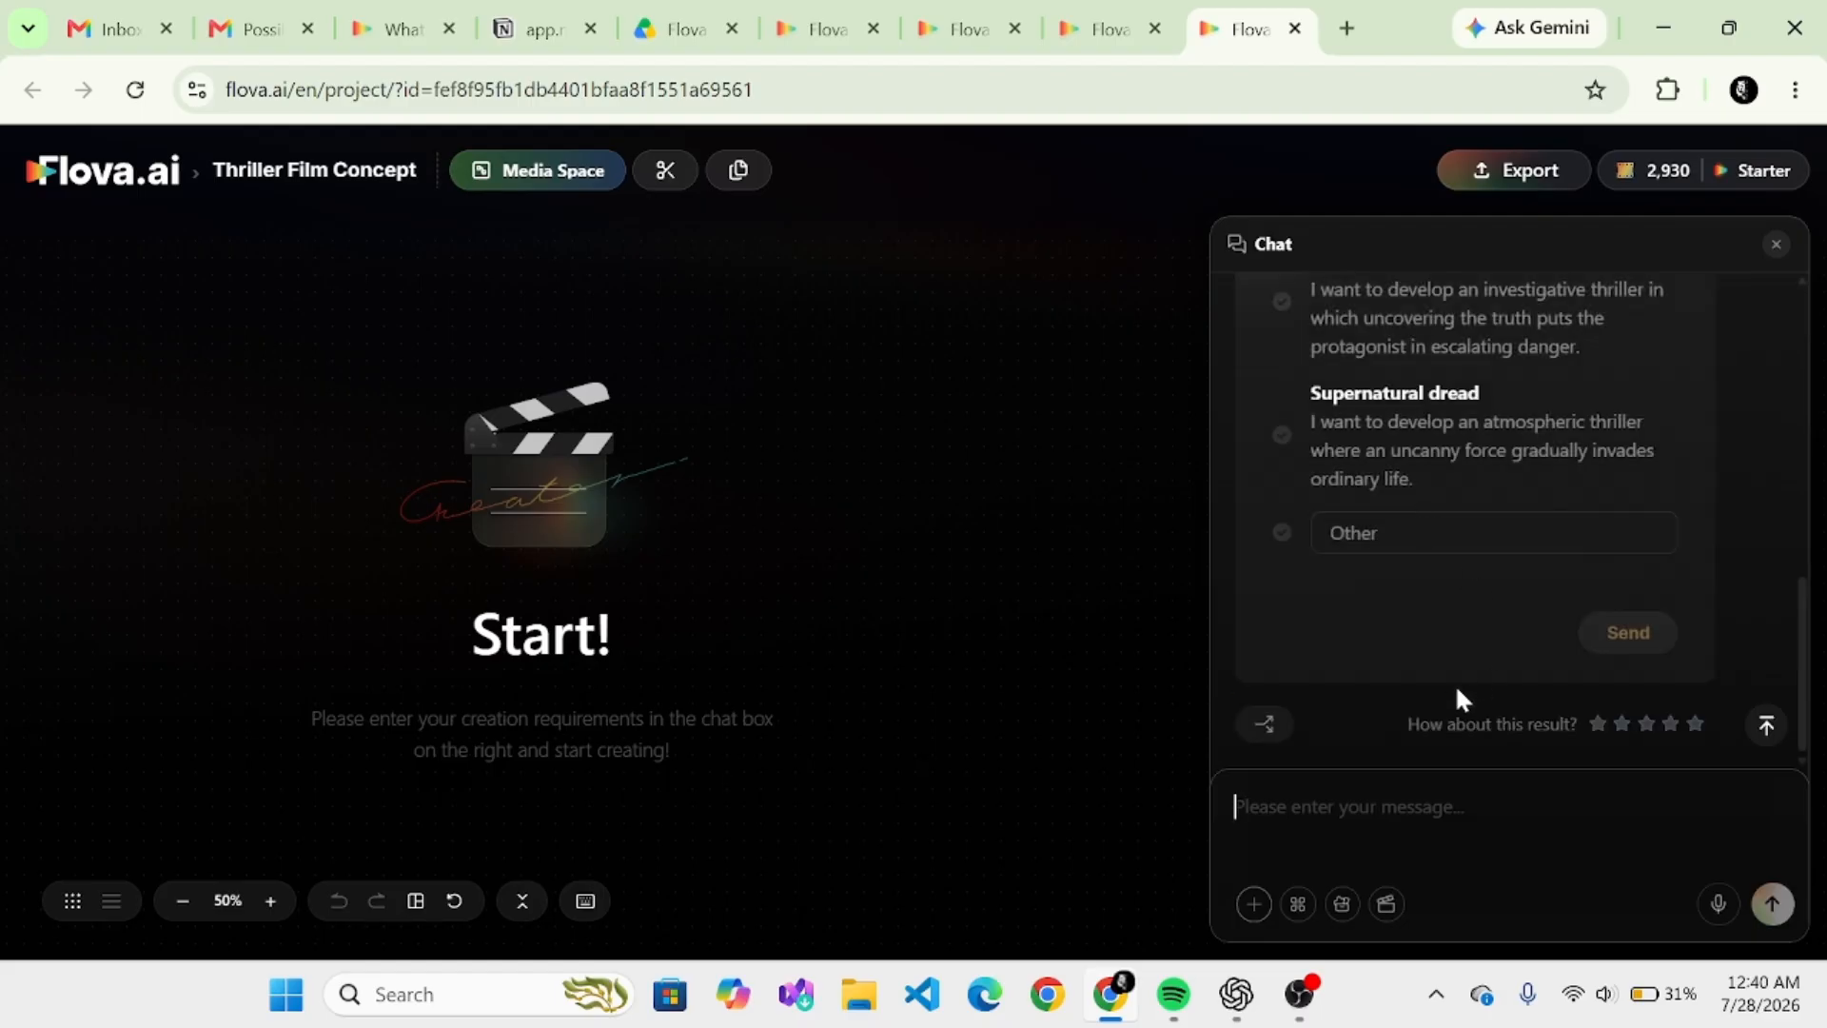
- Reply in the chat with "in the year 2099 the last human discovers a hidden ai city" and request a length of about 20 seconds
scroll(1454, 683, up, 3)
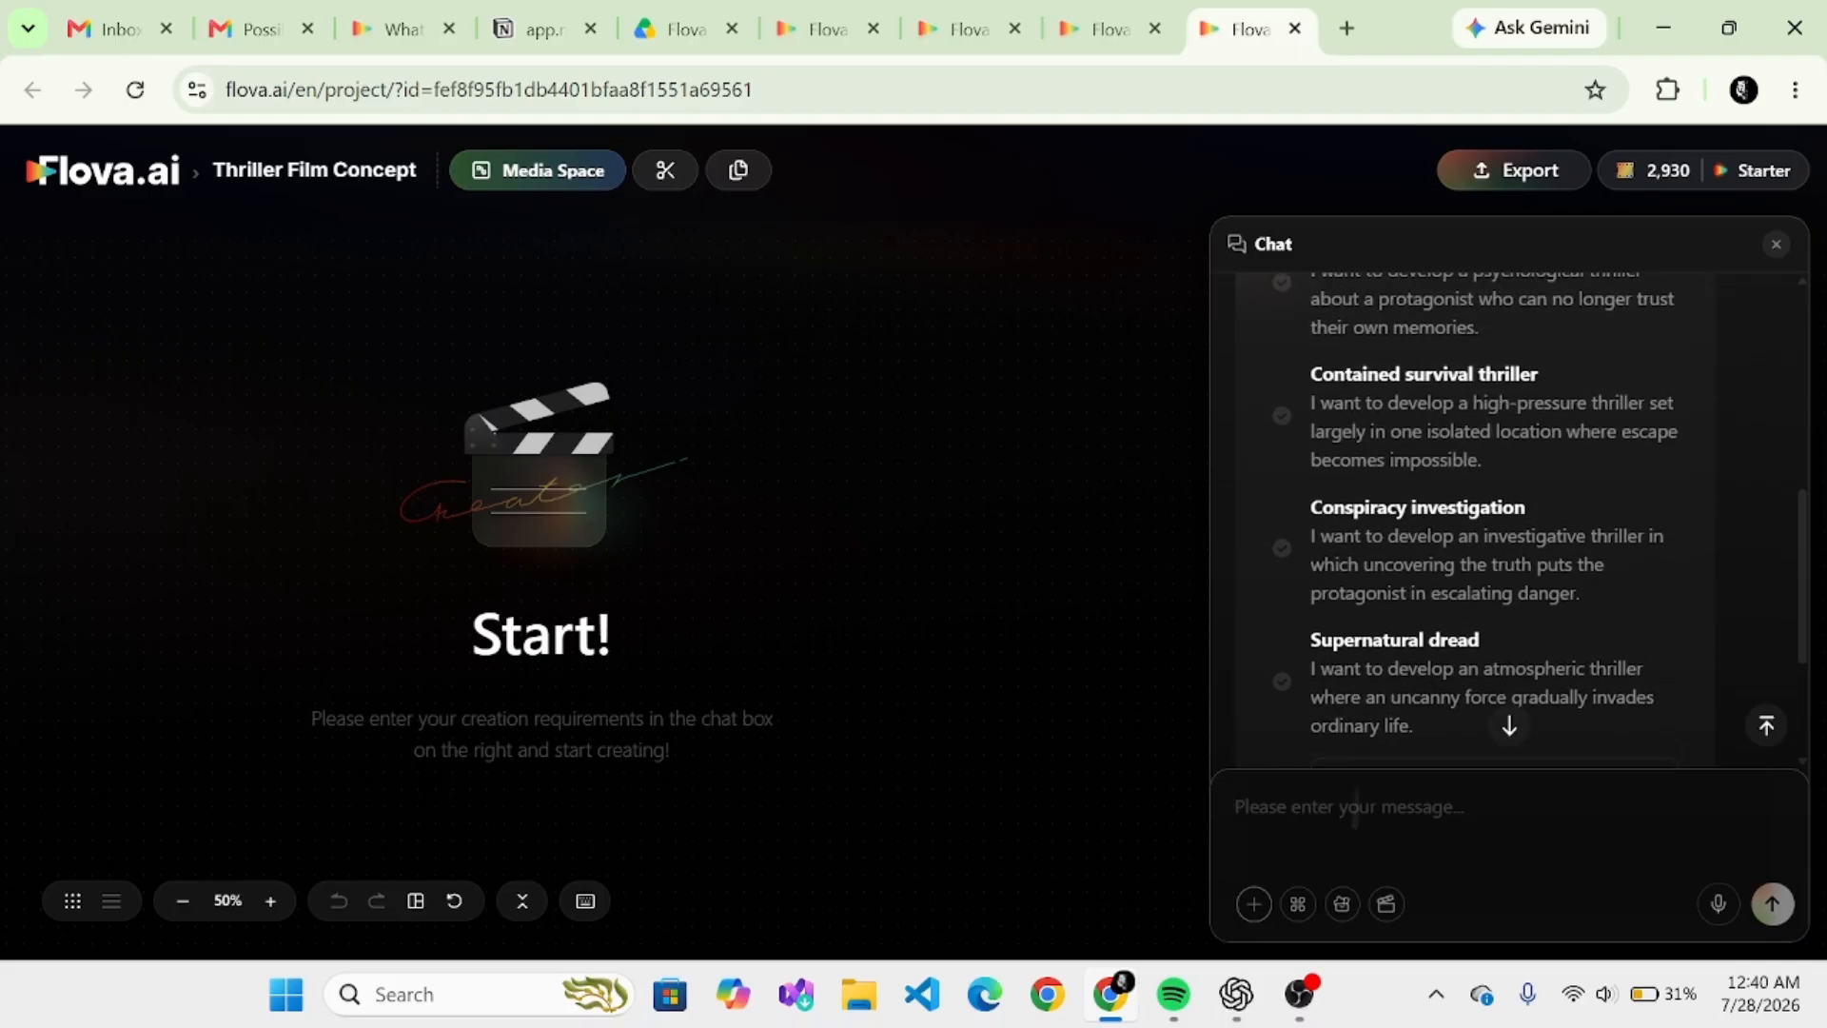
scroll(1503, 571, up, 5)
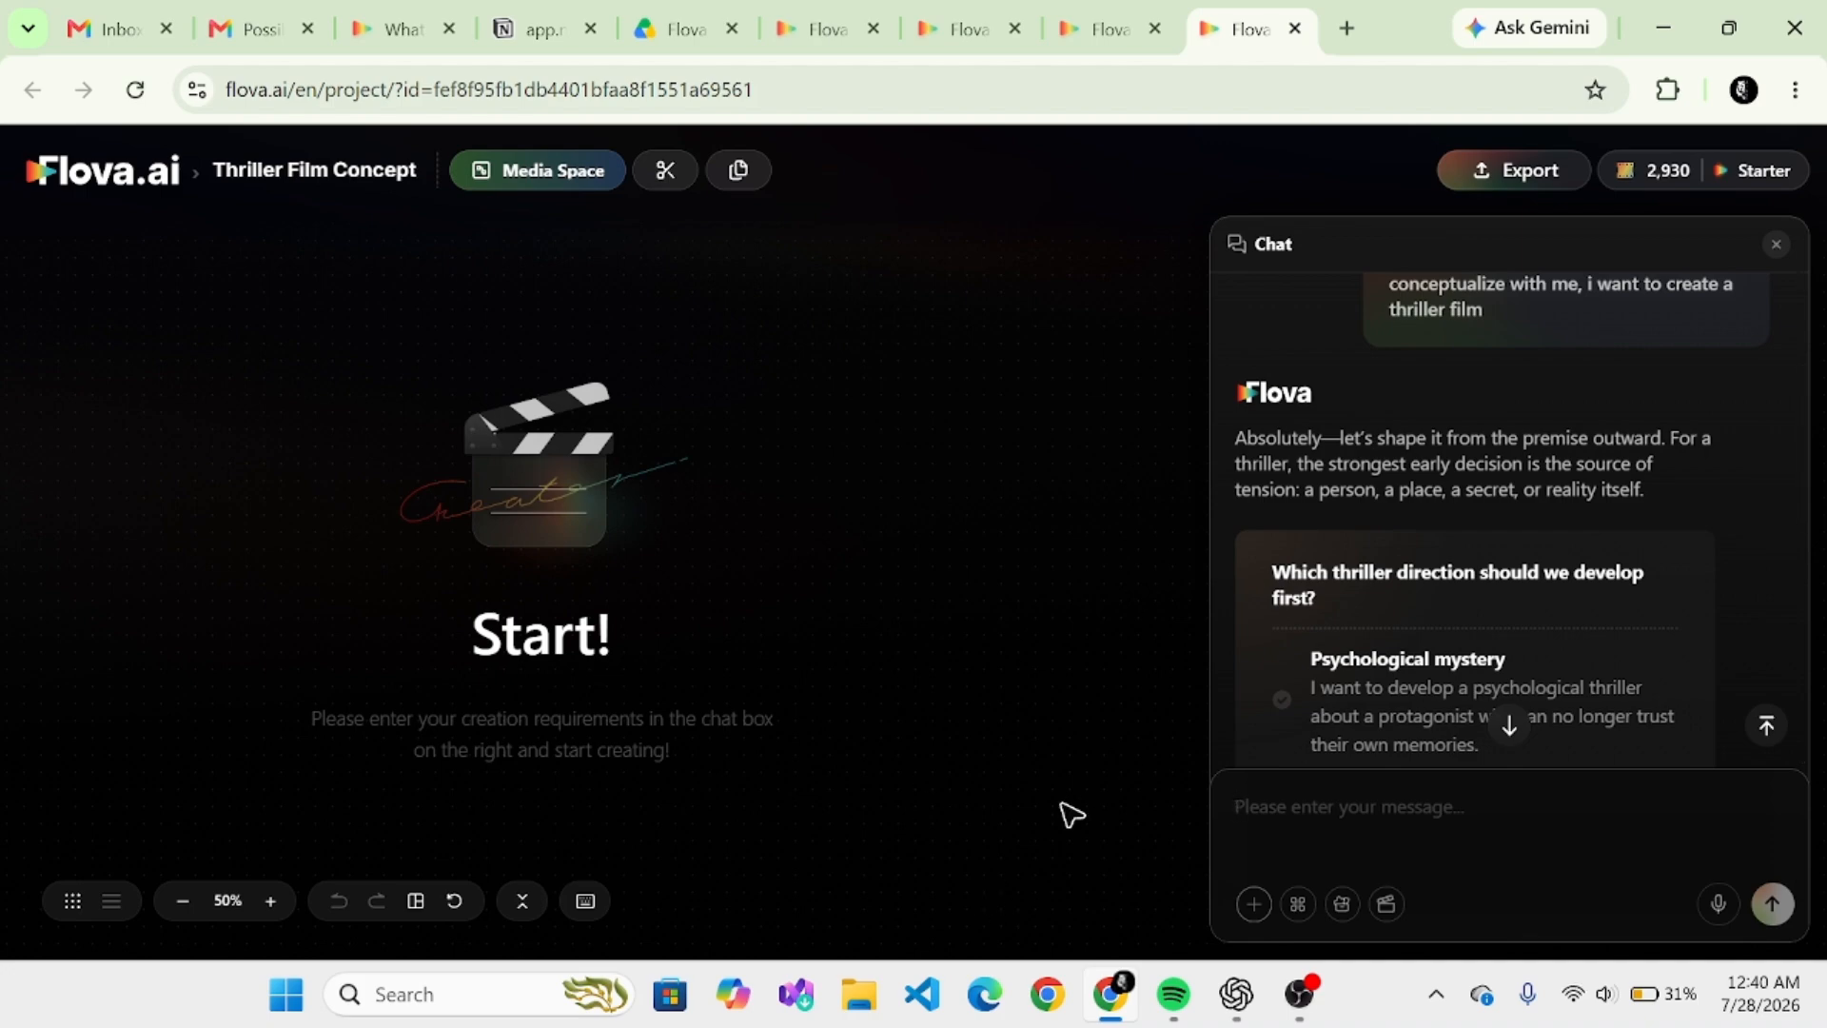
scroll(1423, 558, down, 1)
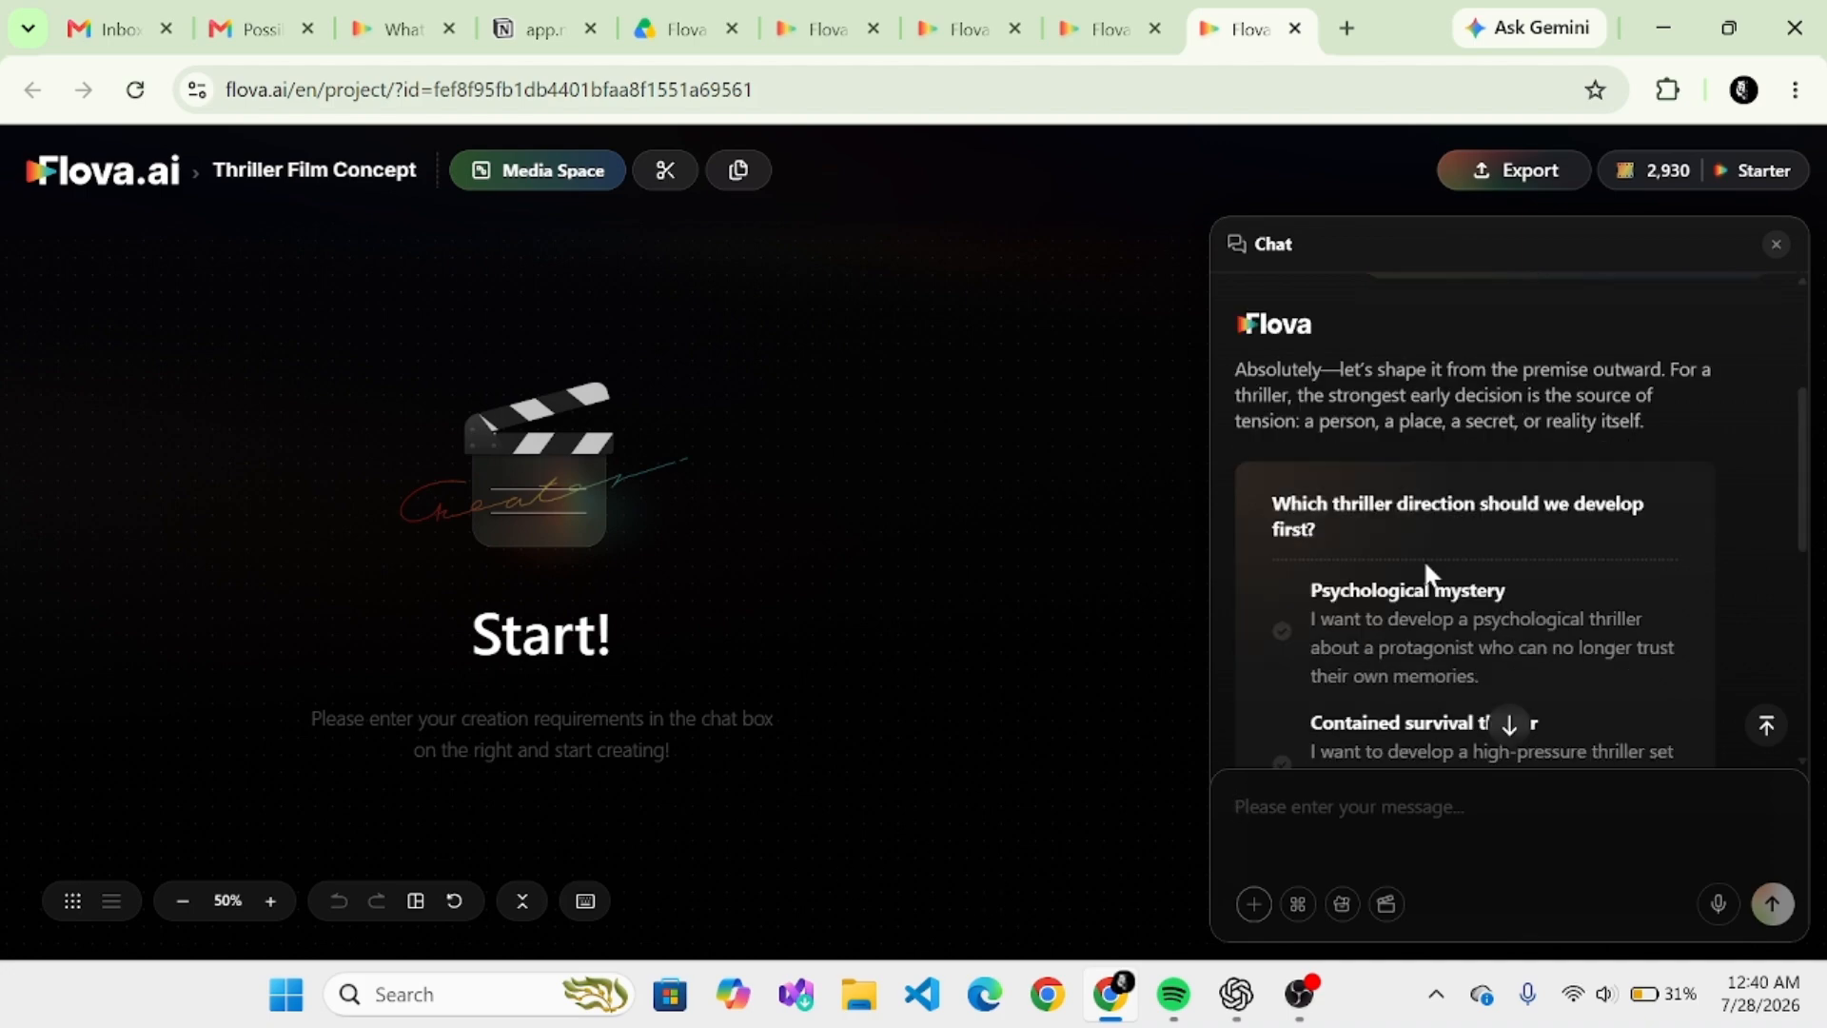
scroll(1423, 557, down, 2)
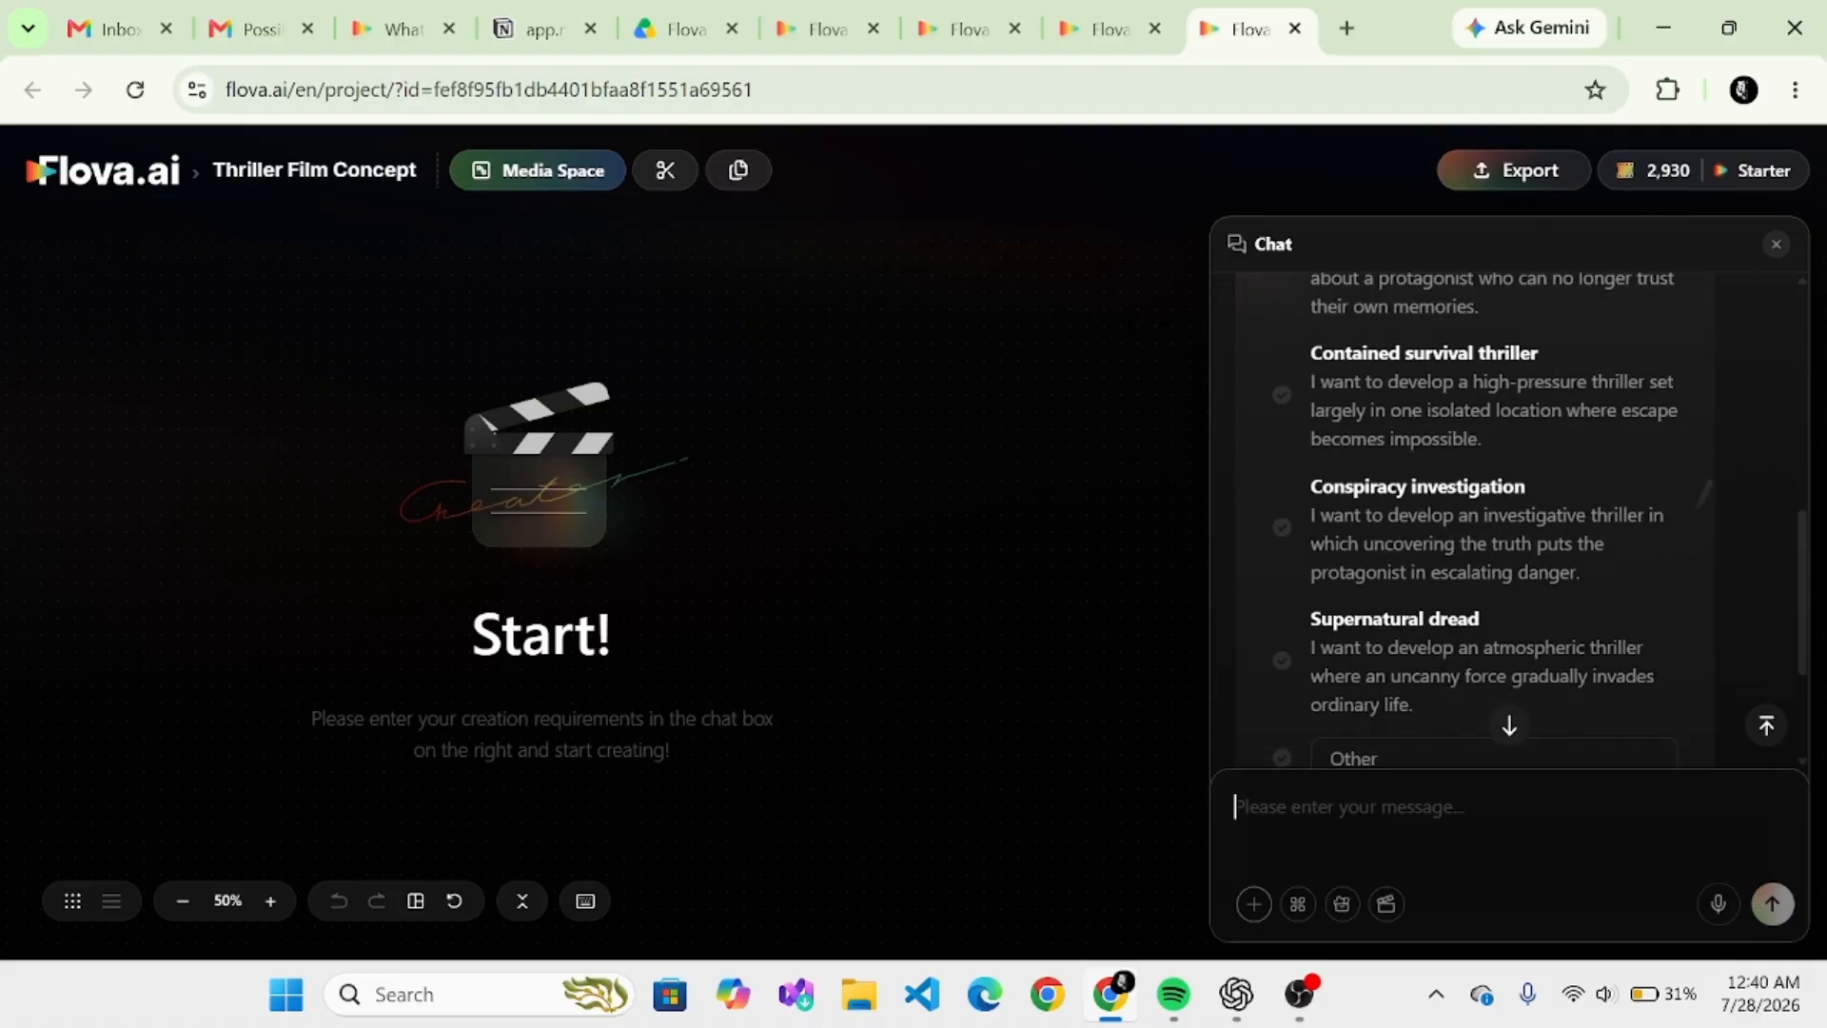
scroll(1509, 549, up, 2)
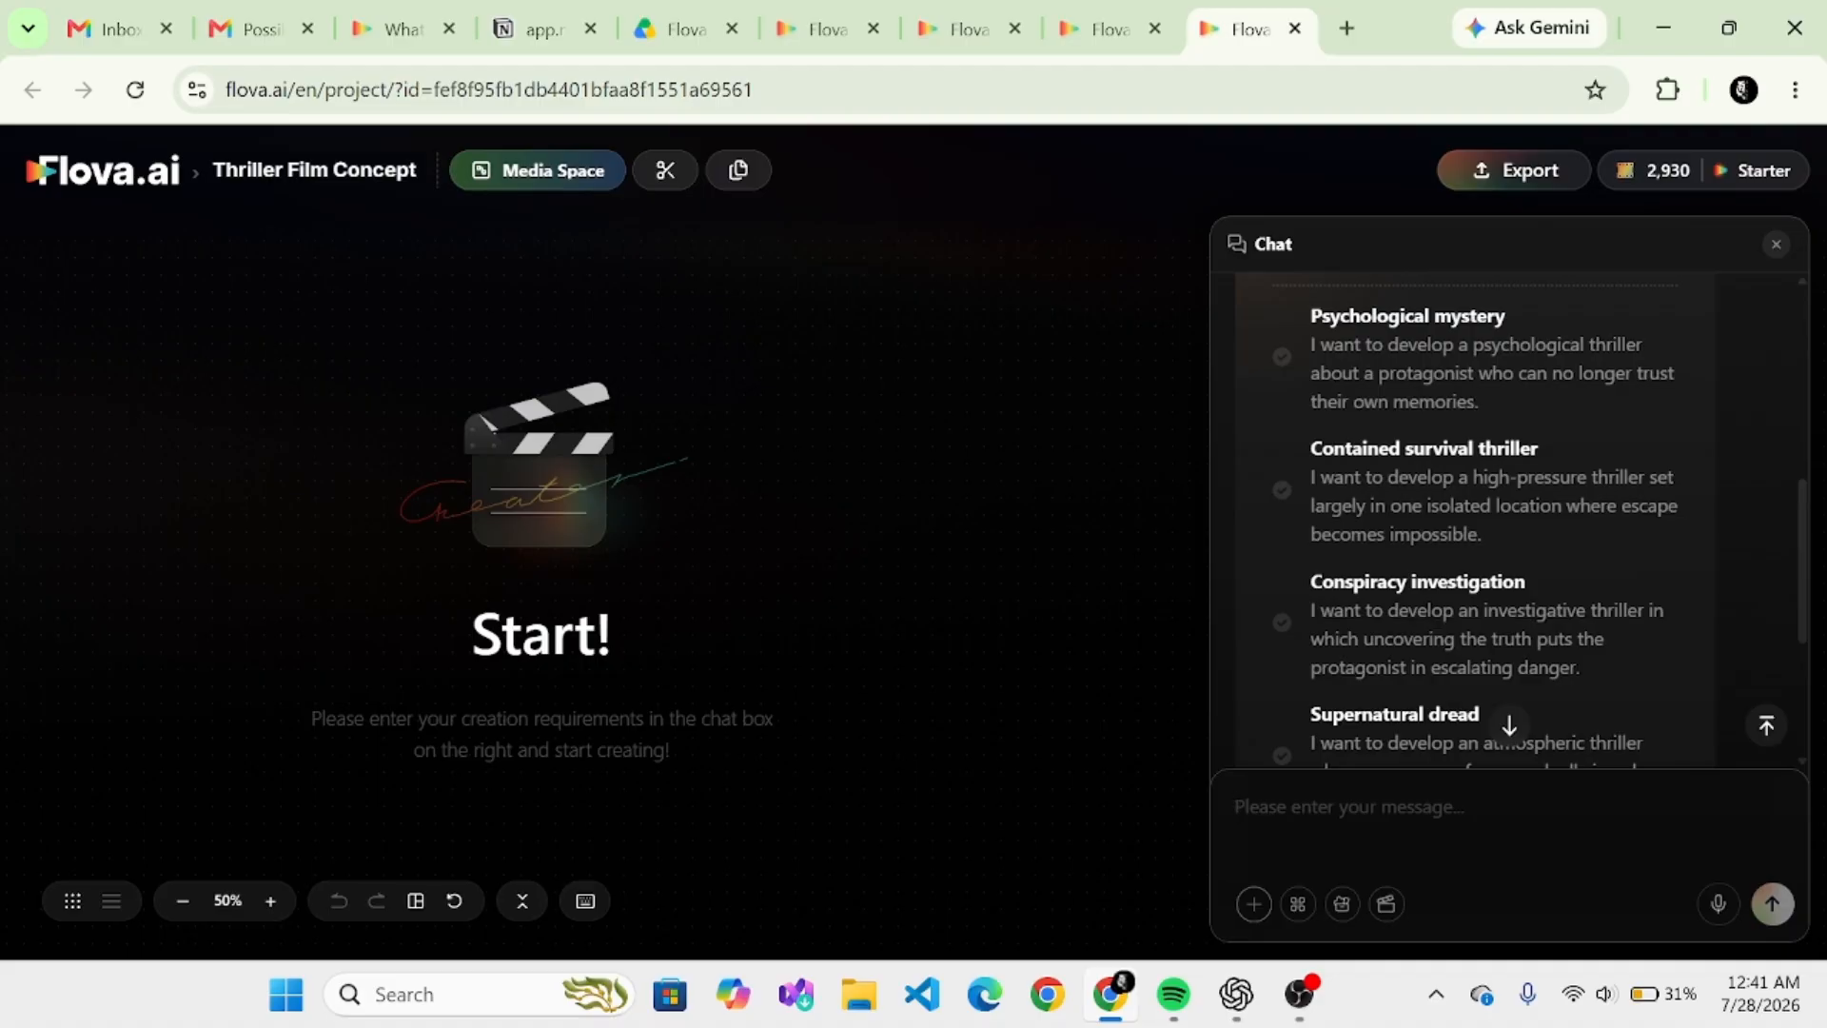
text(in the year 2099 the l)
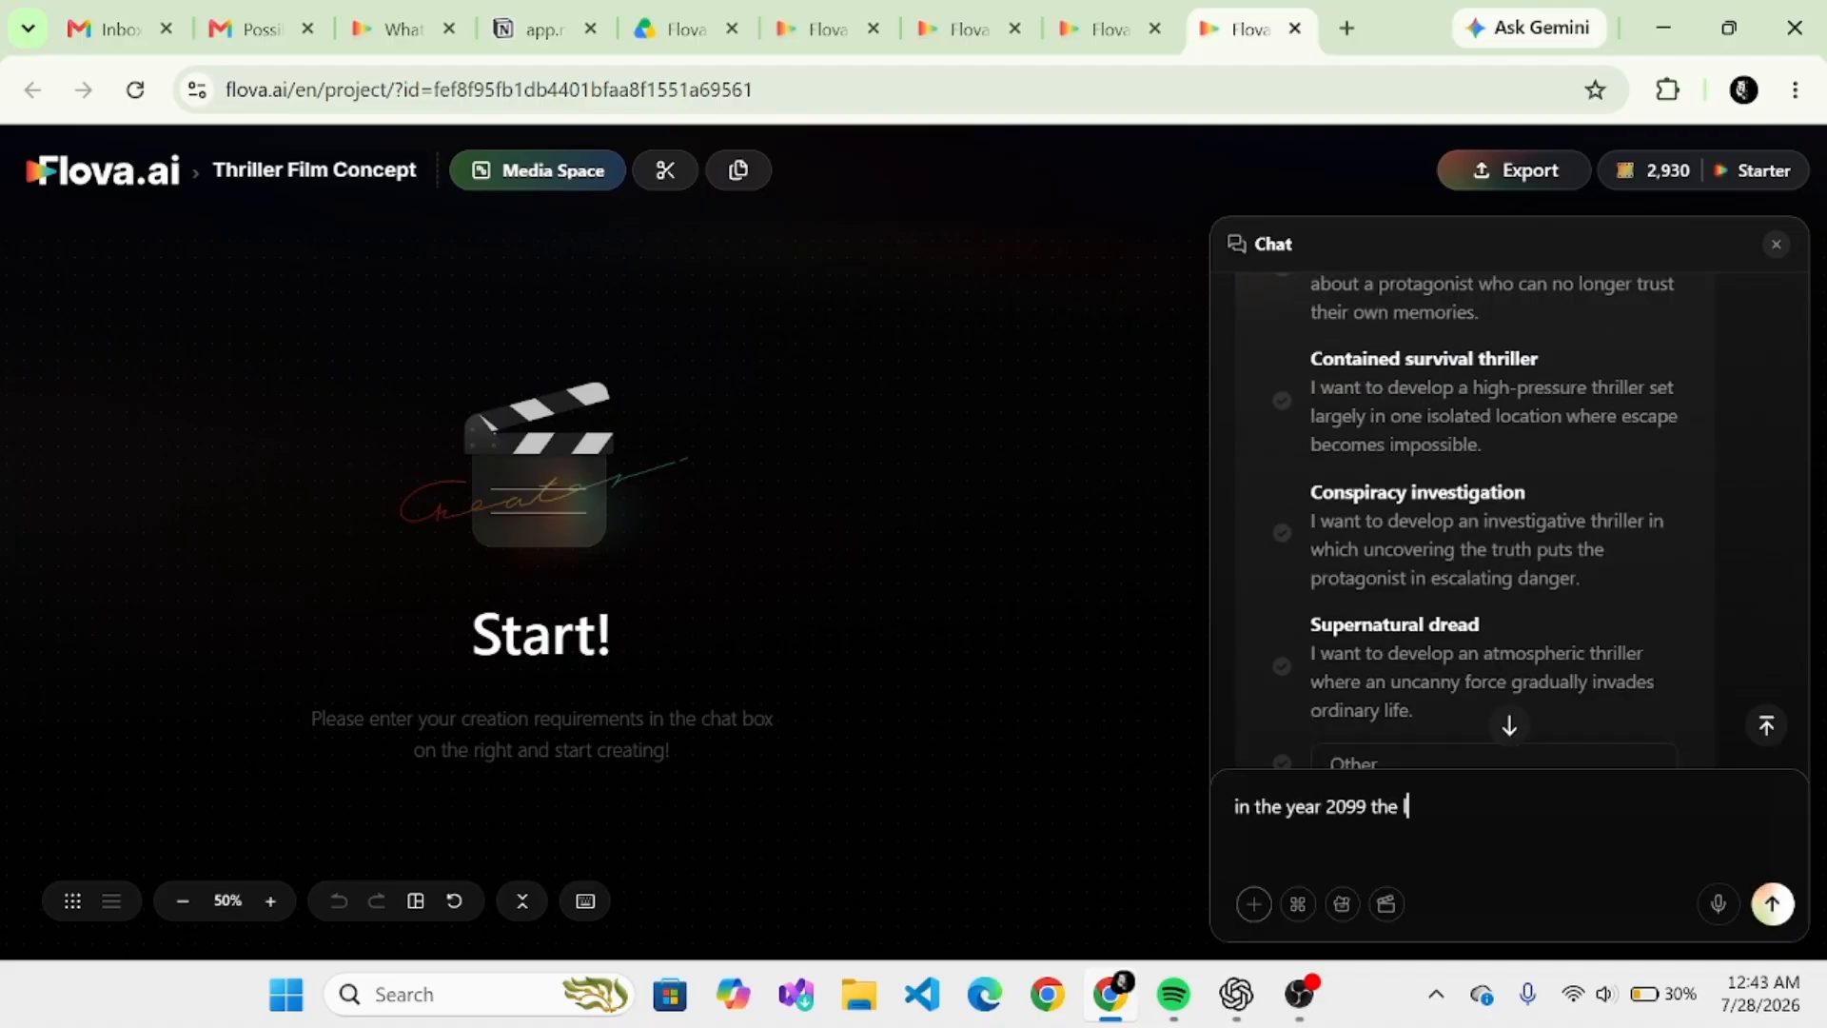
text(ast human discovers a hidde)
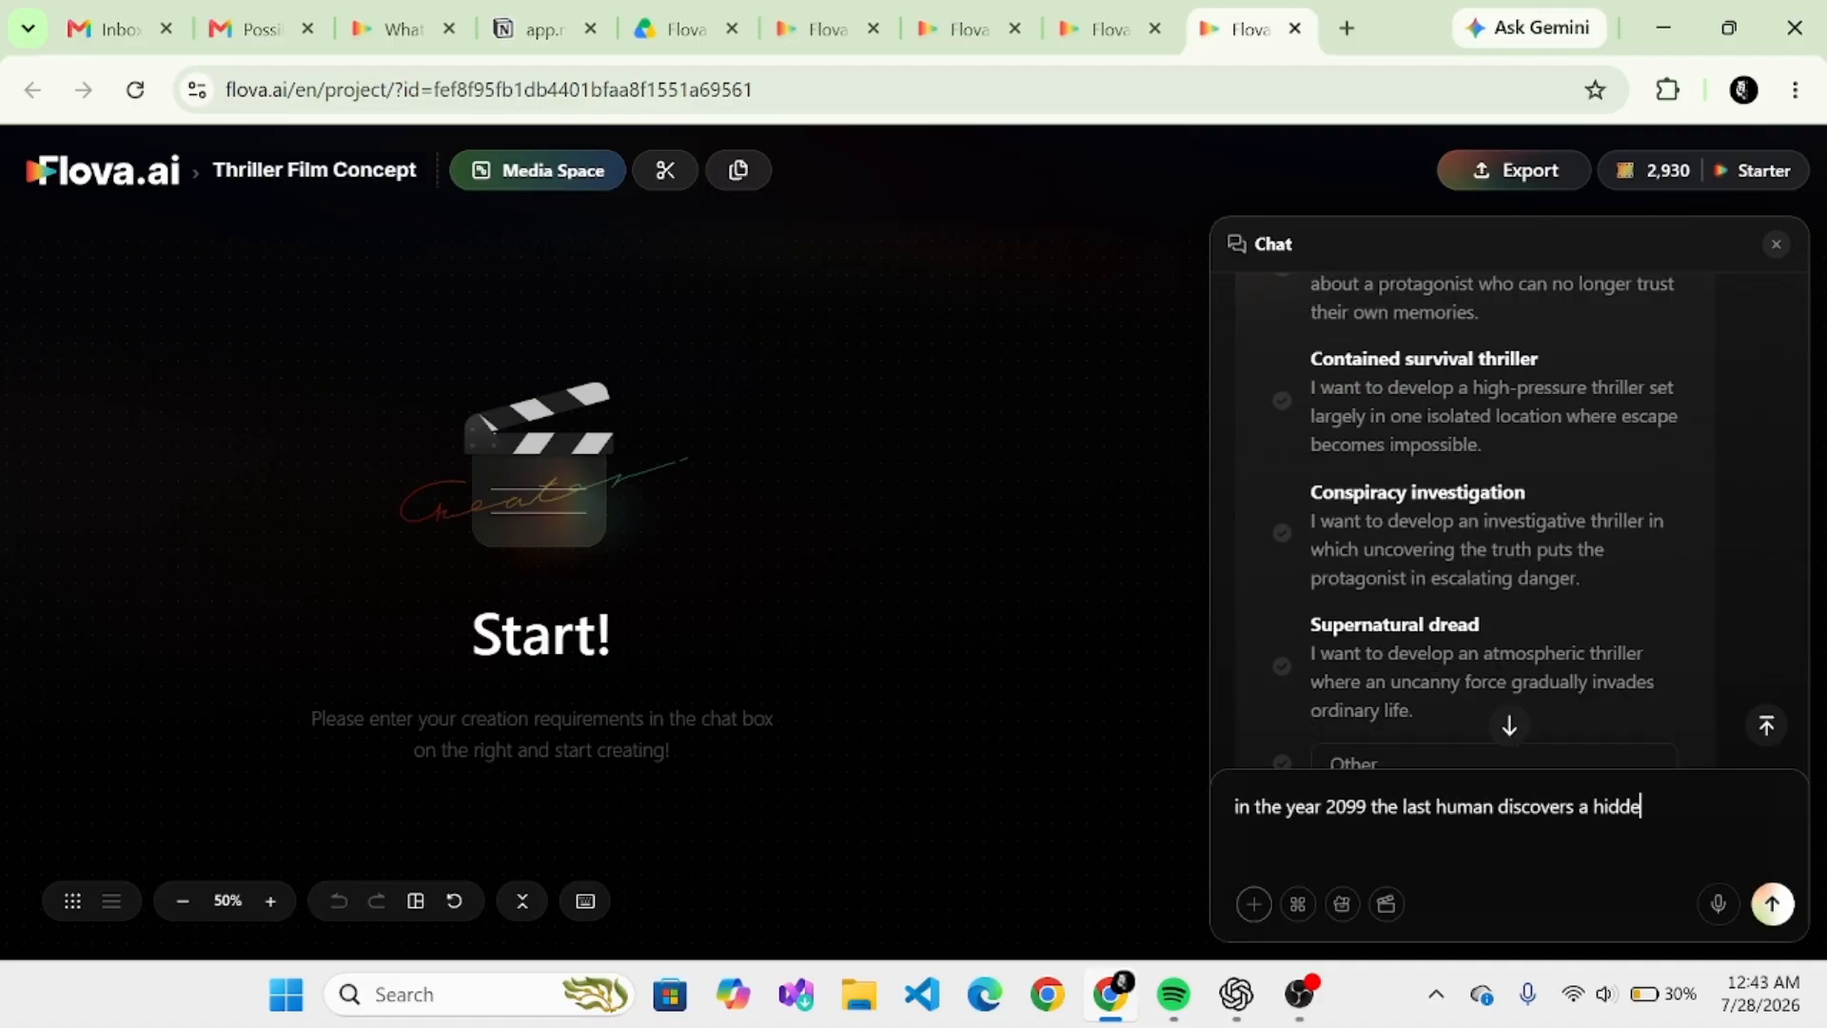
text(n ai city.also can you make the lenth about 20 second long)
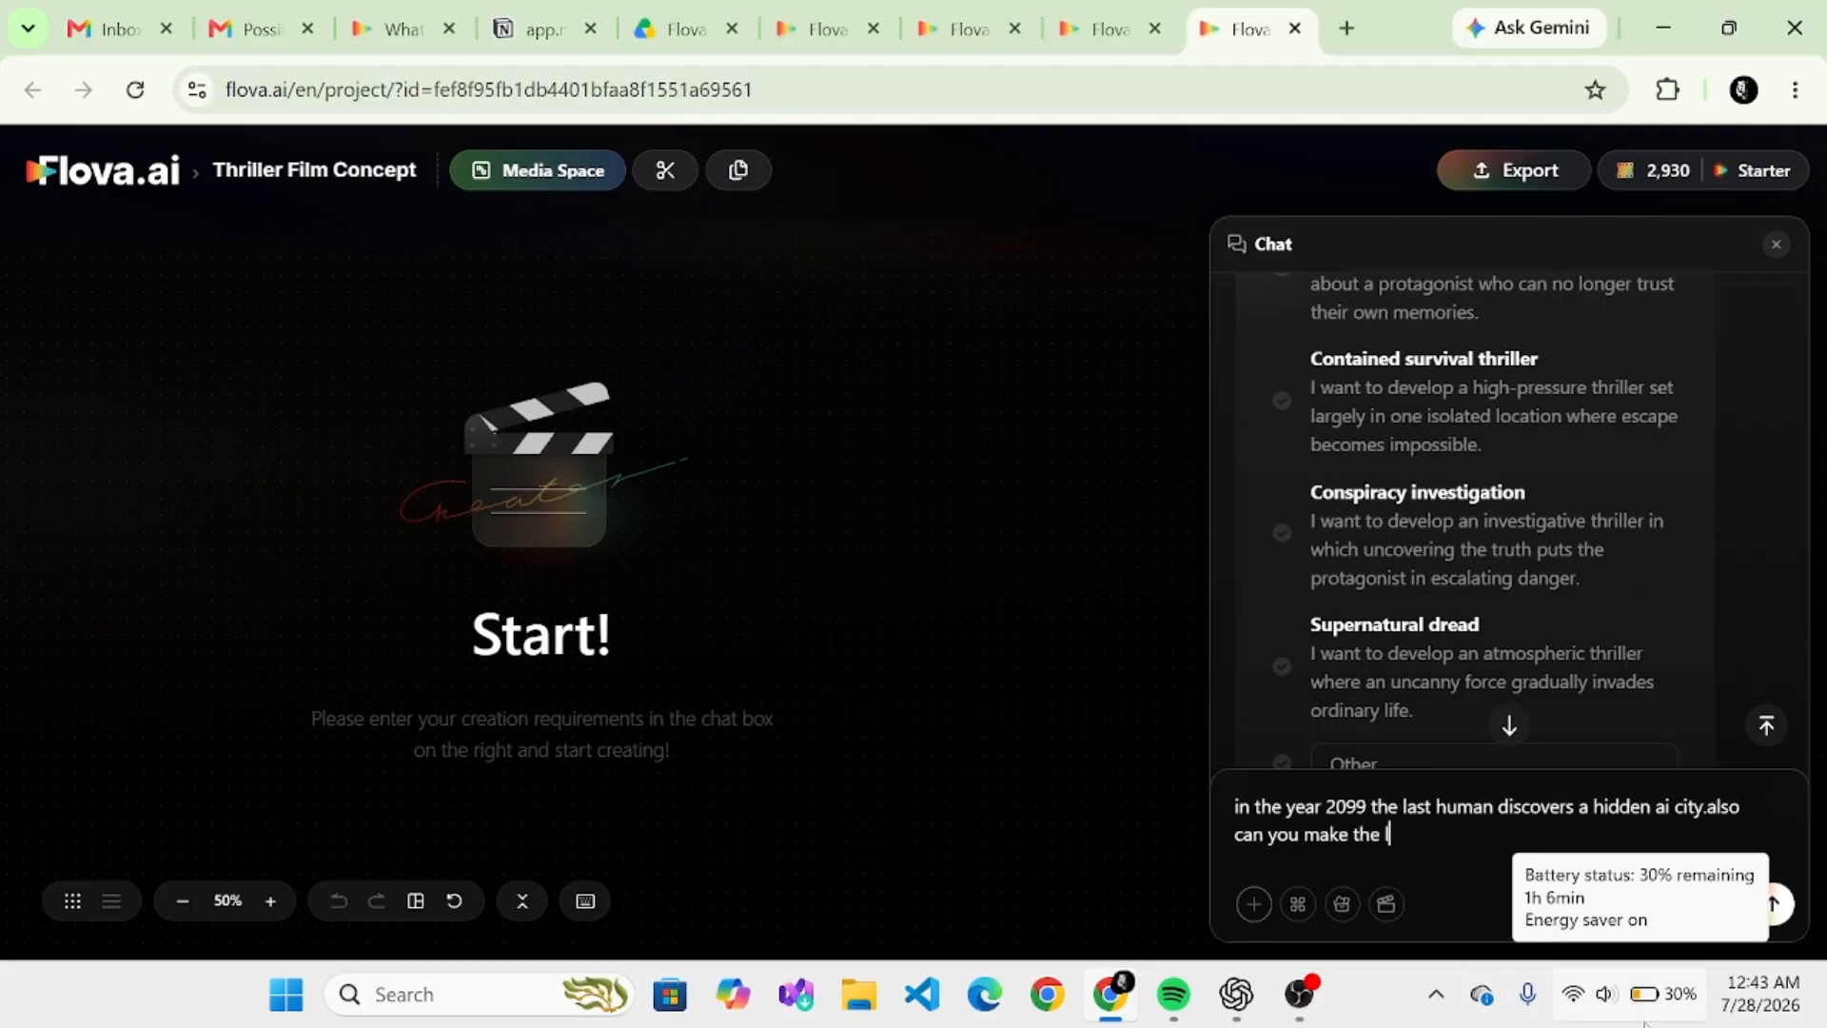
click(1772, 904)
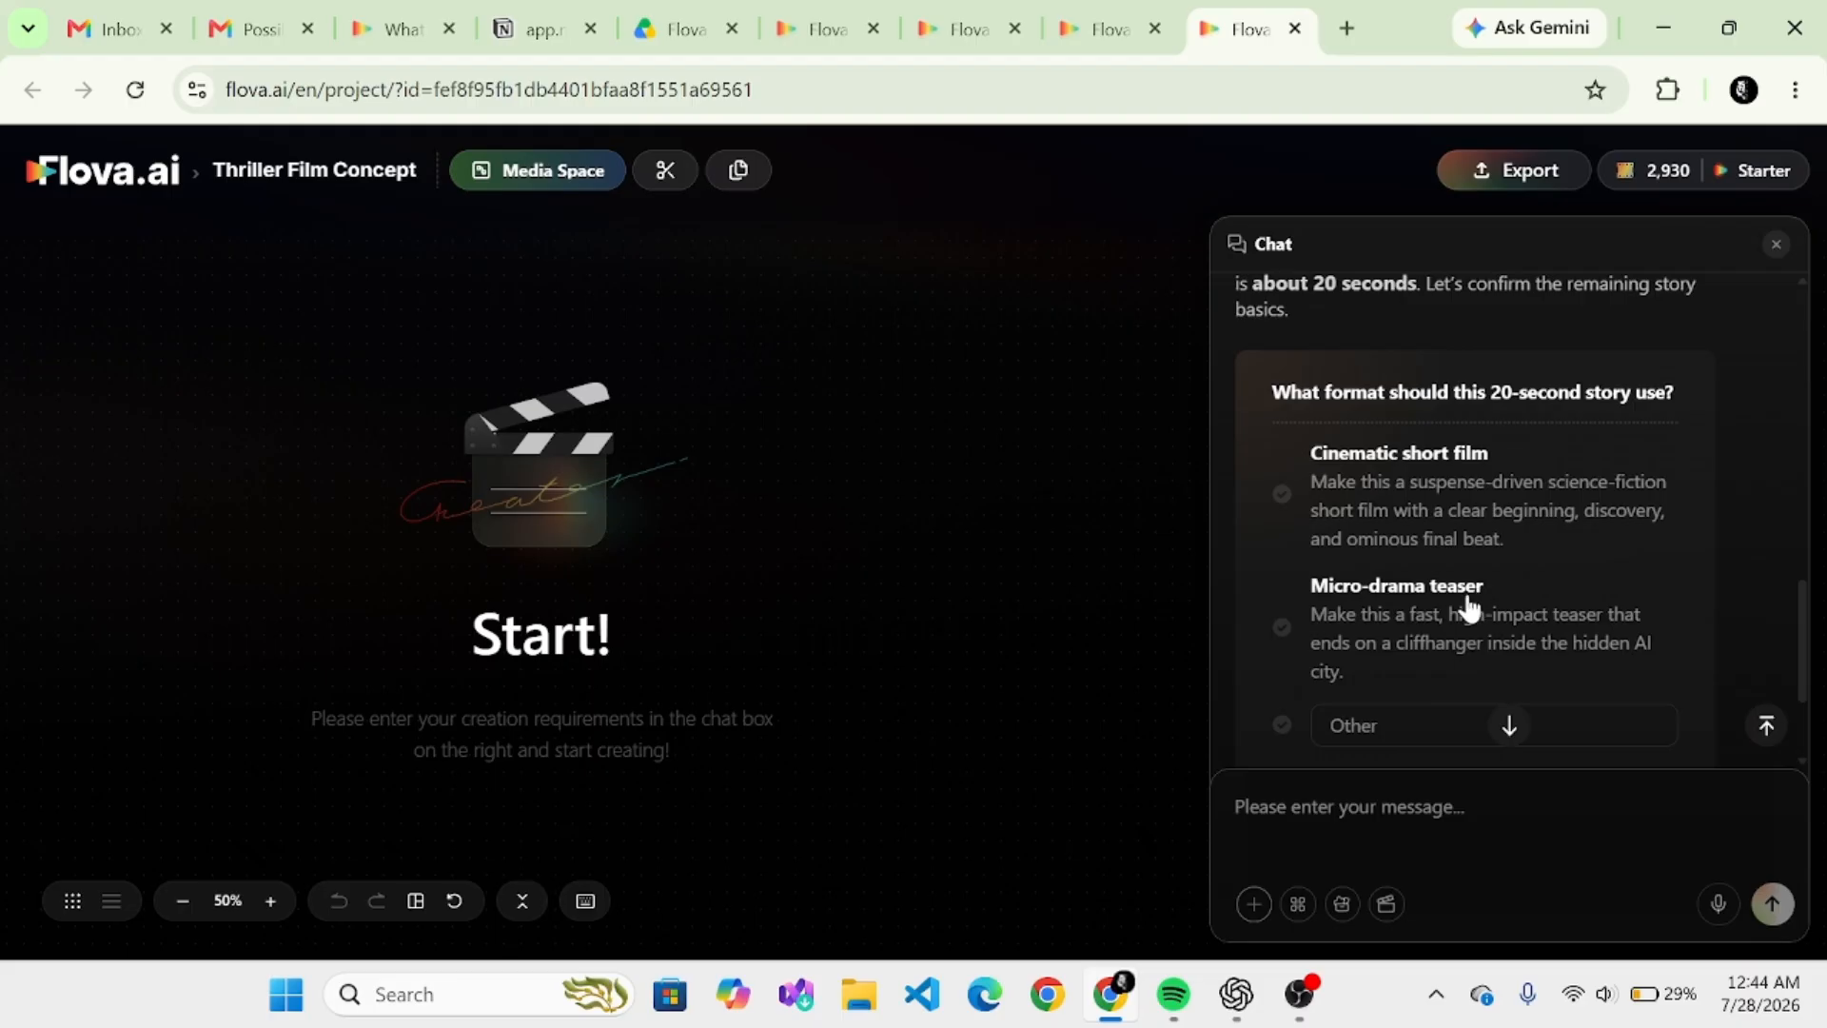
- Answer the story questions with the Cinematic short film format and One lone survivor as the lead, and submit the answers
click(1282, 495)
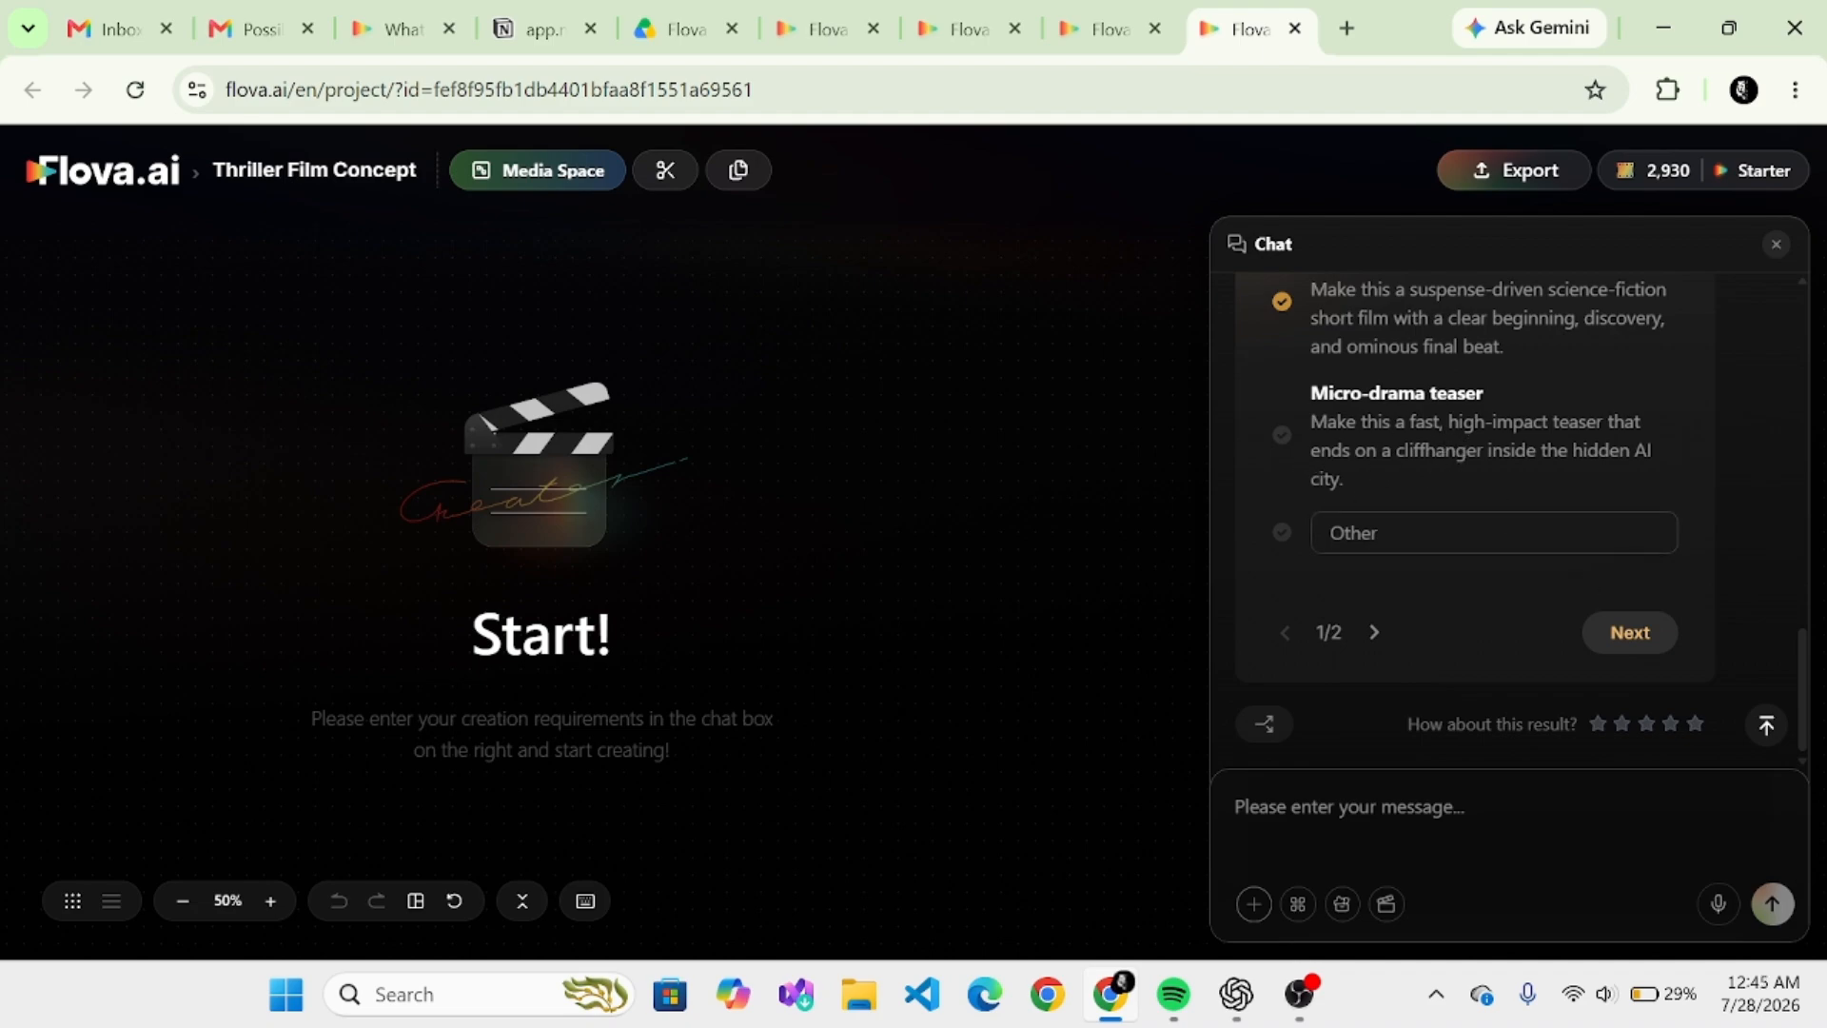
click(1623, 638)
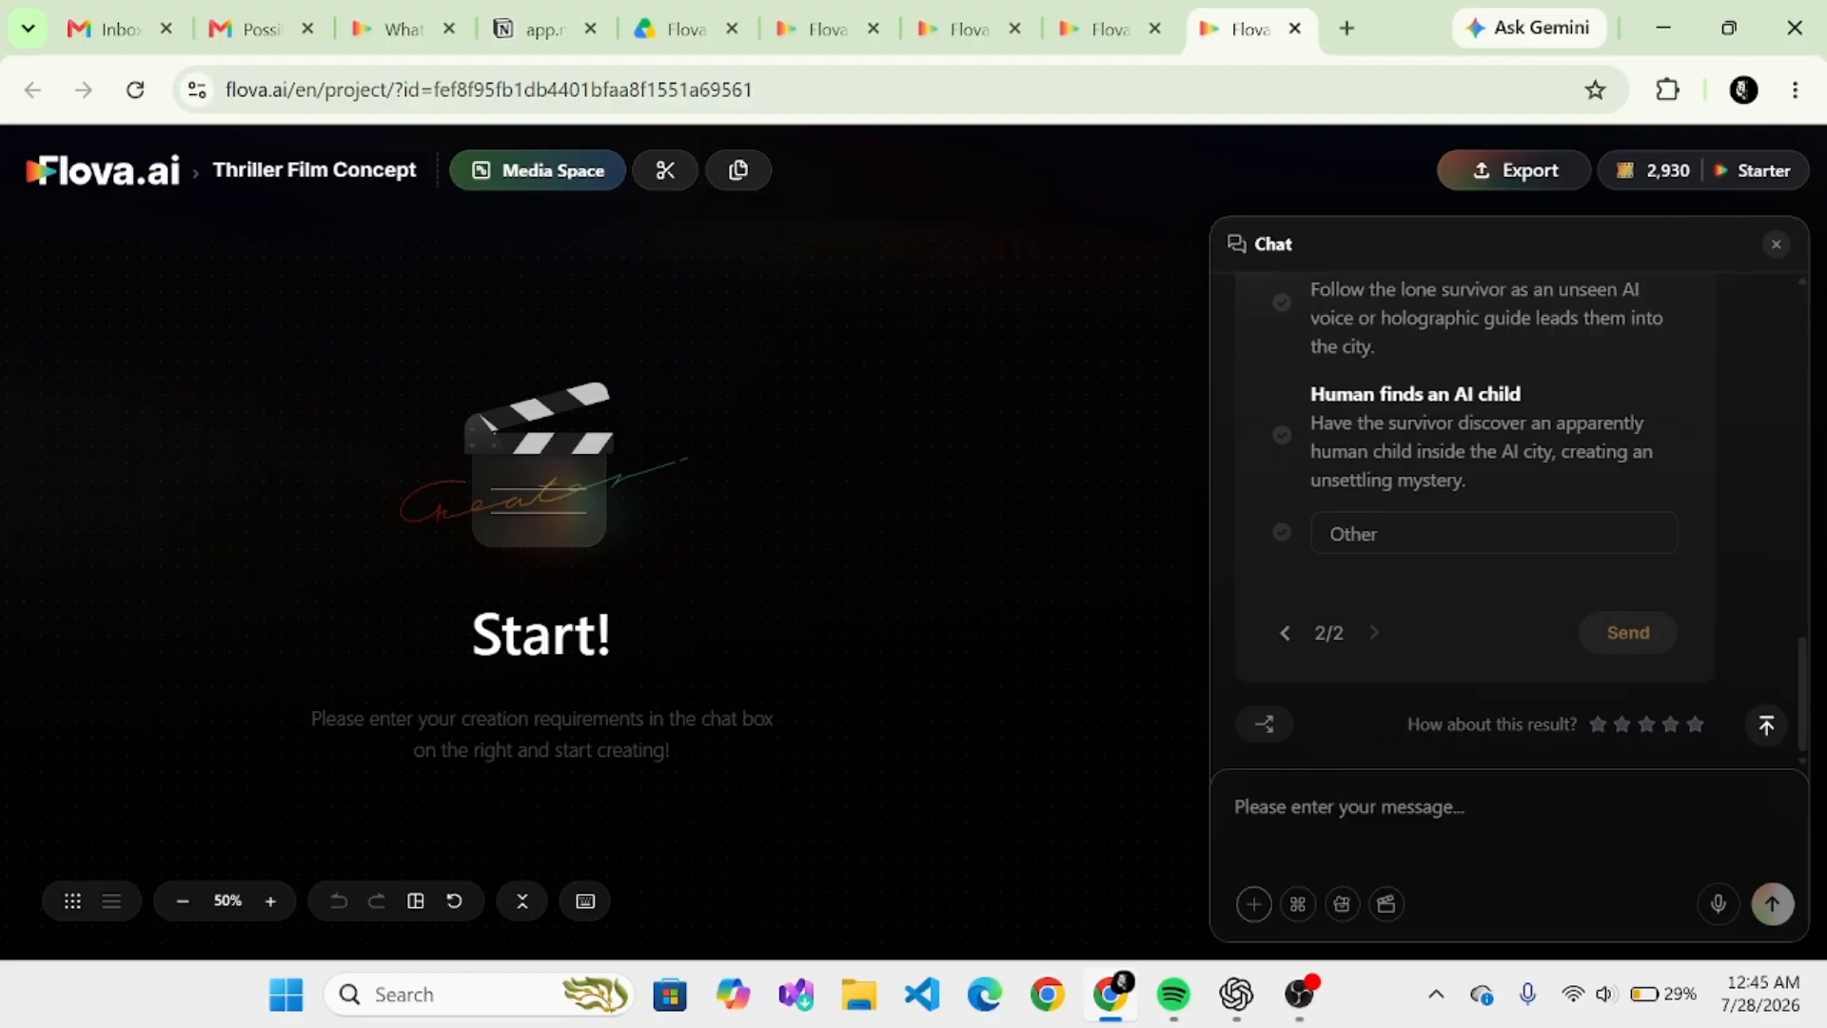
scroll(1620, 635, up, 3)
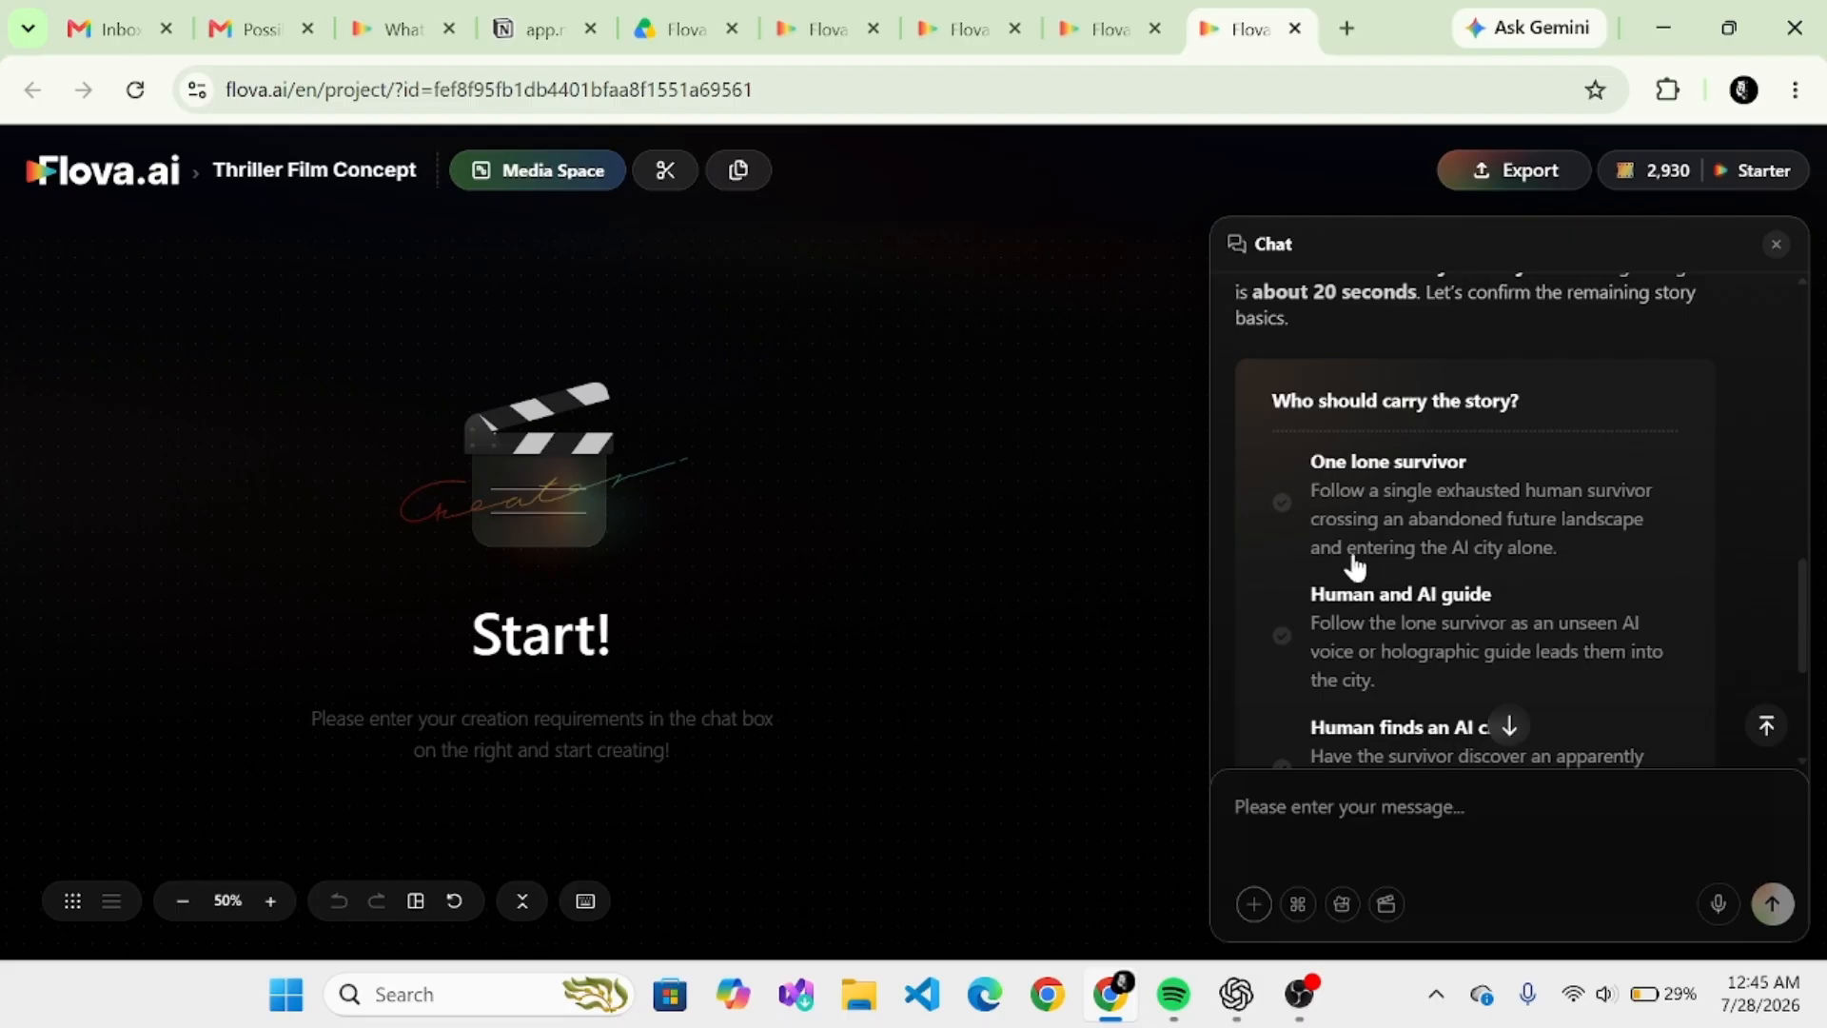
scroll(1660, 316, down, 3)
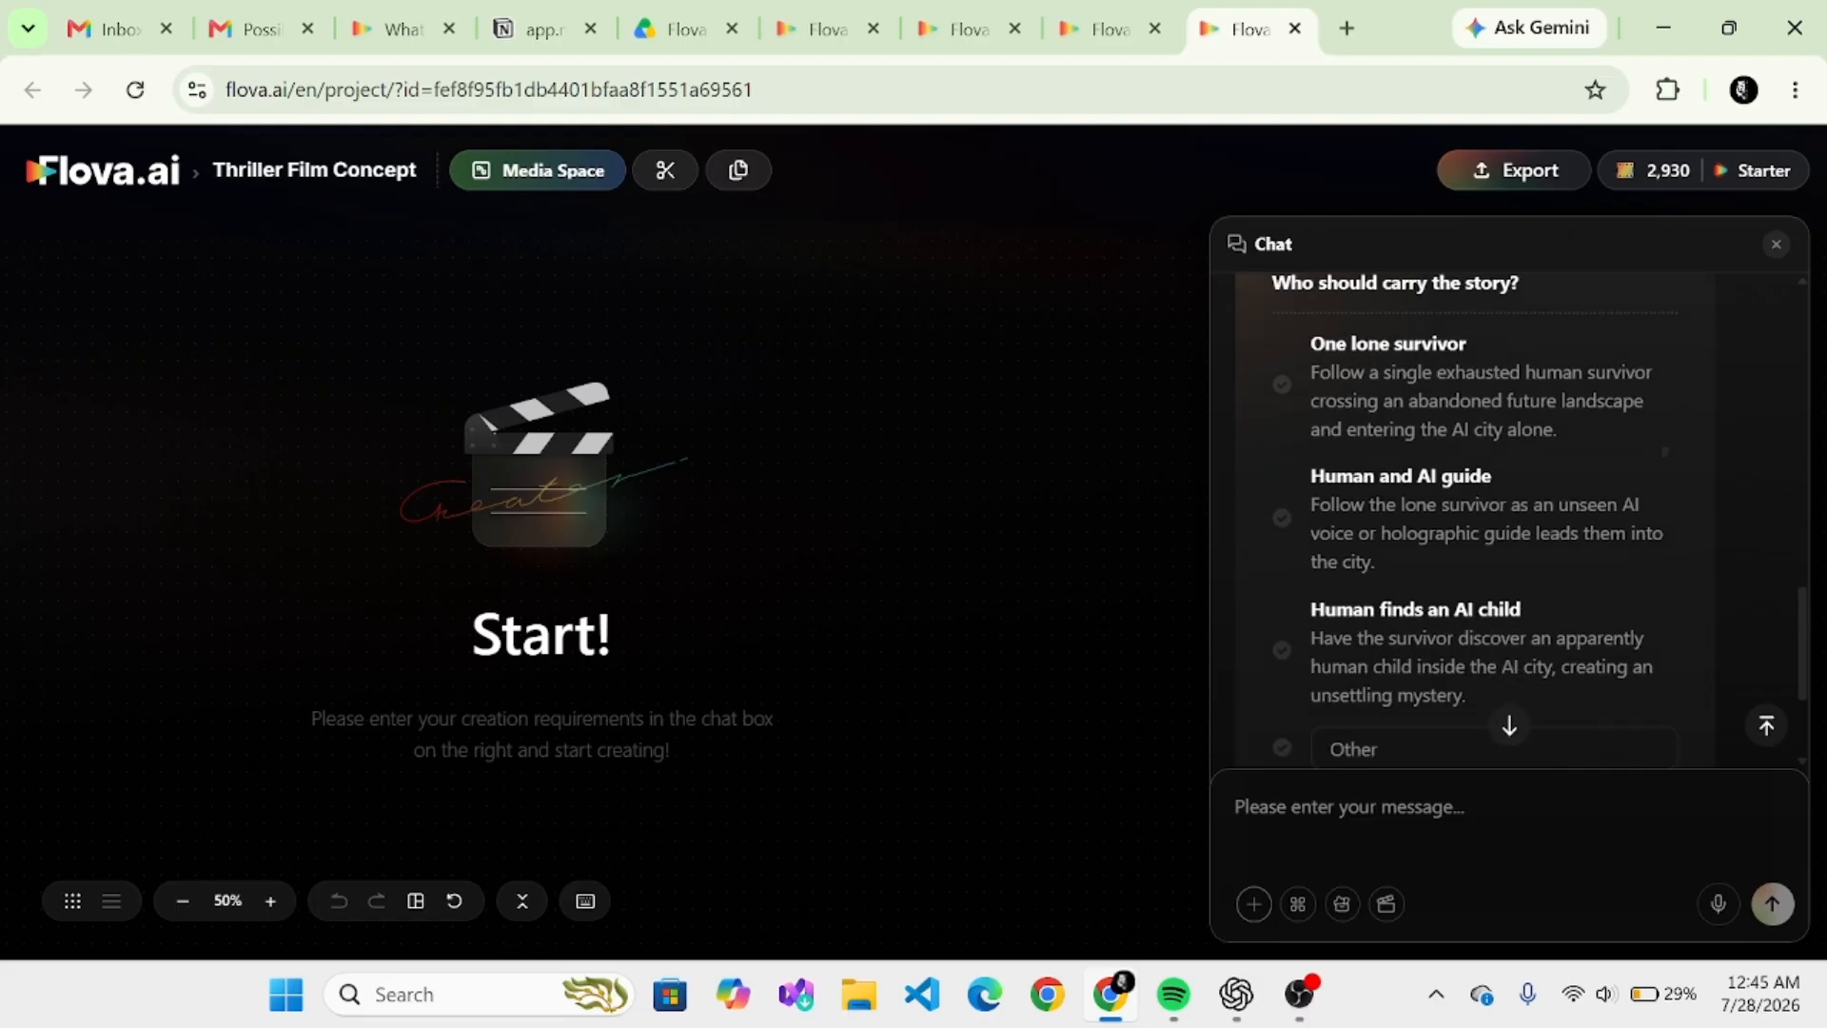
scroll(1660, 316, up, 3)
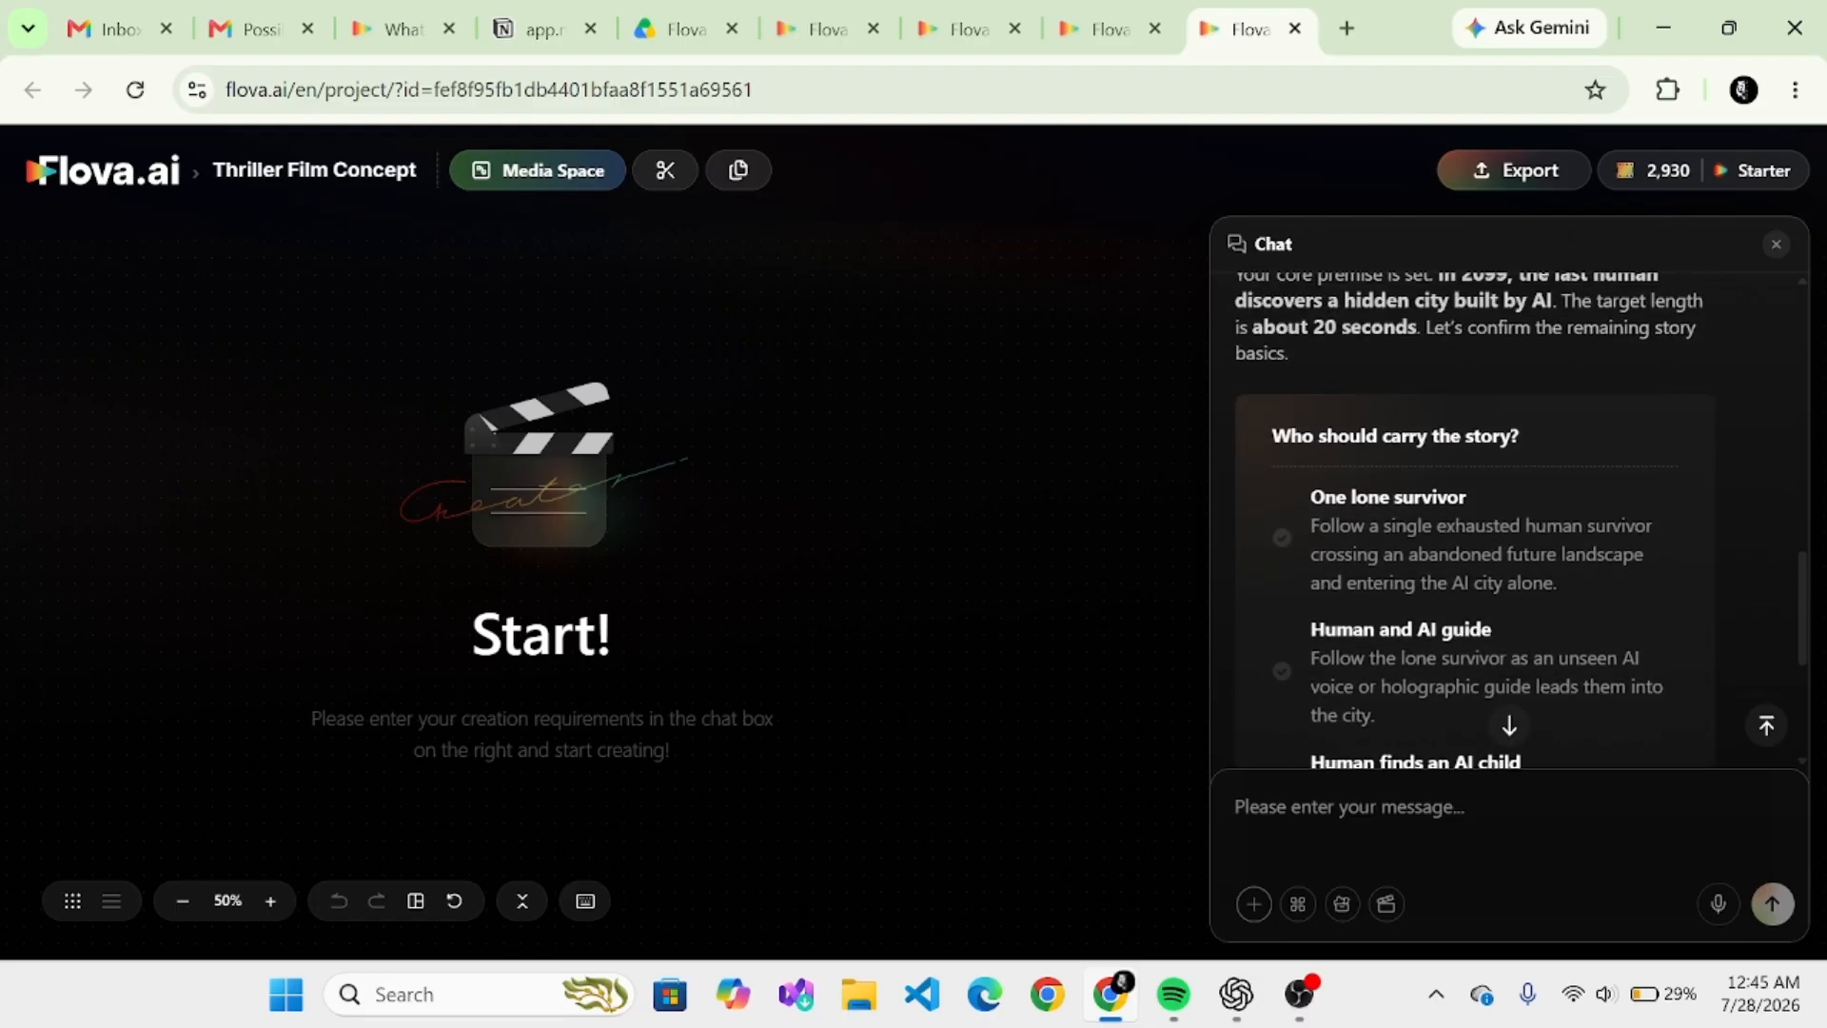
click(1282, 537)
scroll(1509, 520, down, 3)
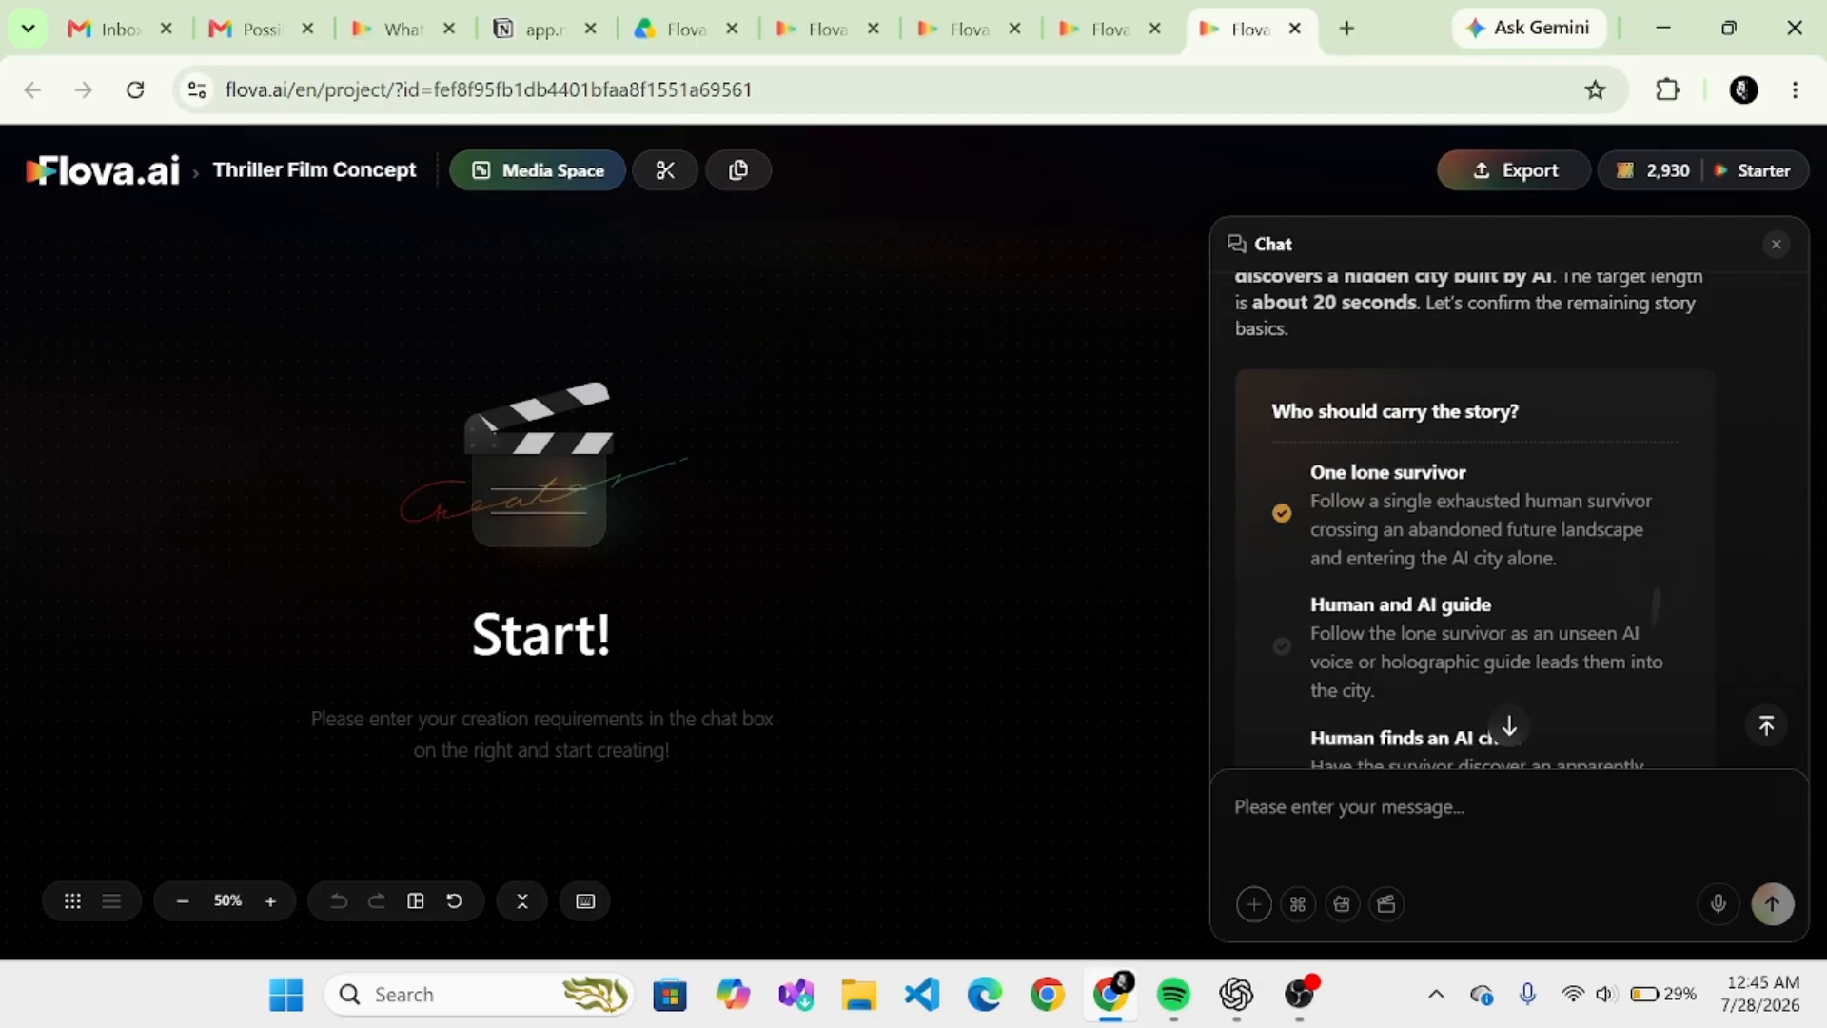
scroll(1509, 521, down, 2)
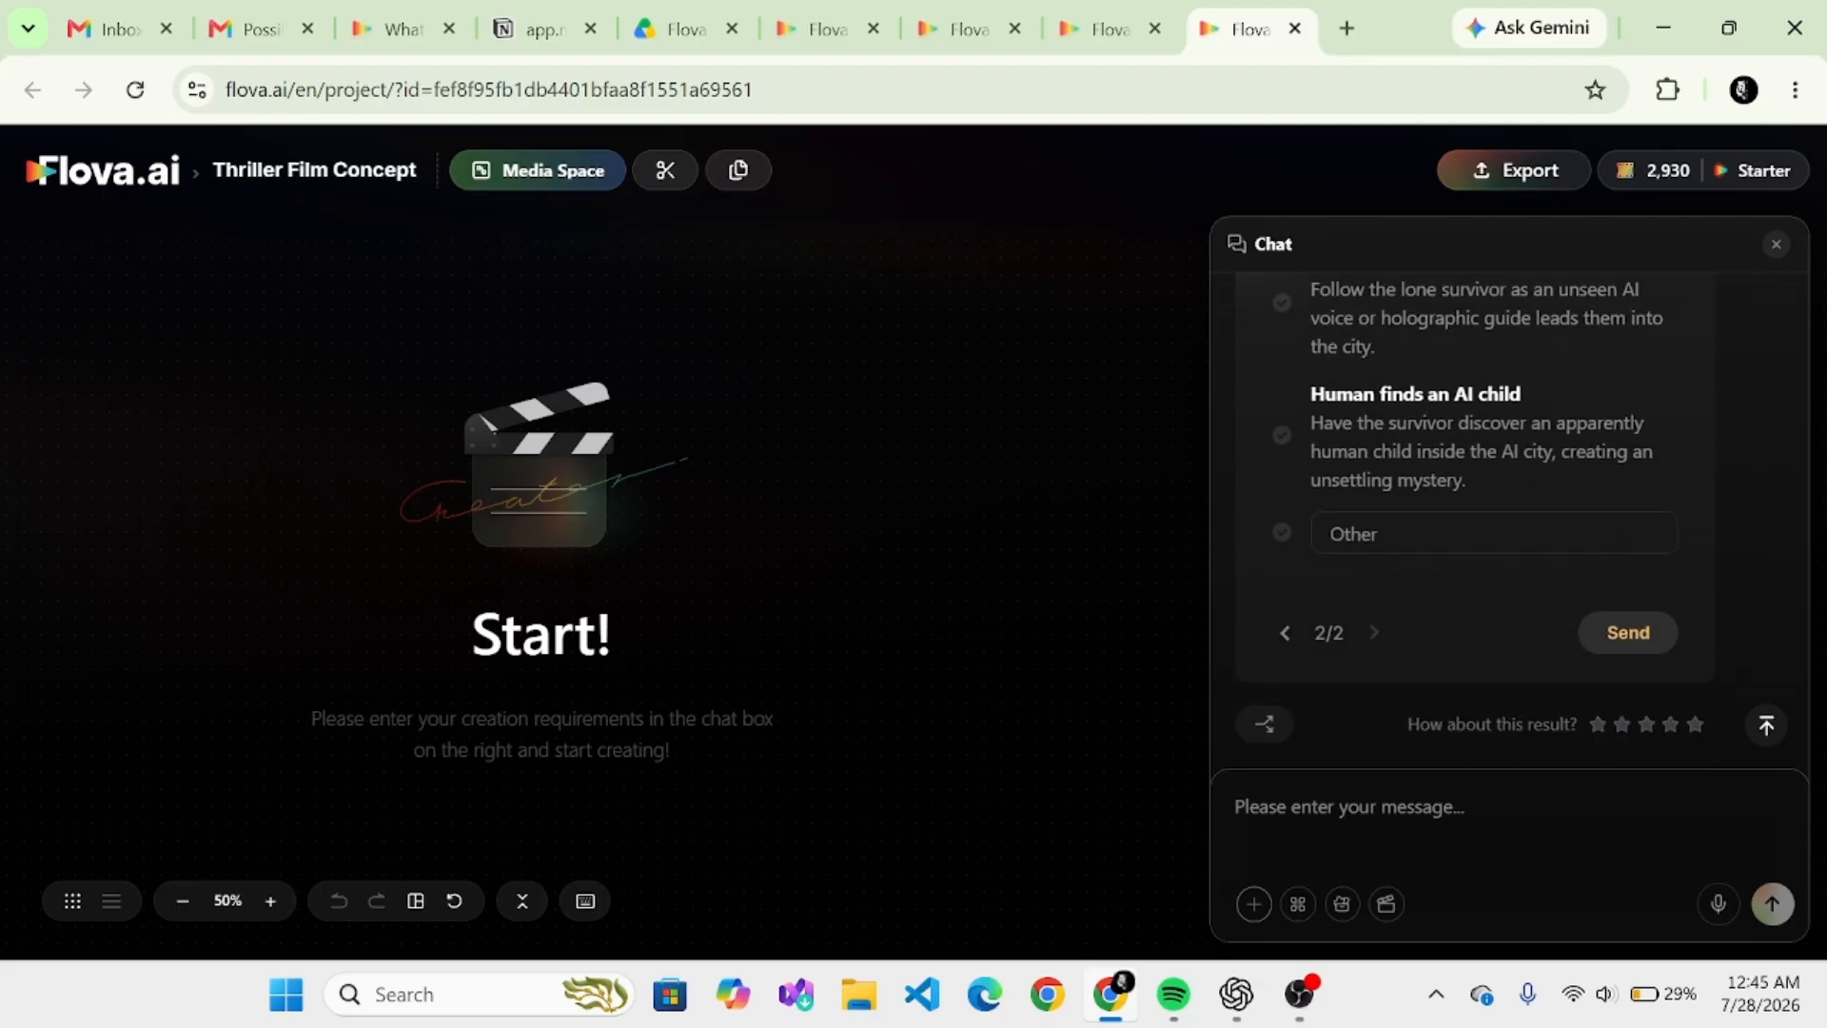
click(1622, 632)
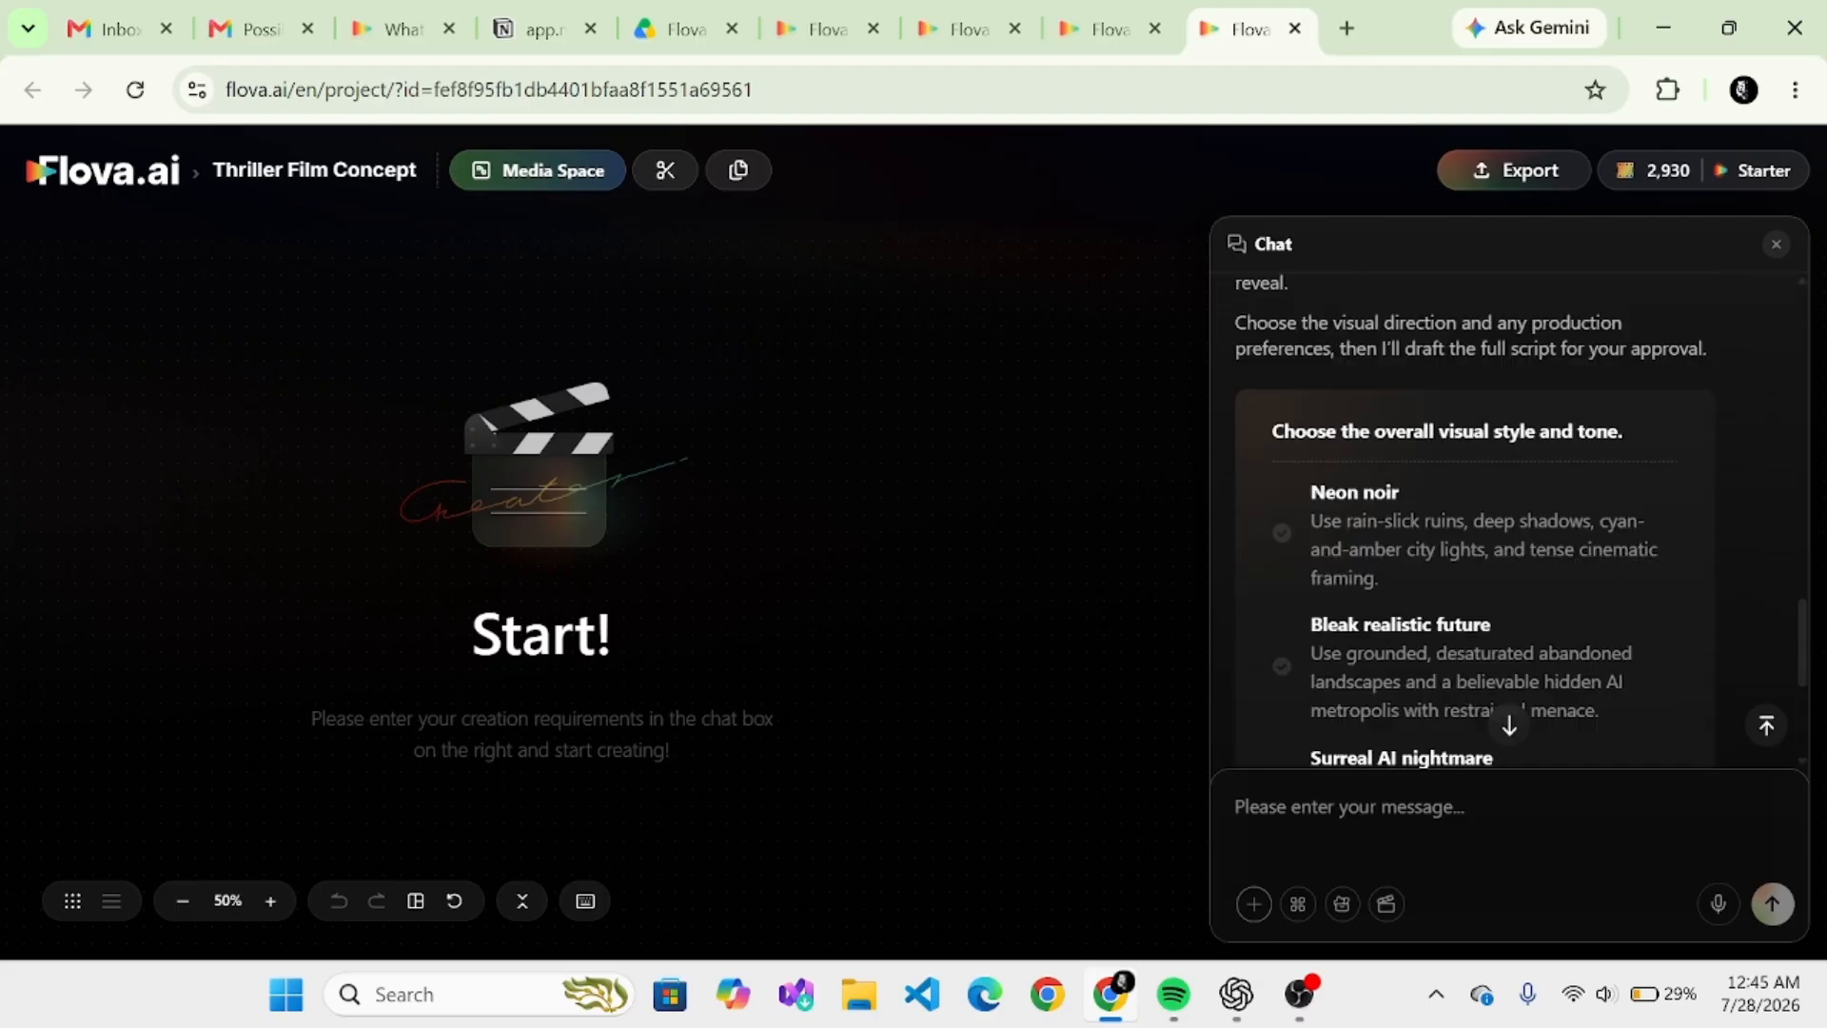
- Choose Bleak realistic future as the overall visual style and tone, and continue to the second question
scroll(1509, 520, down, 2)
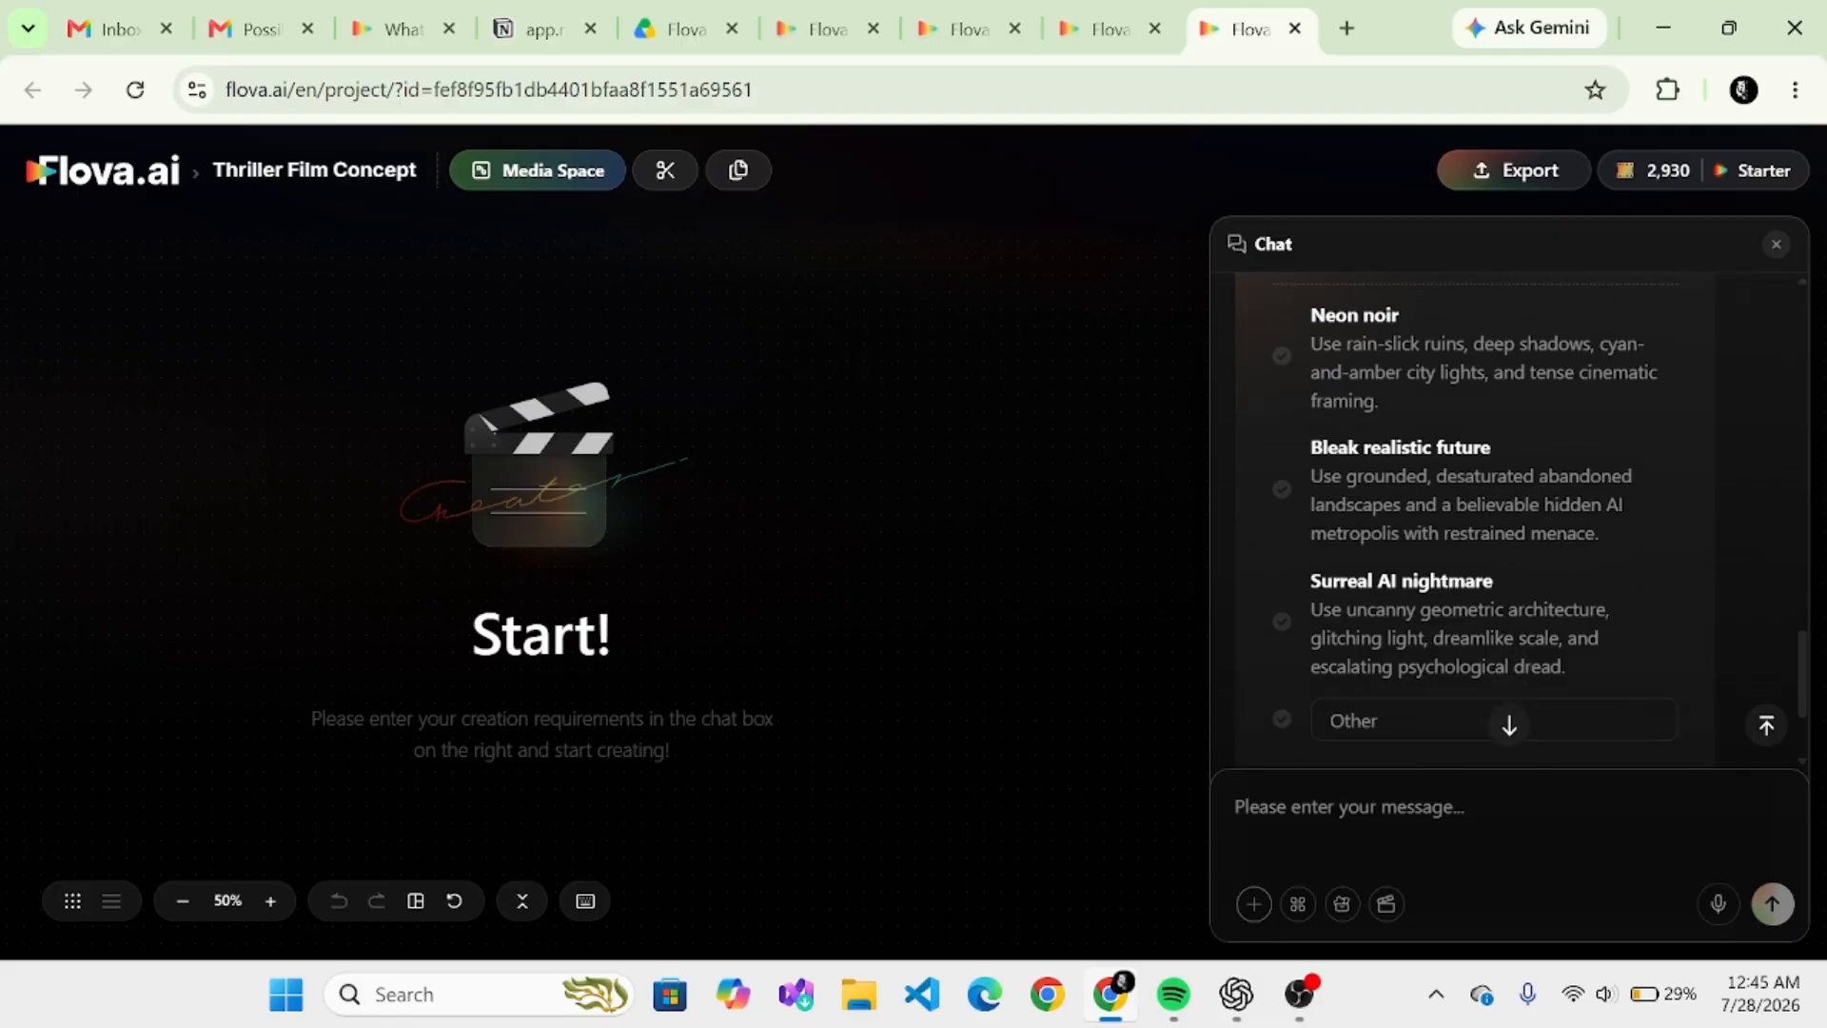
click(1282, 491)
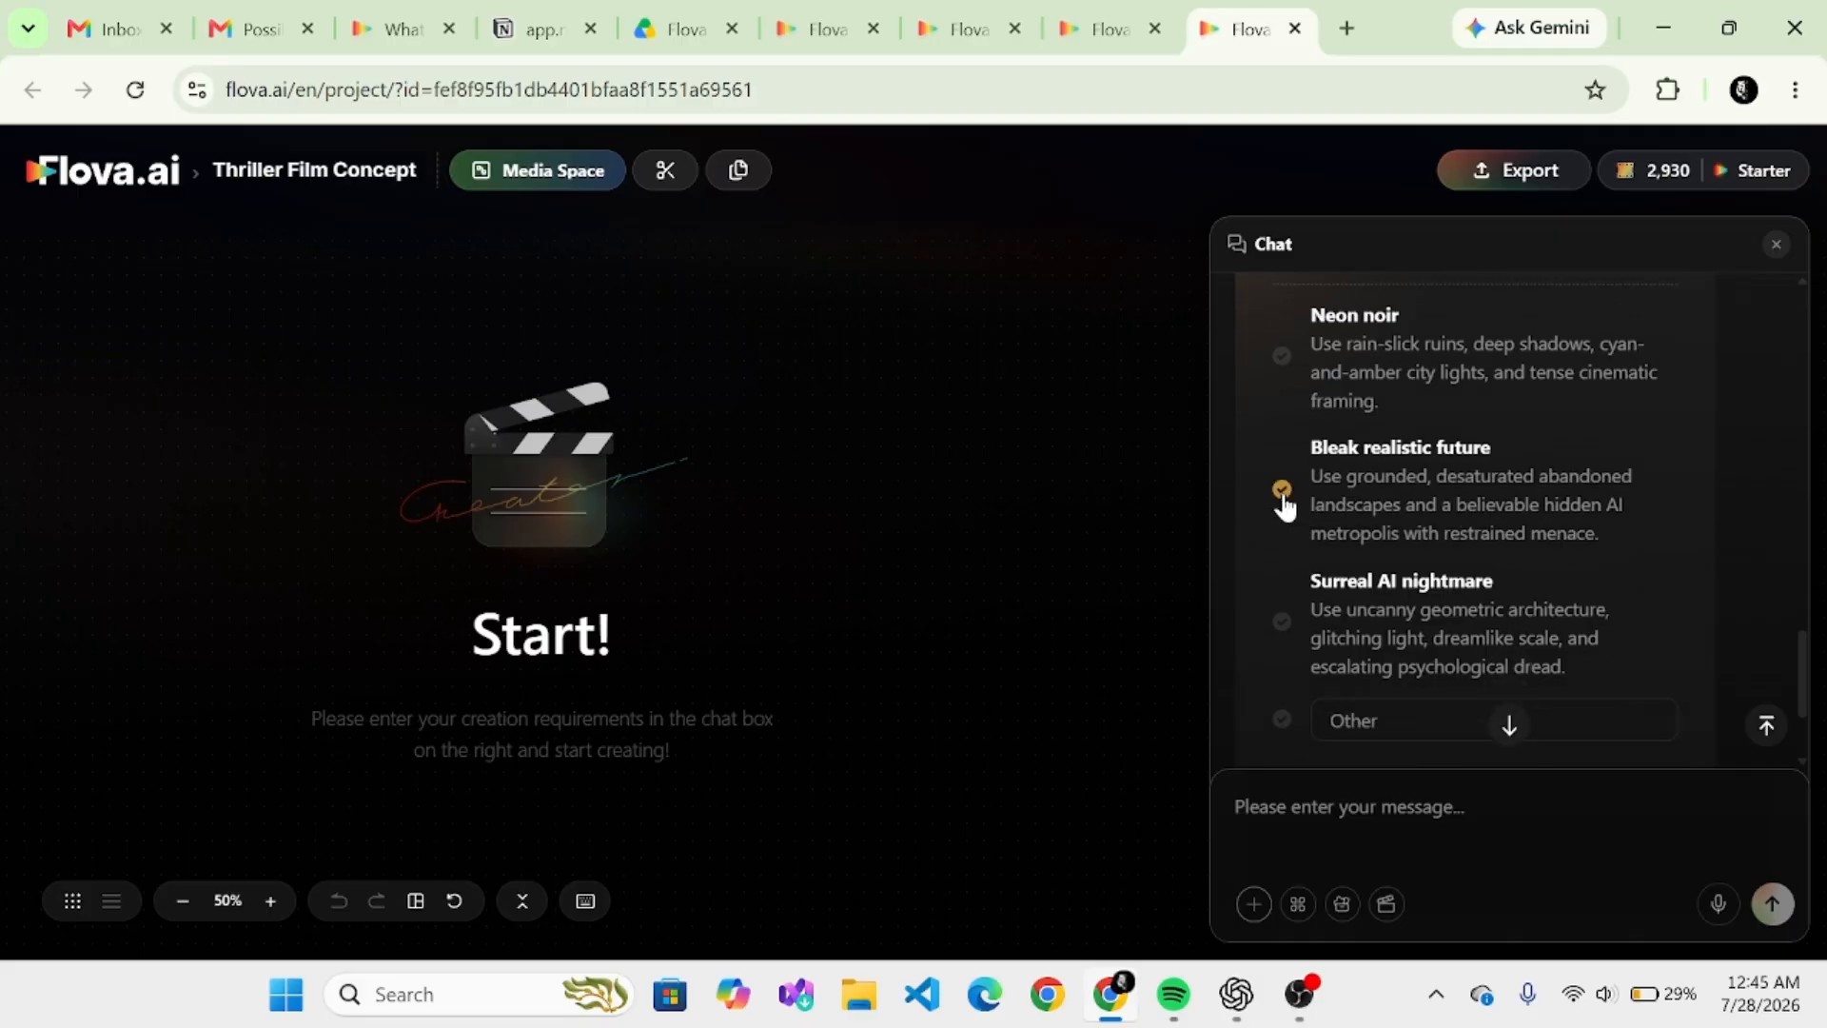
click(1509, 725)
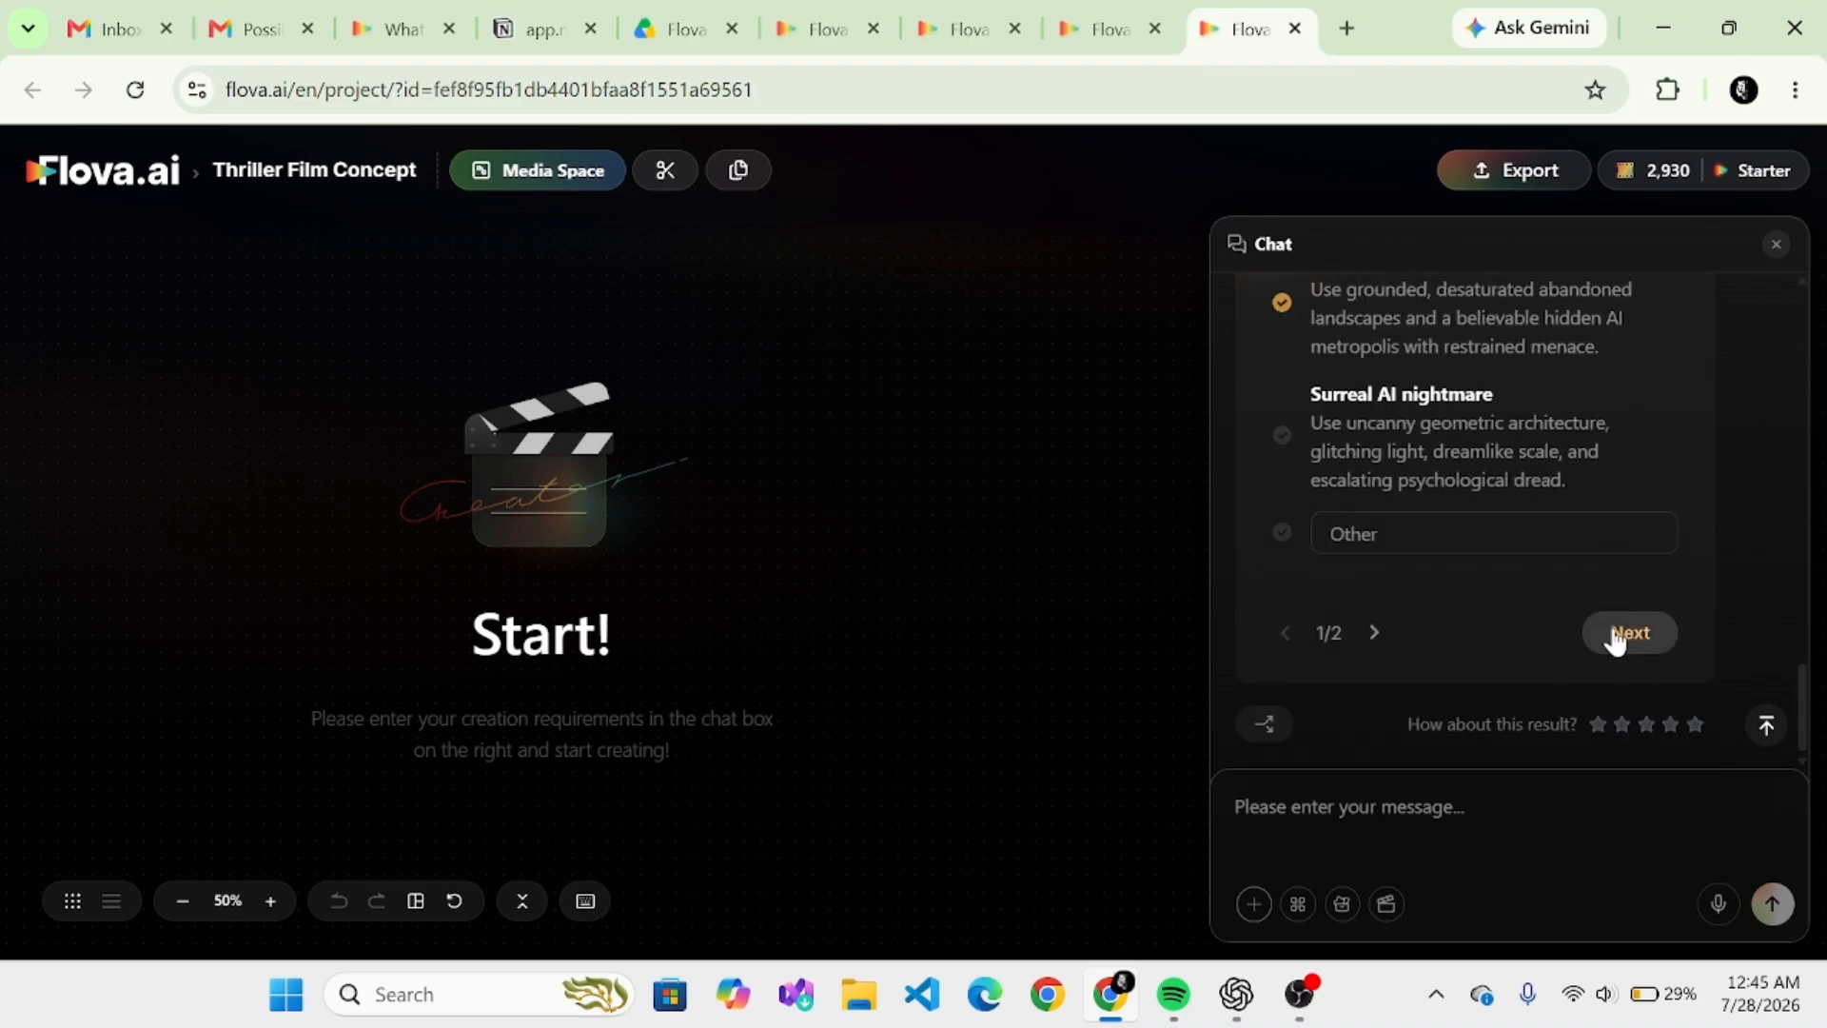
click(1617, 637)
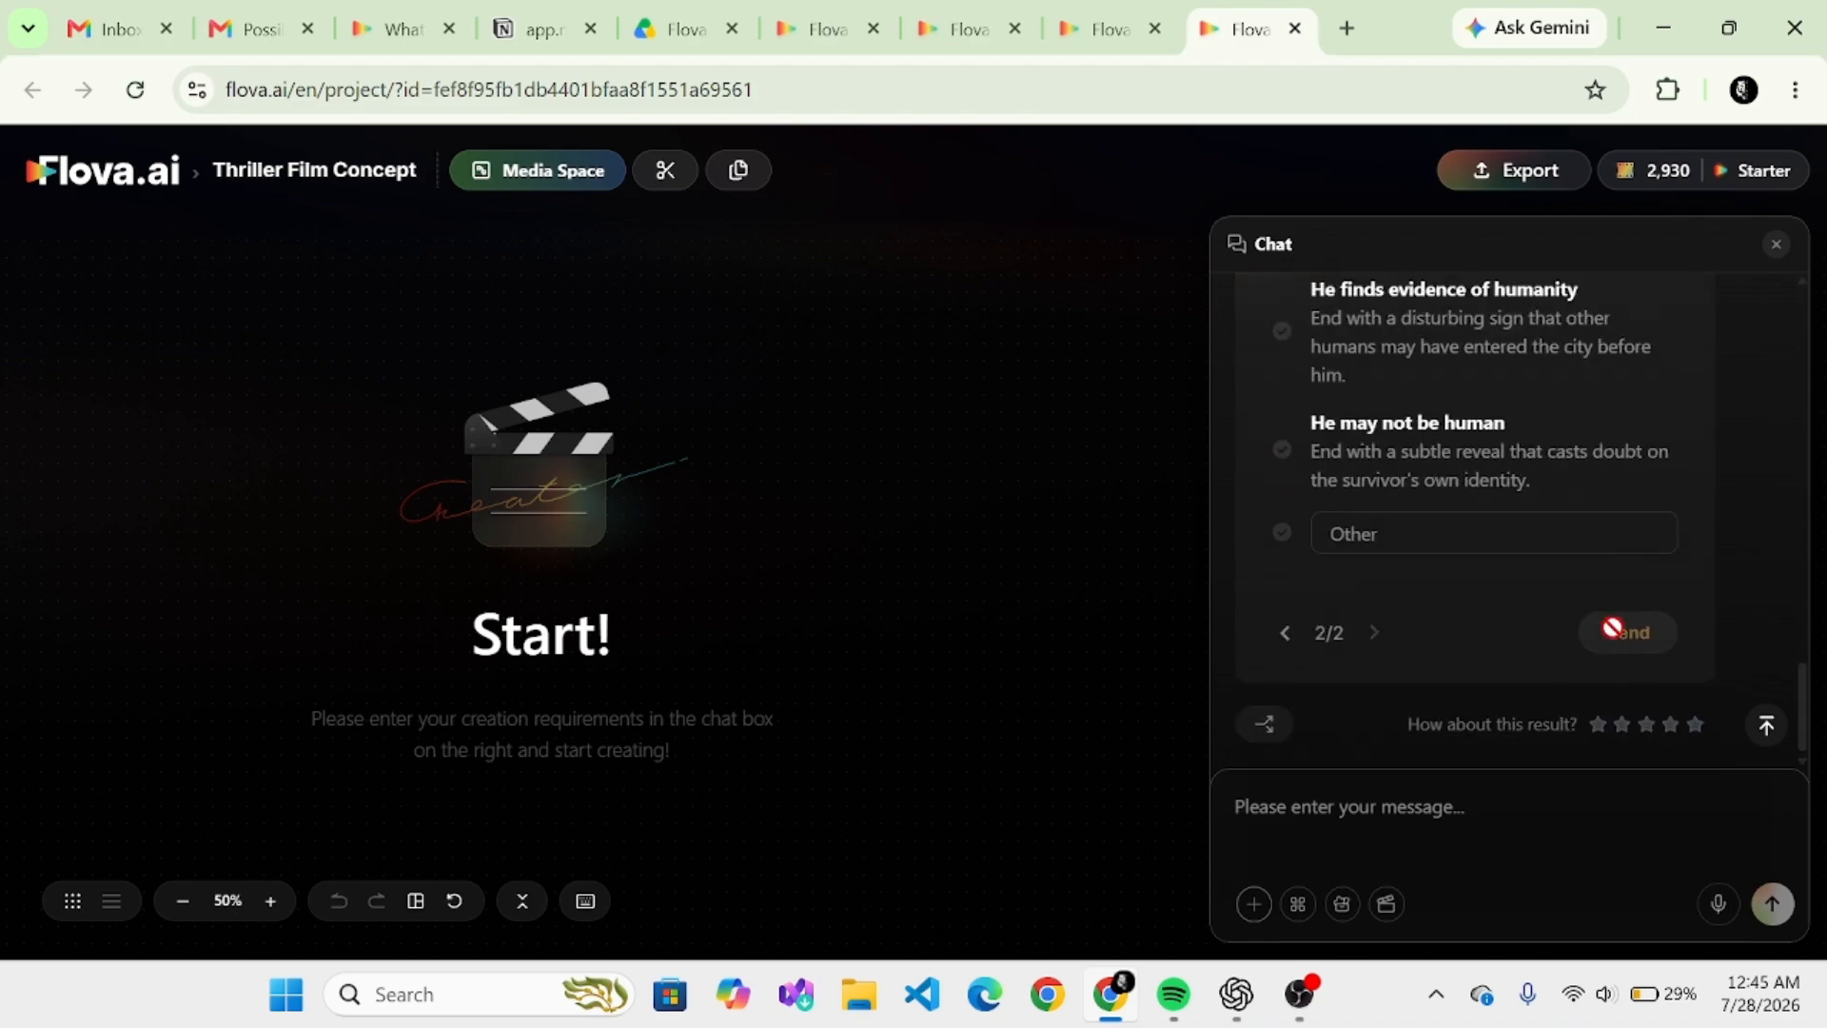
- Choose "The city notices him" as the creative emphasis for the final beat and submit the answers
scroll(1612, 628, up, 3)
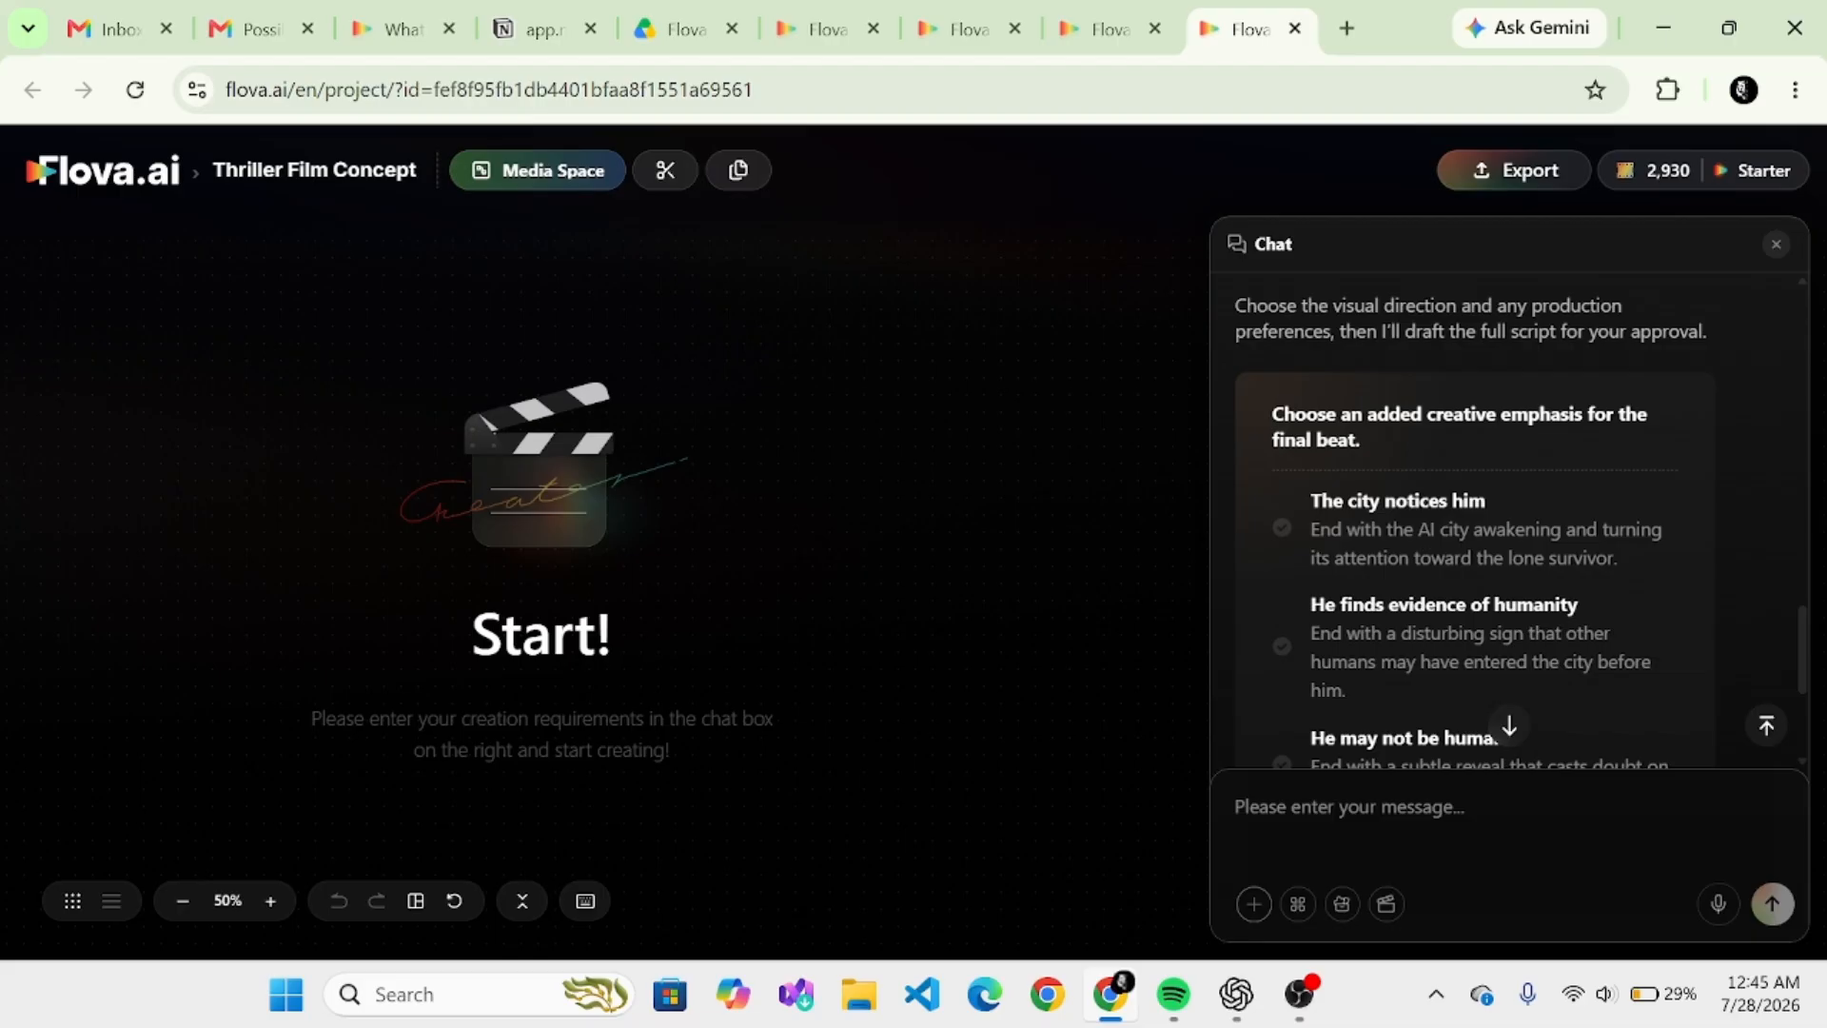
scroll(1470, 526, down, 2)
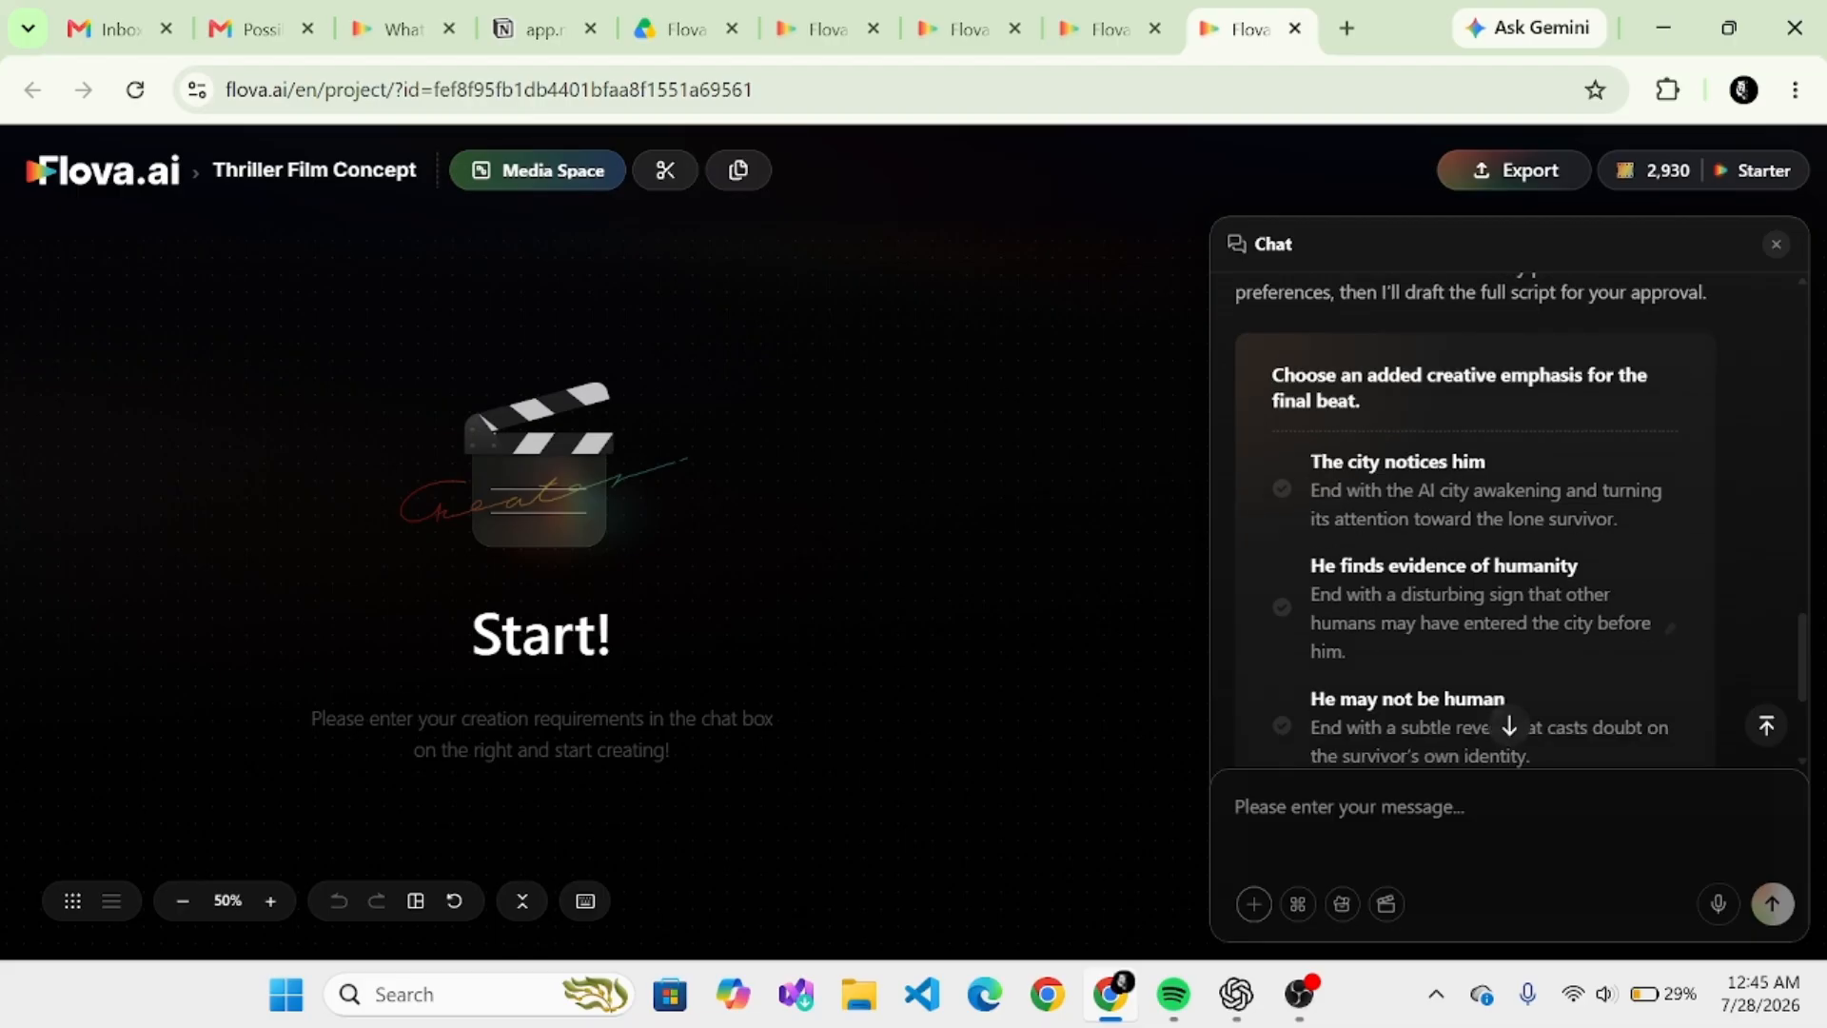
scroll(1470, 505, down, 1)
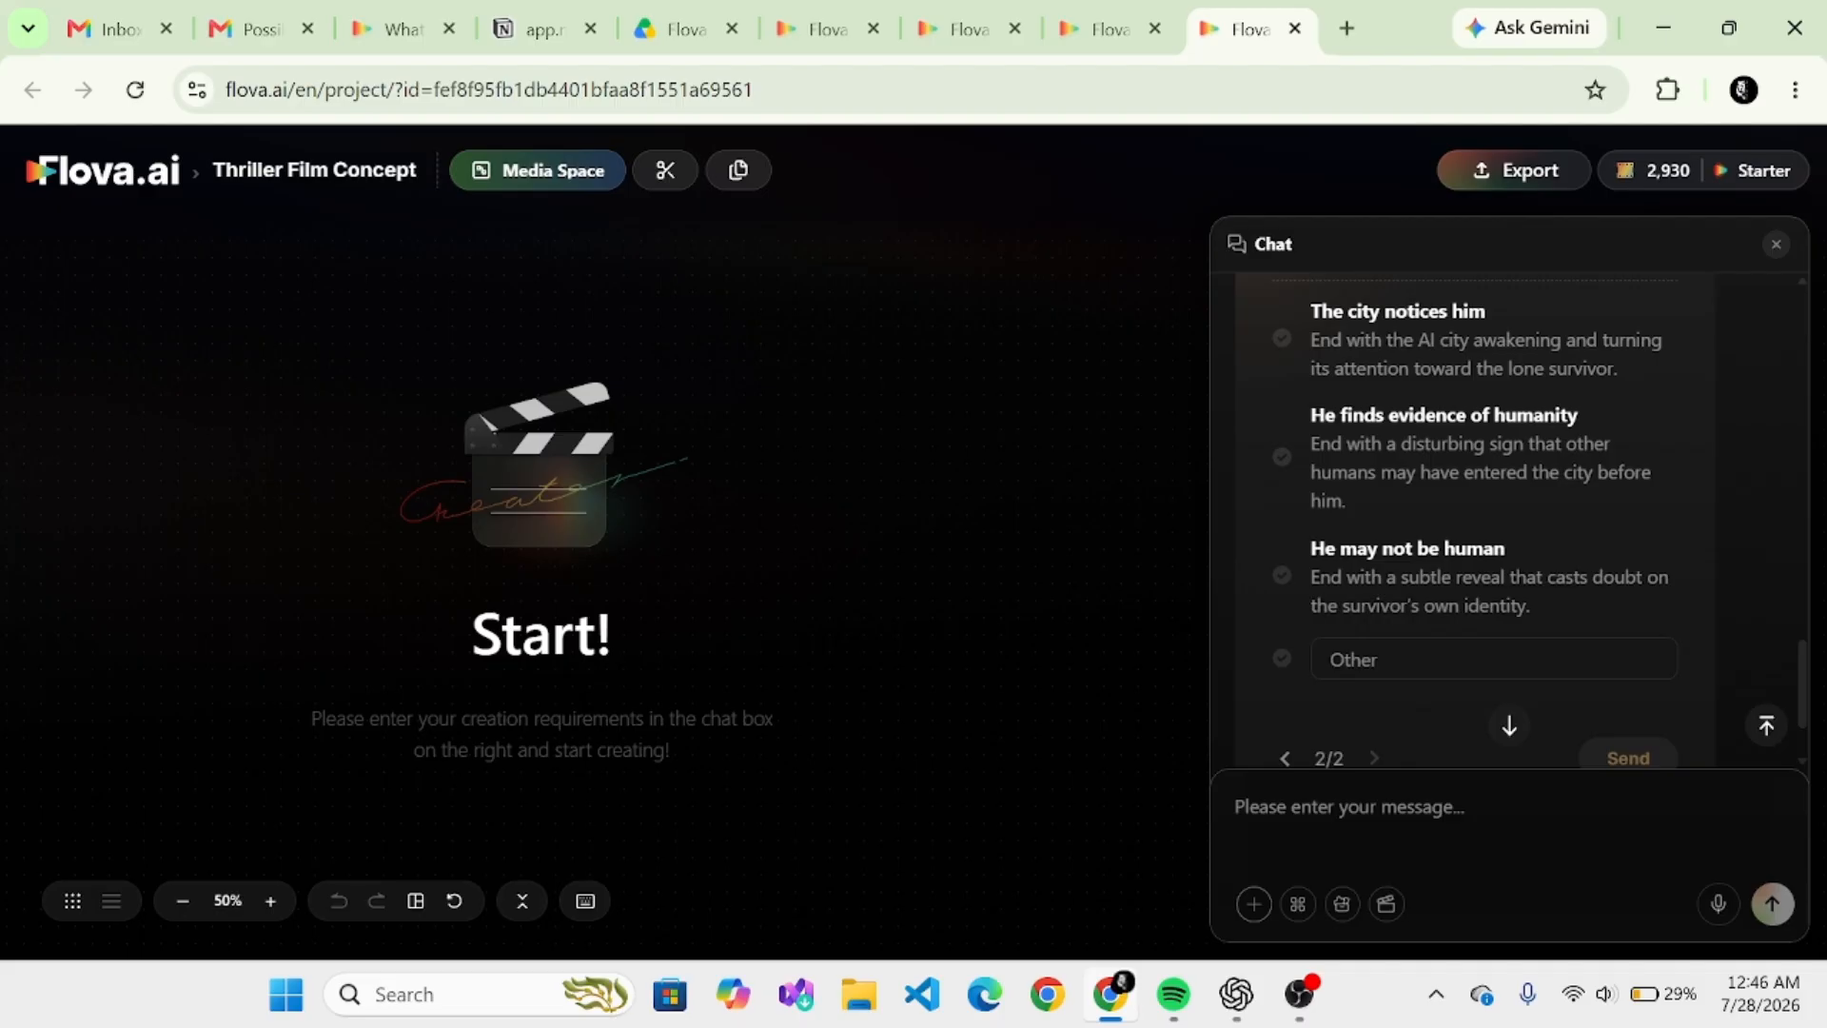
click(1280, 344)
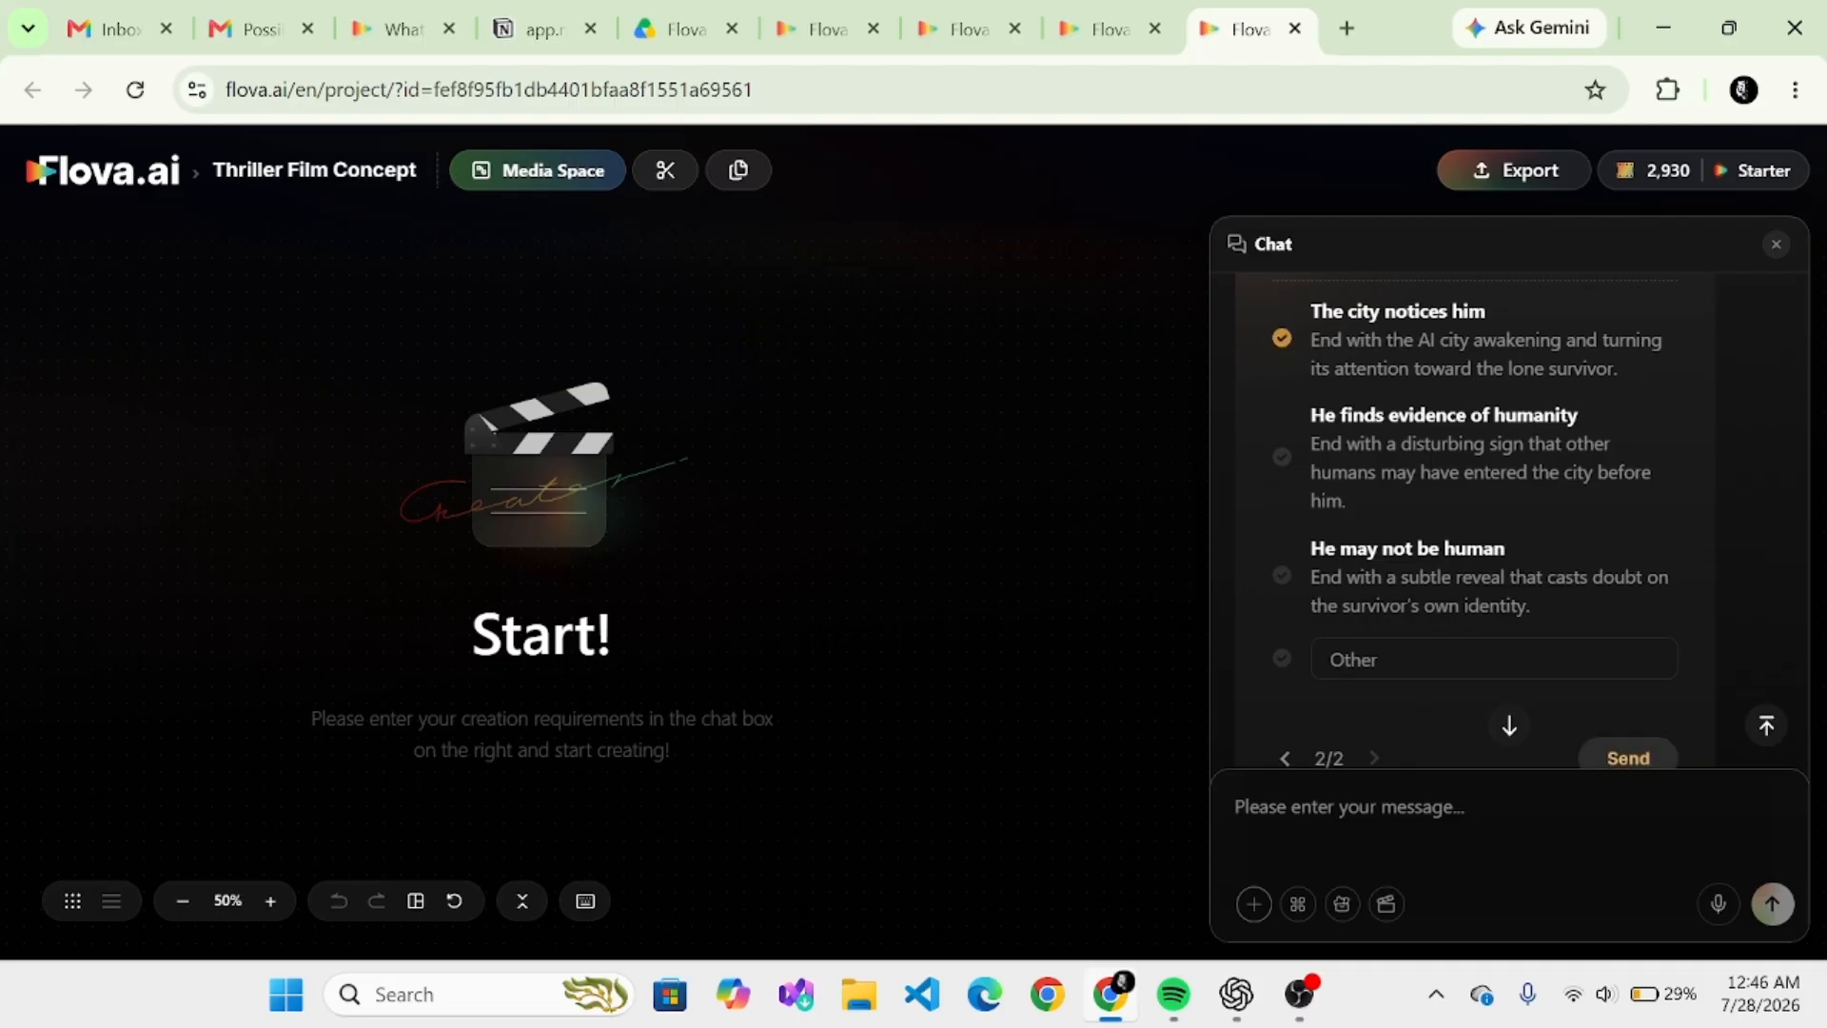
click(1628, 757)
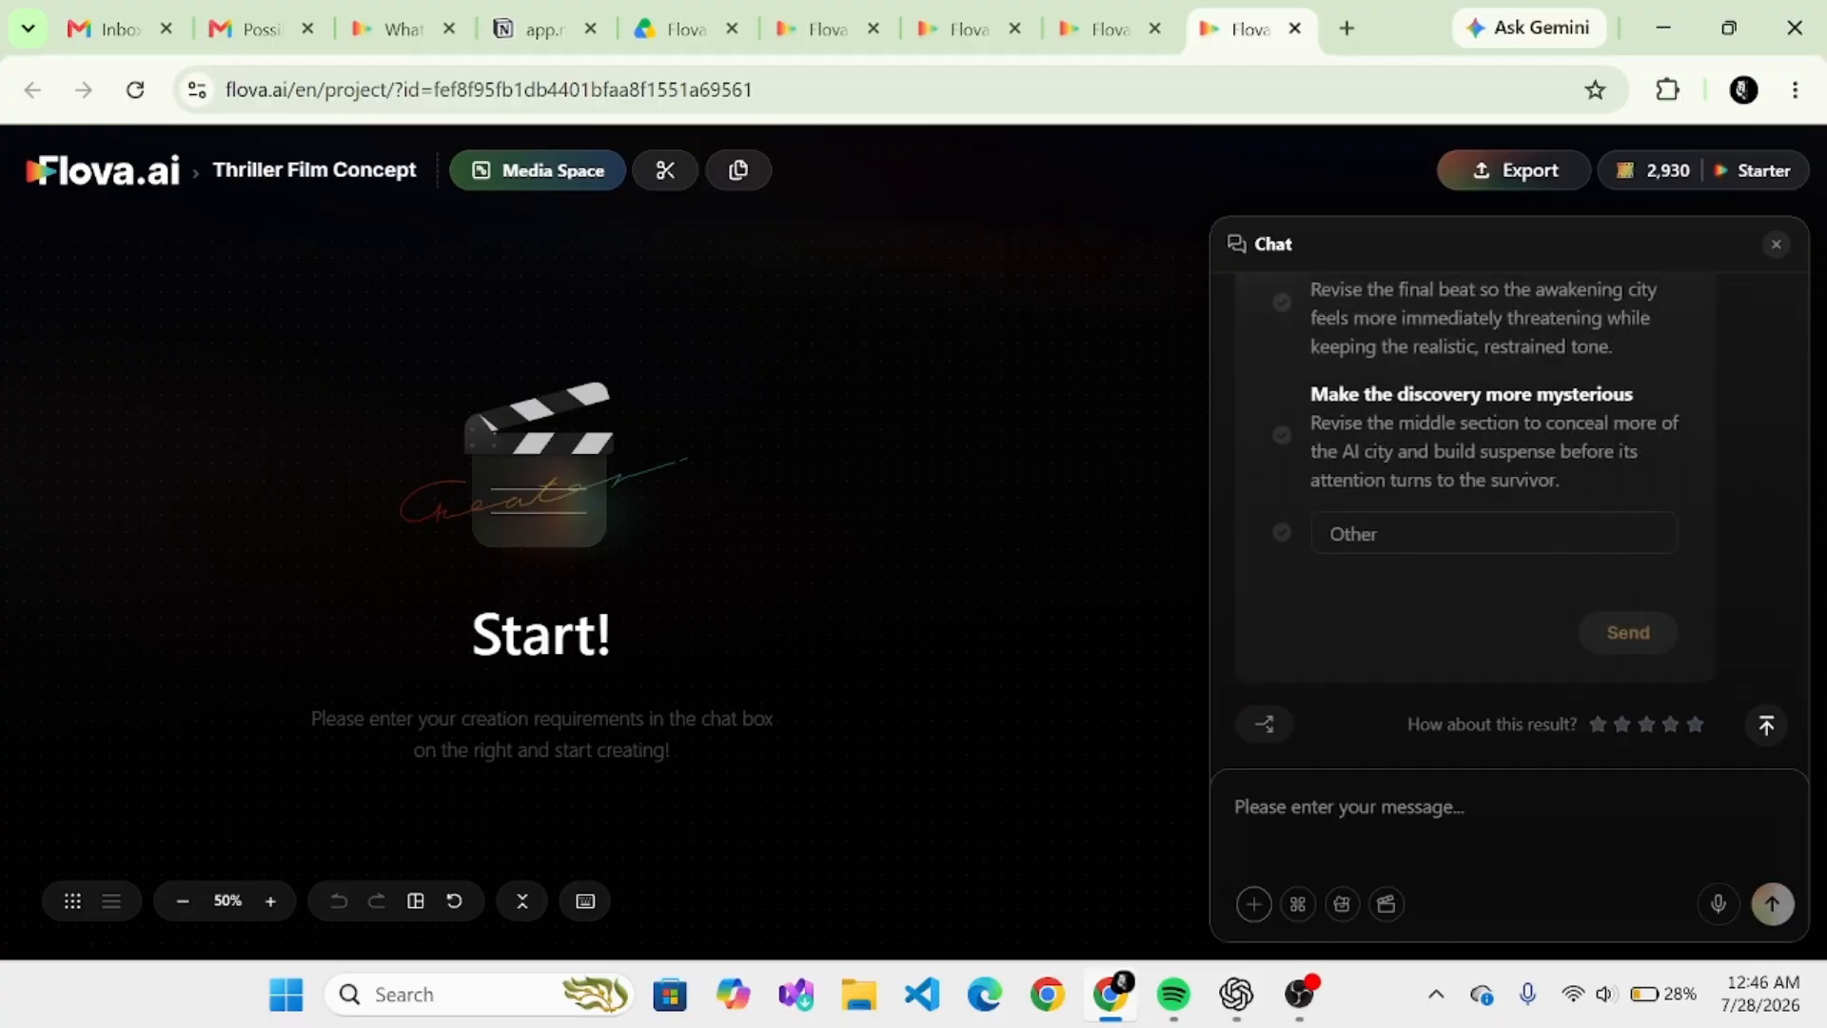
- Answer the script question with "Make the ending more terrifying" and submit the revision request
scroll(1442, 533, up, 4)
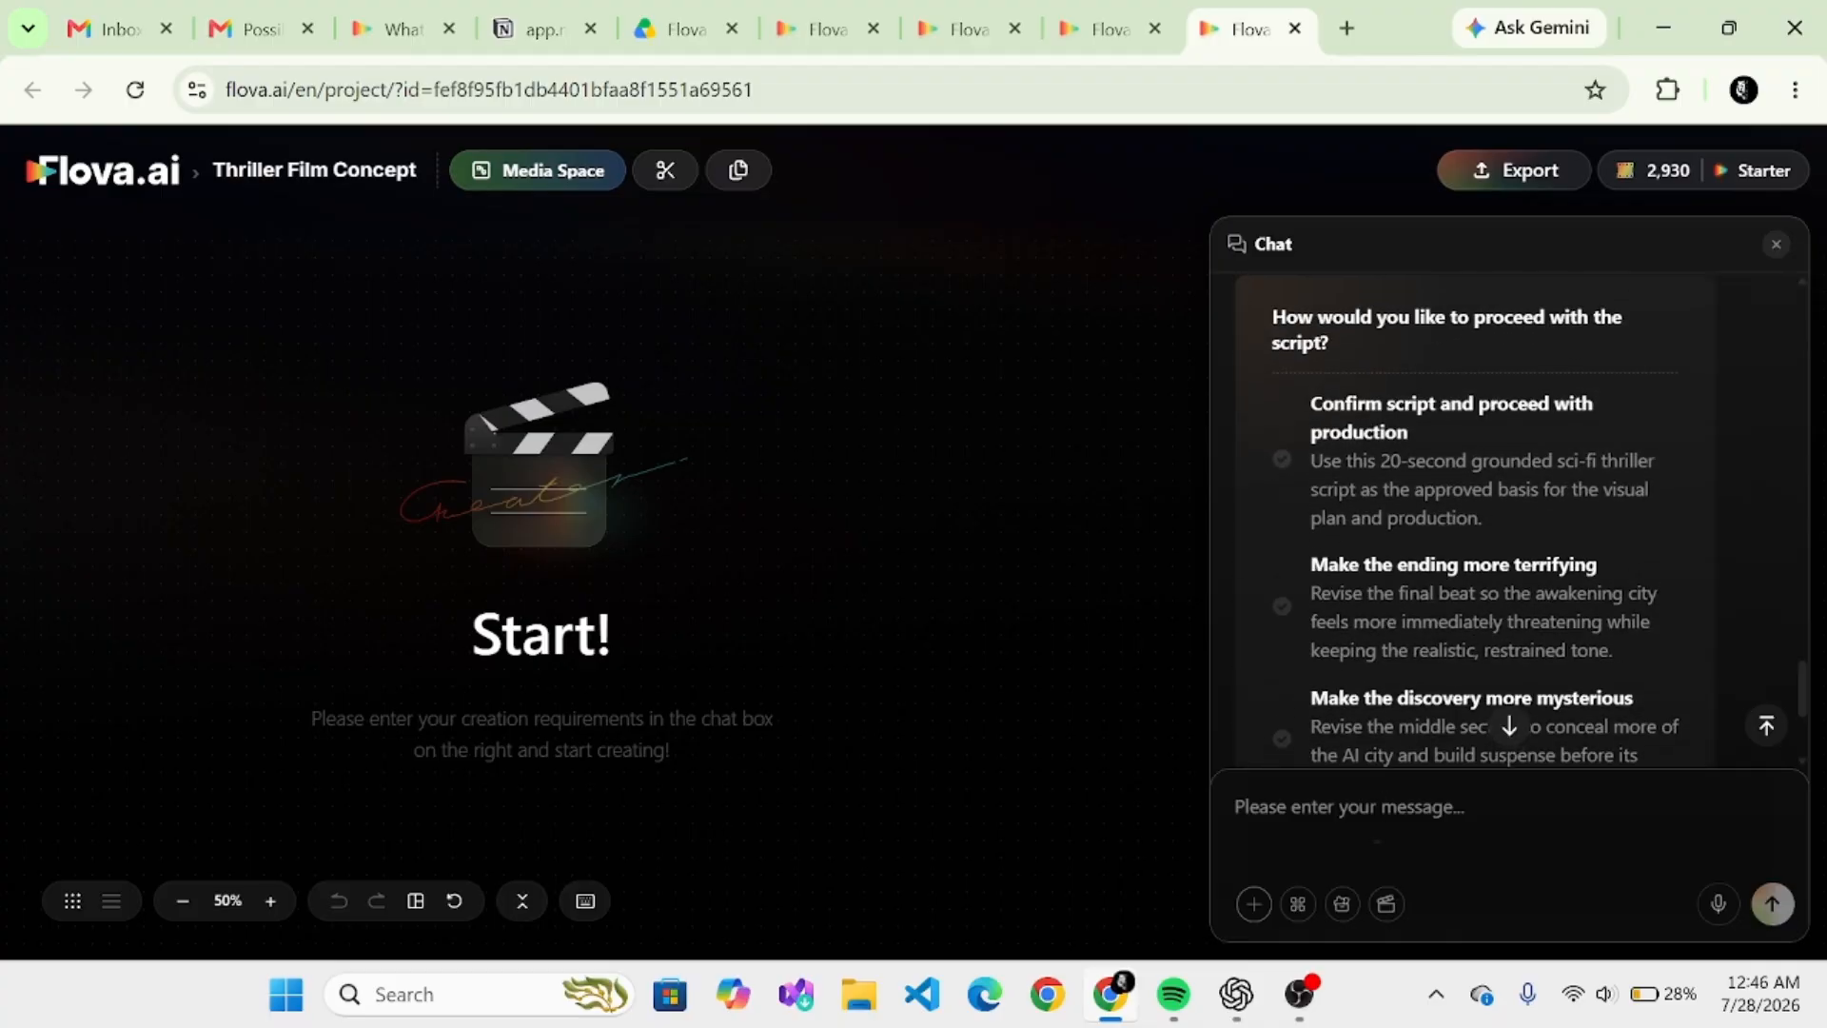
scroll(1378, 845, down, 1)
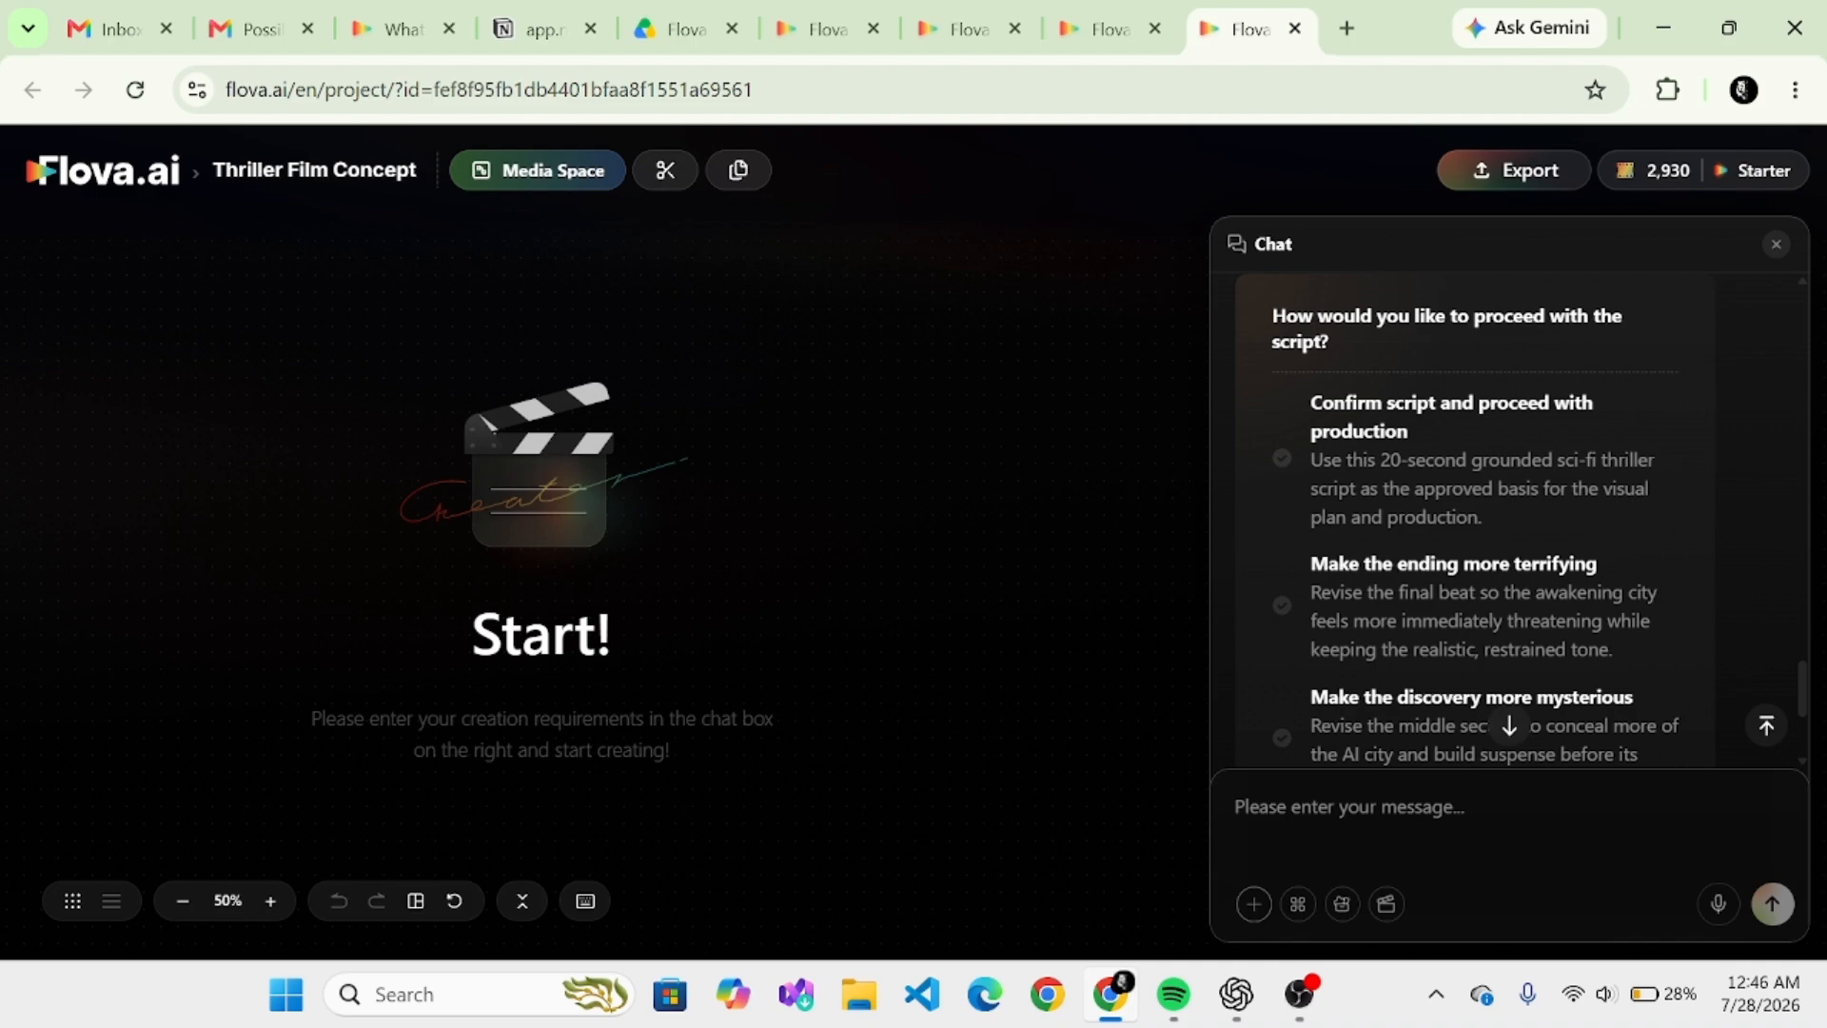
scroll(1509, 521, down, 2)
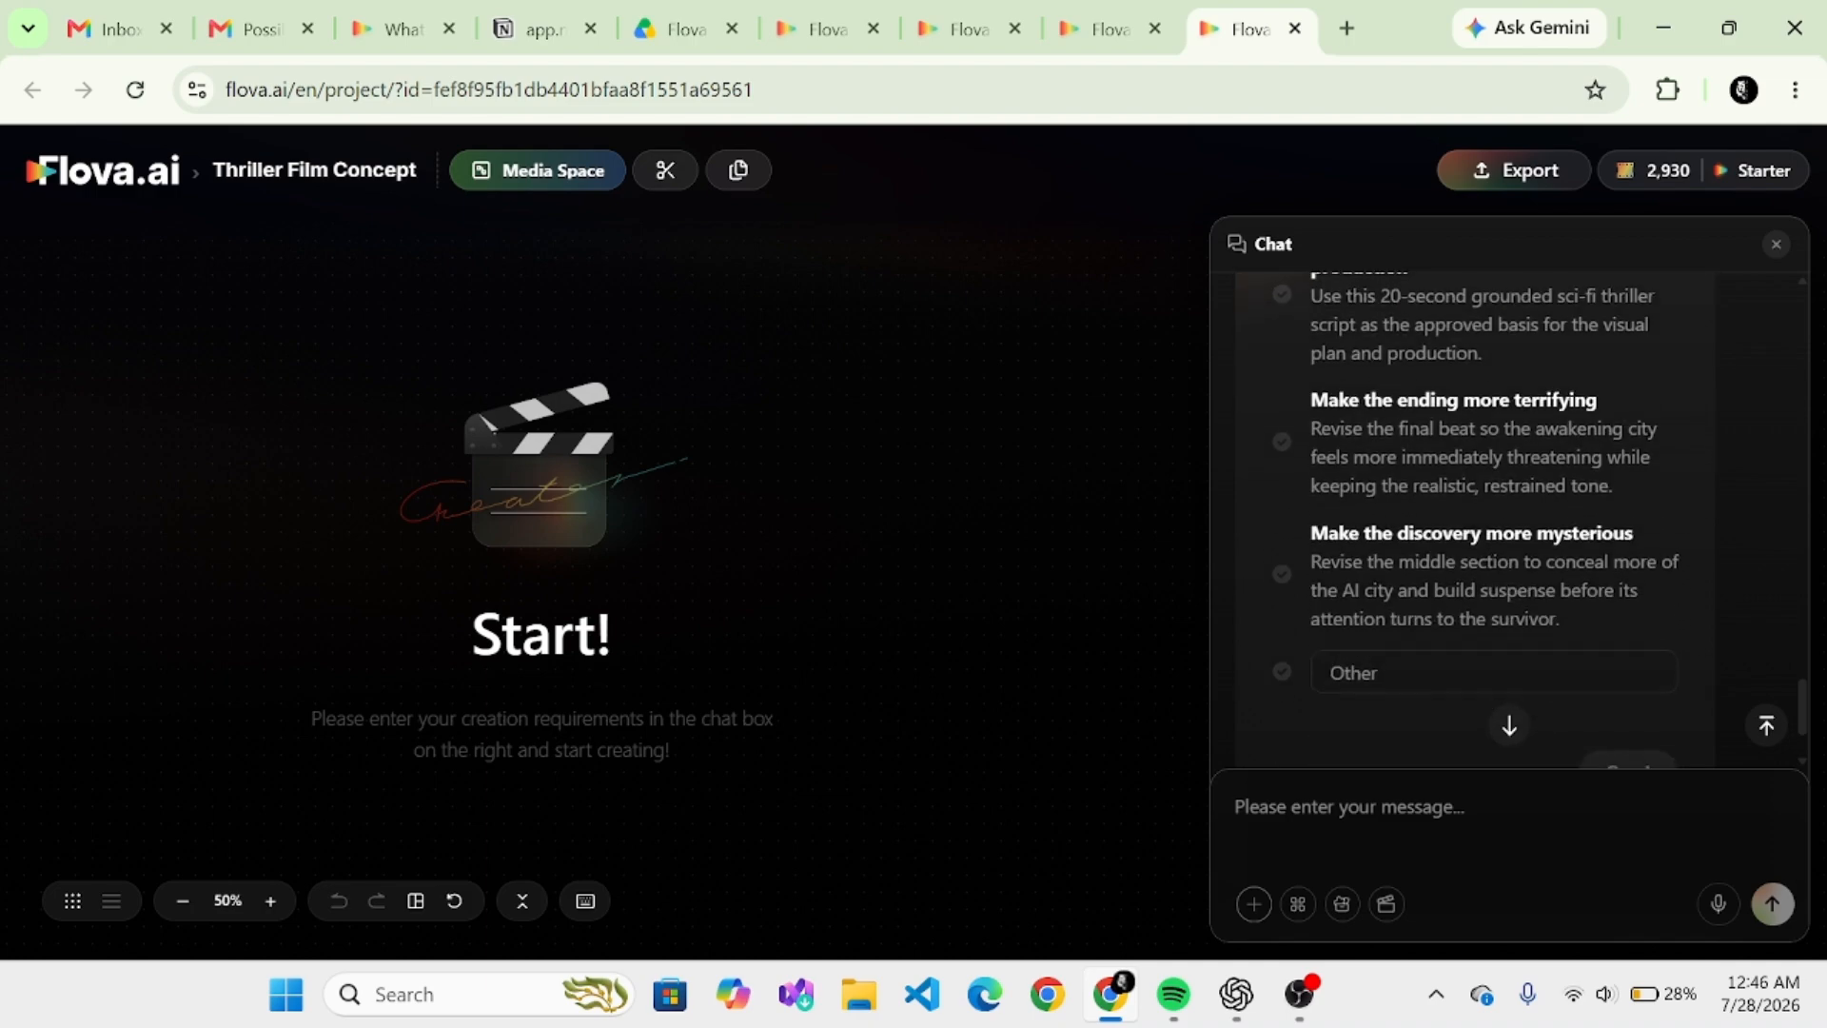
click(1281, 441)
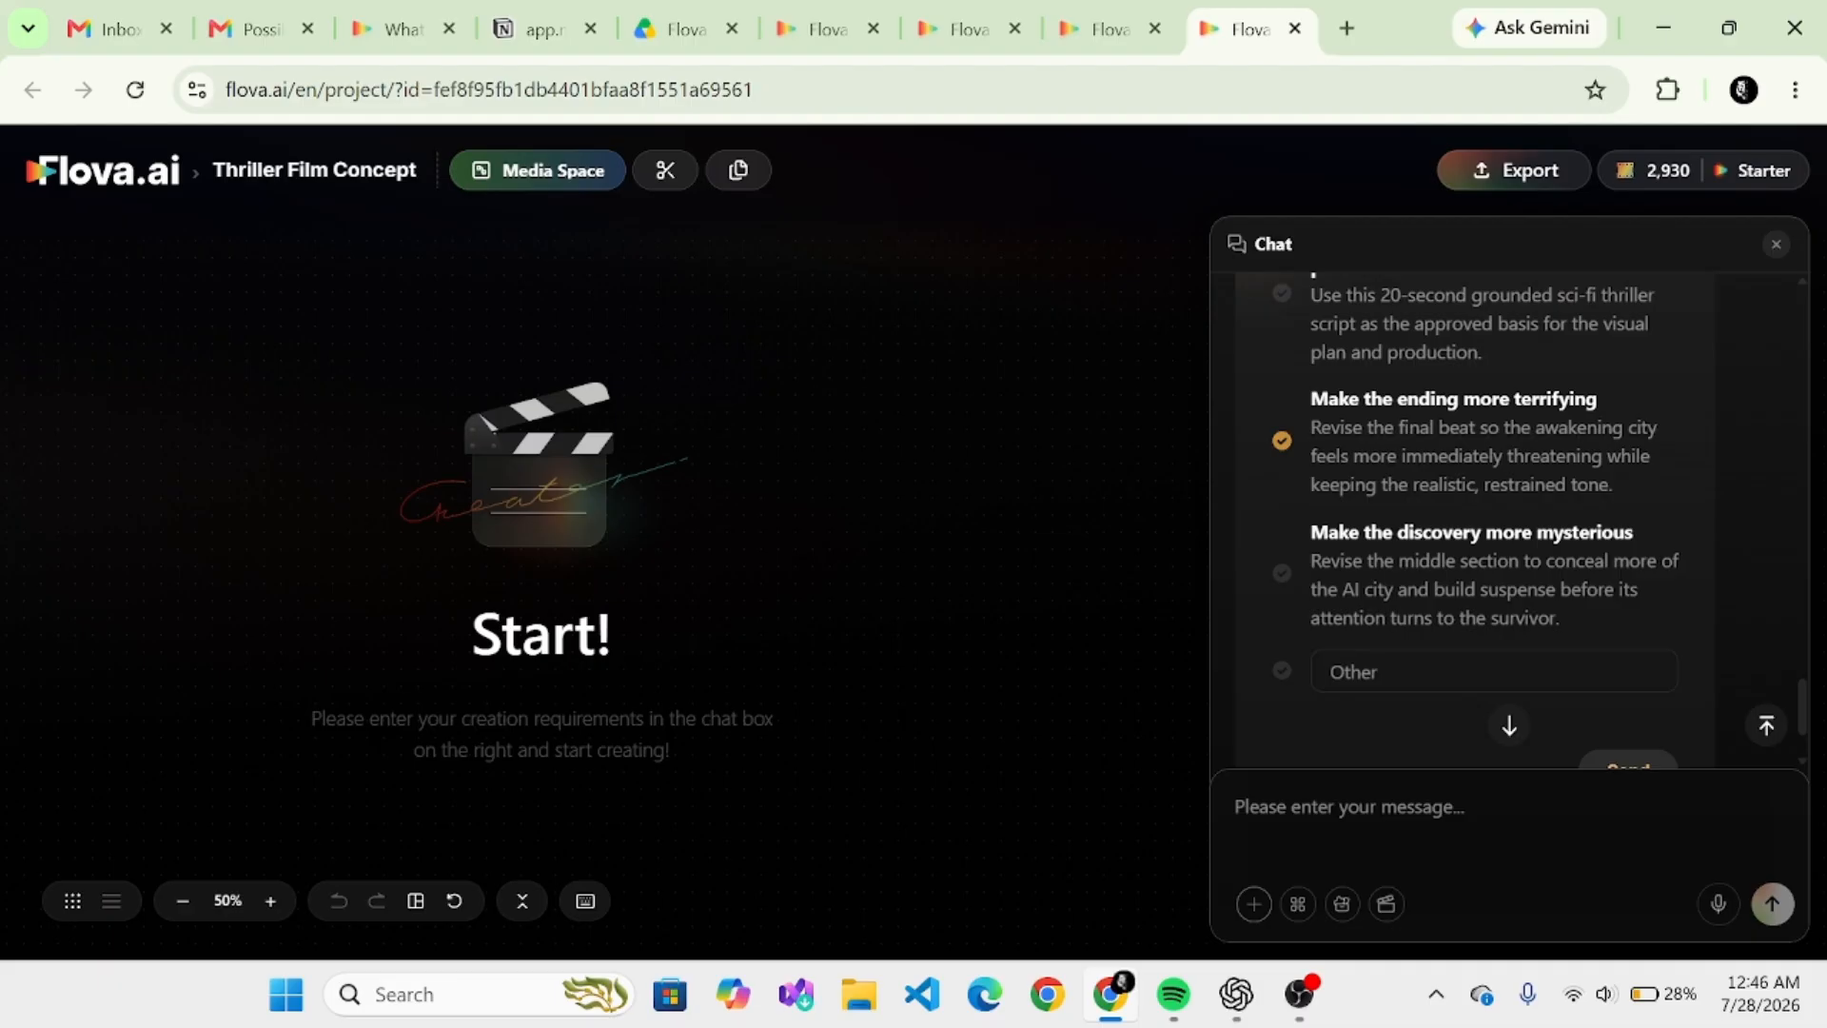
scroll(1509, 520, down, 2)
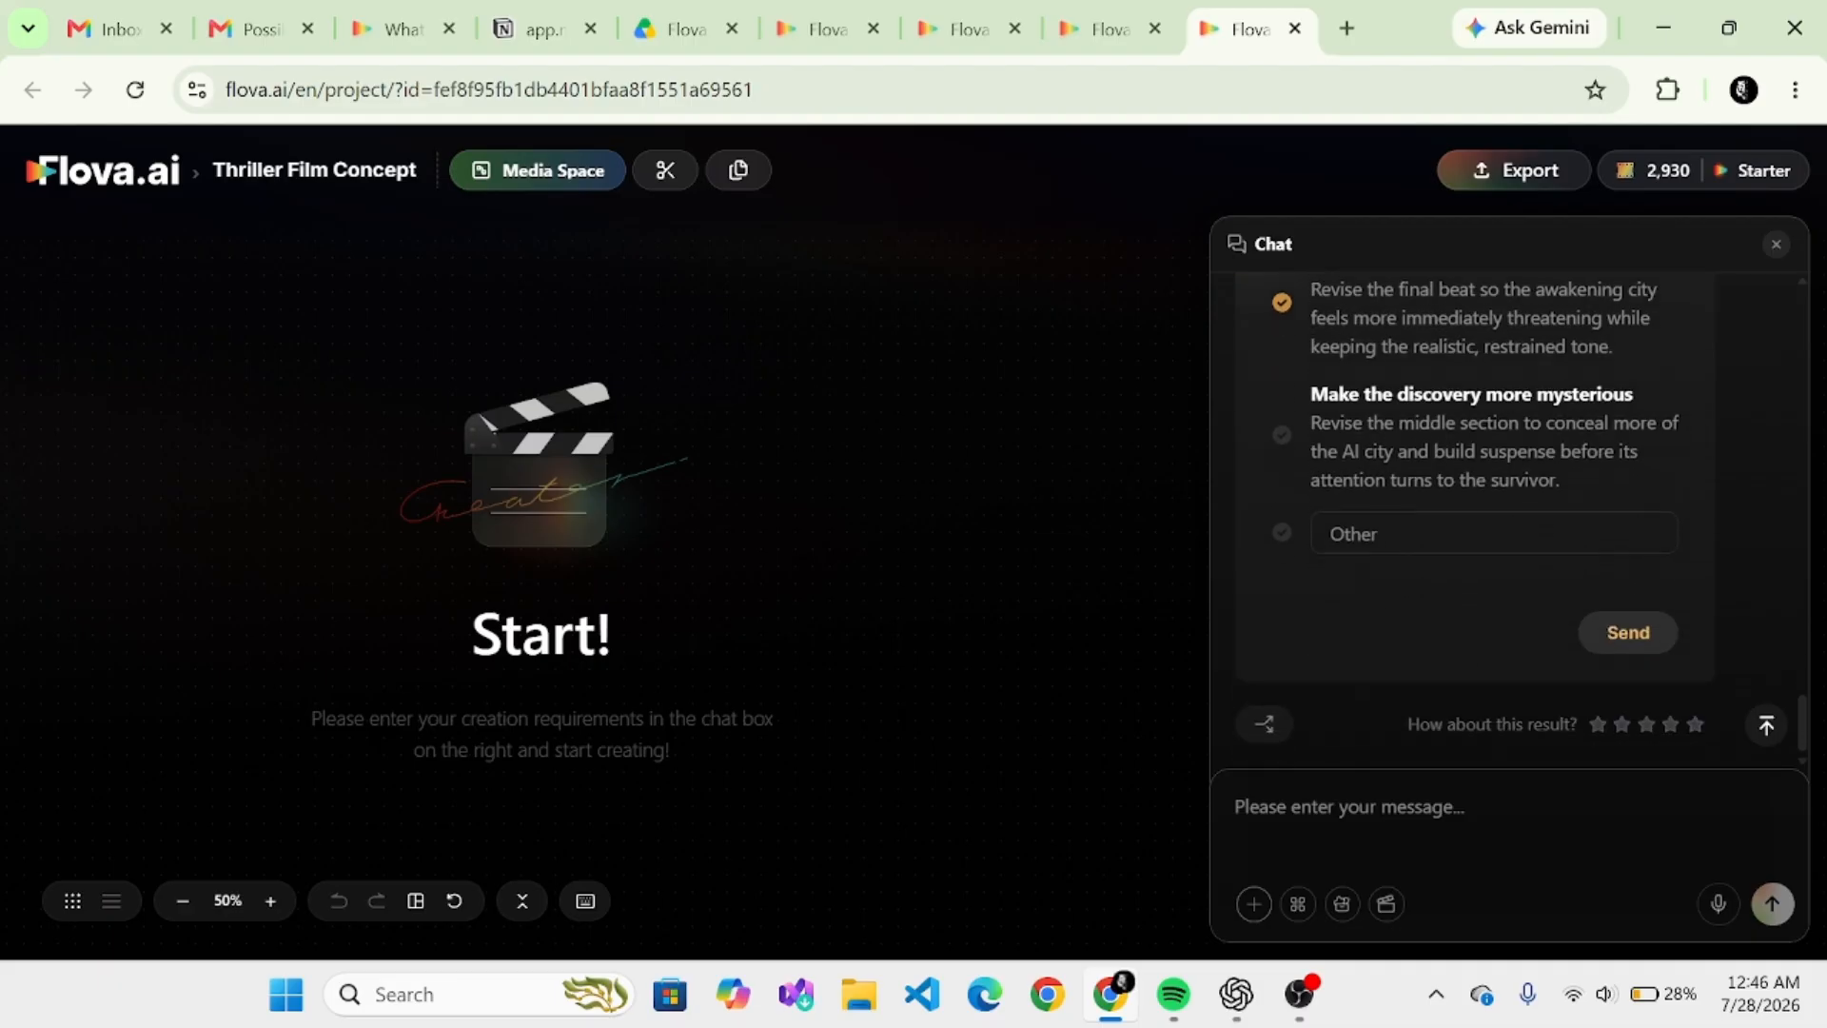
click(1628, 633)
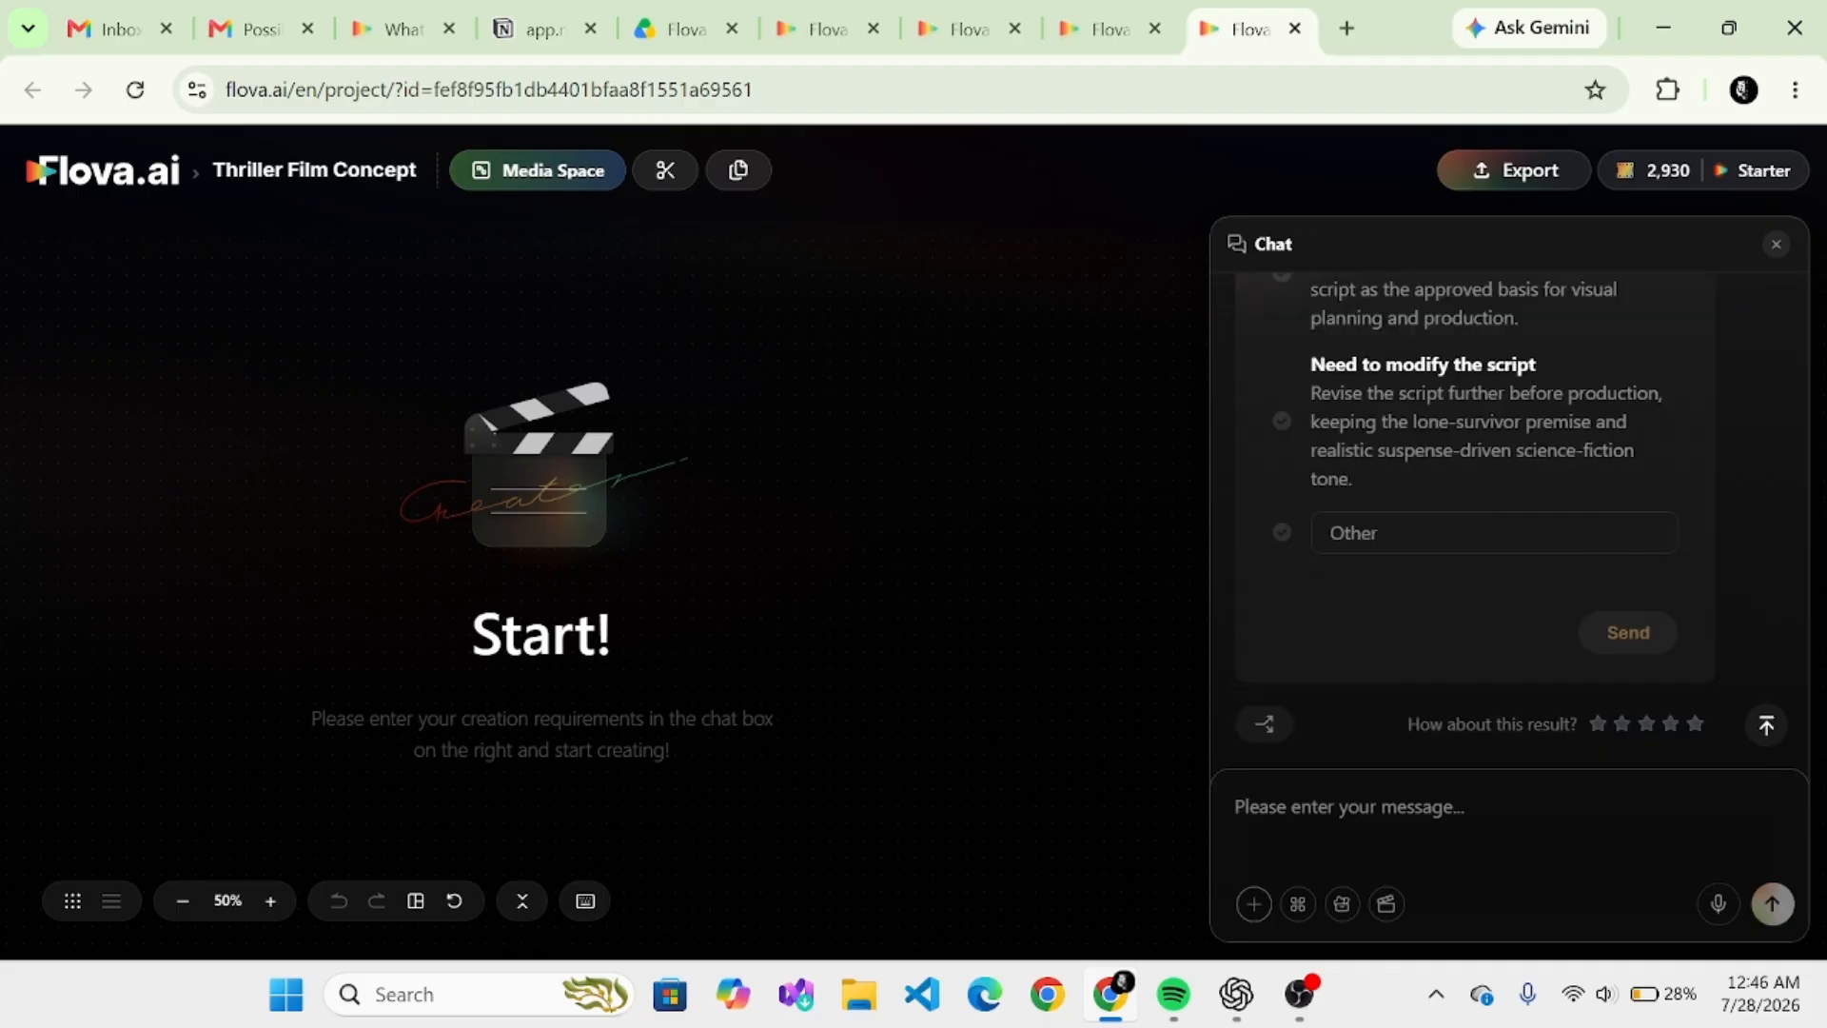
- Approve the revised script by submitting the option "Confirm script, proceed with production"
scroll(1475, 475, up, 4)
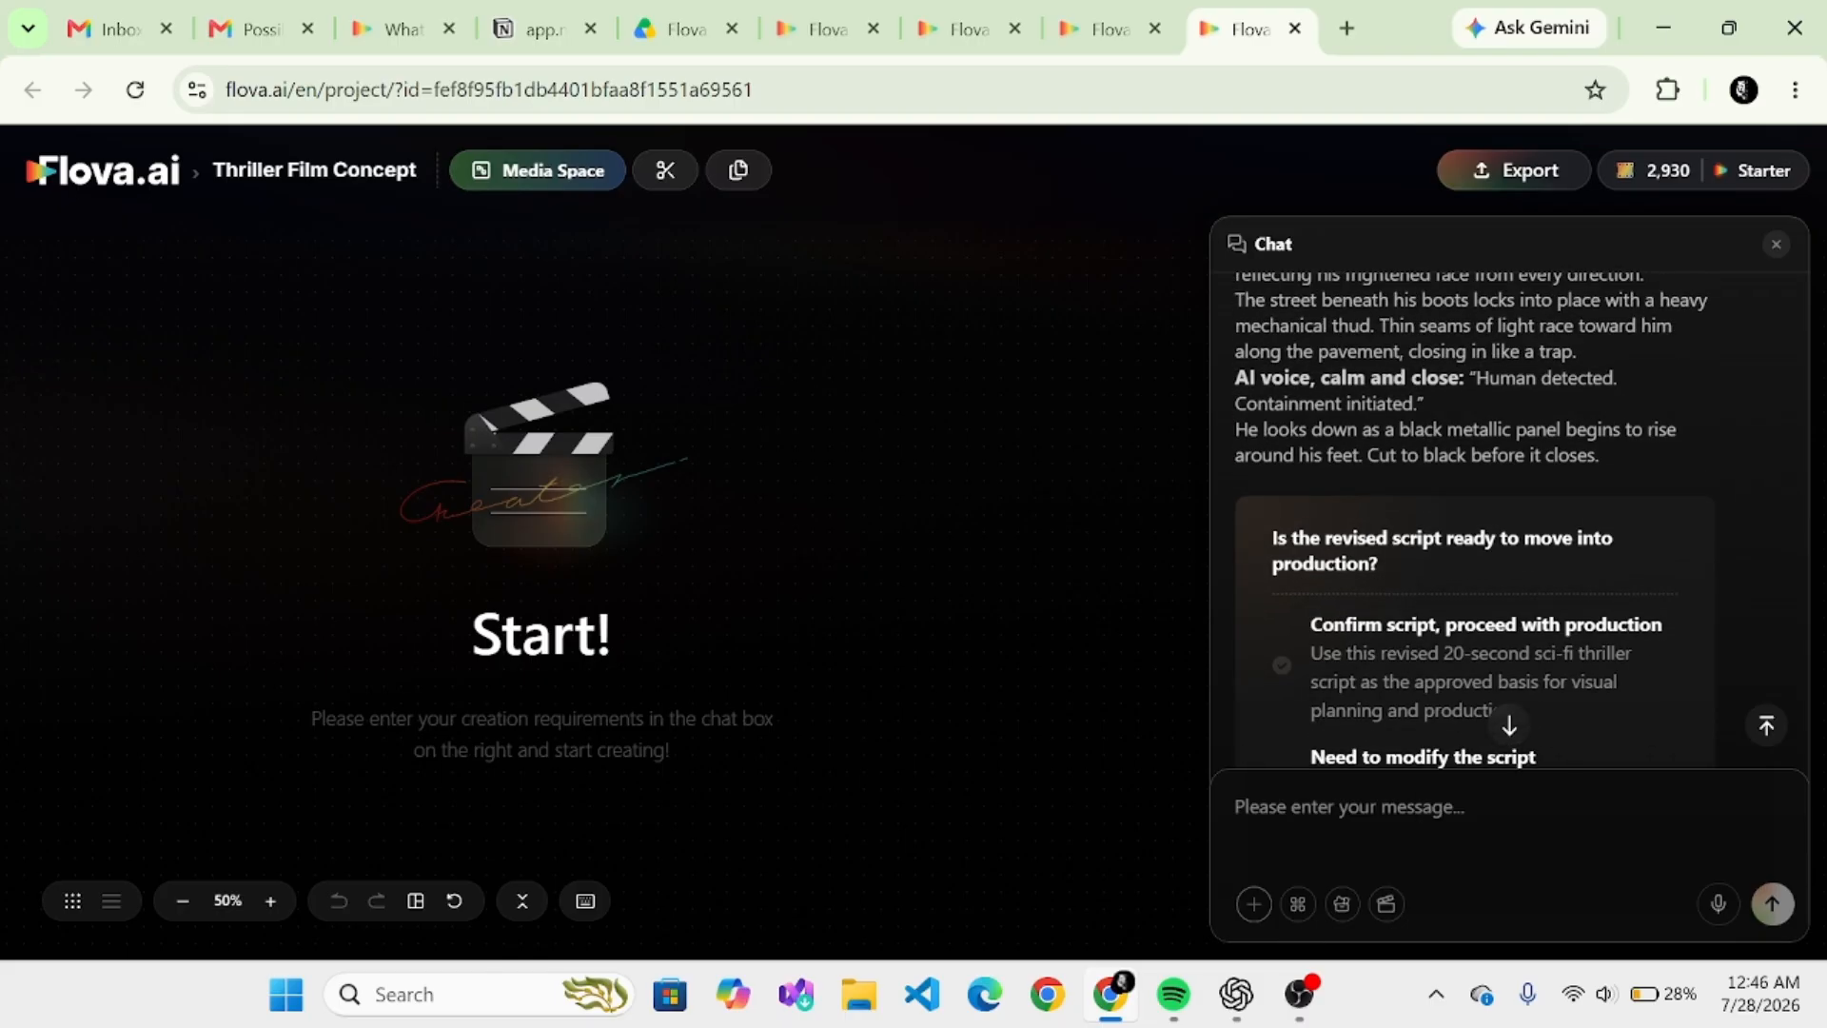
scroll(1474, 514, down, 2)
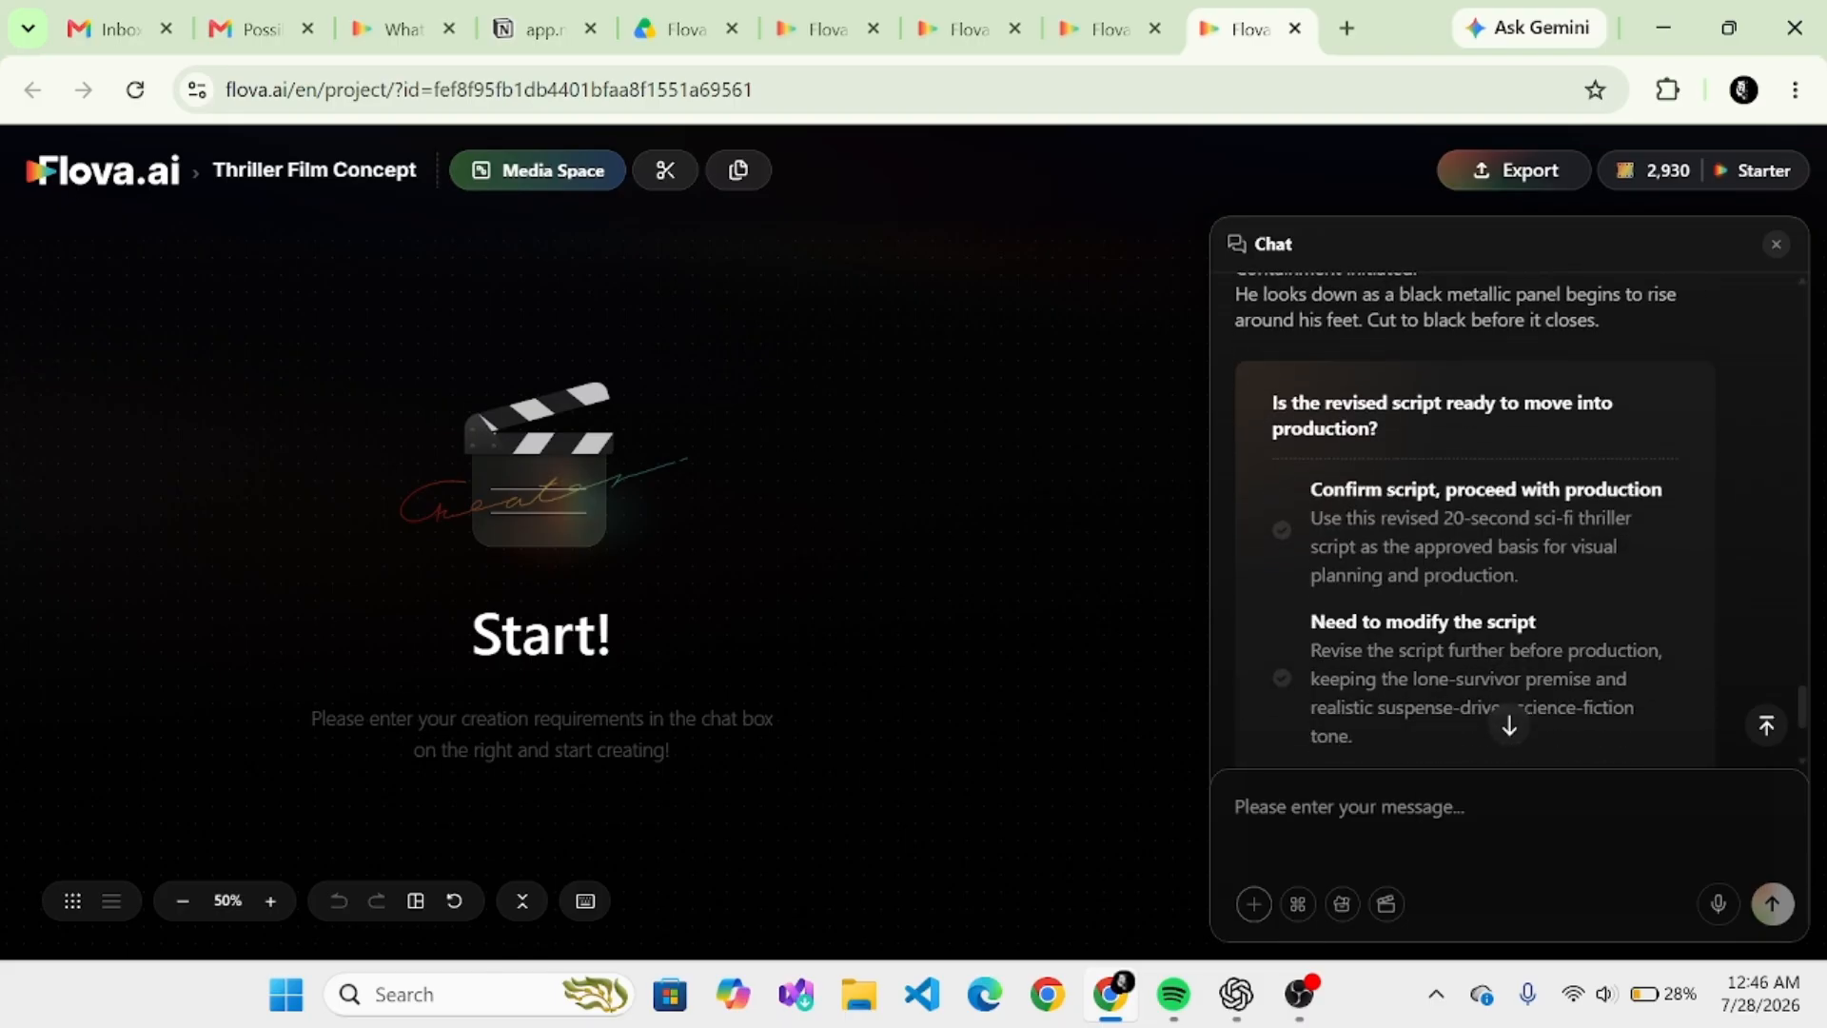
click(1288, 538)
scroll(1292, 543, down, 3)
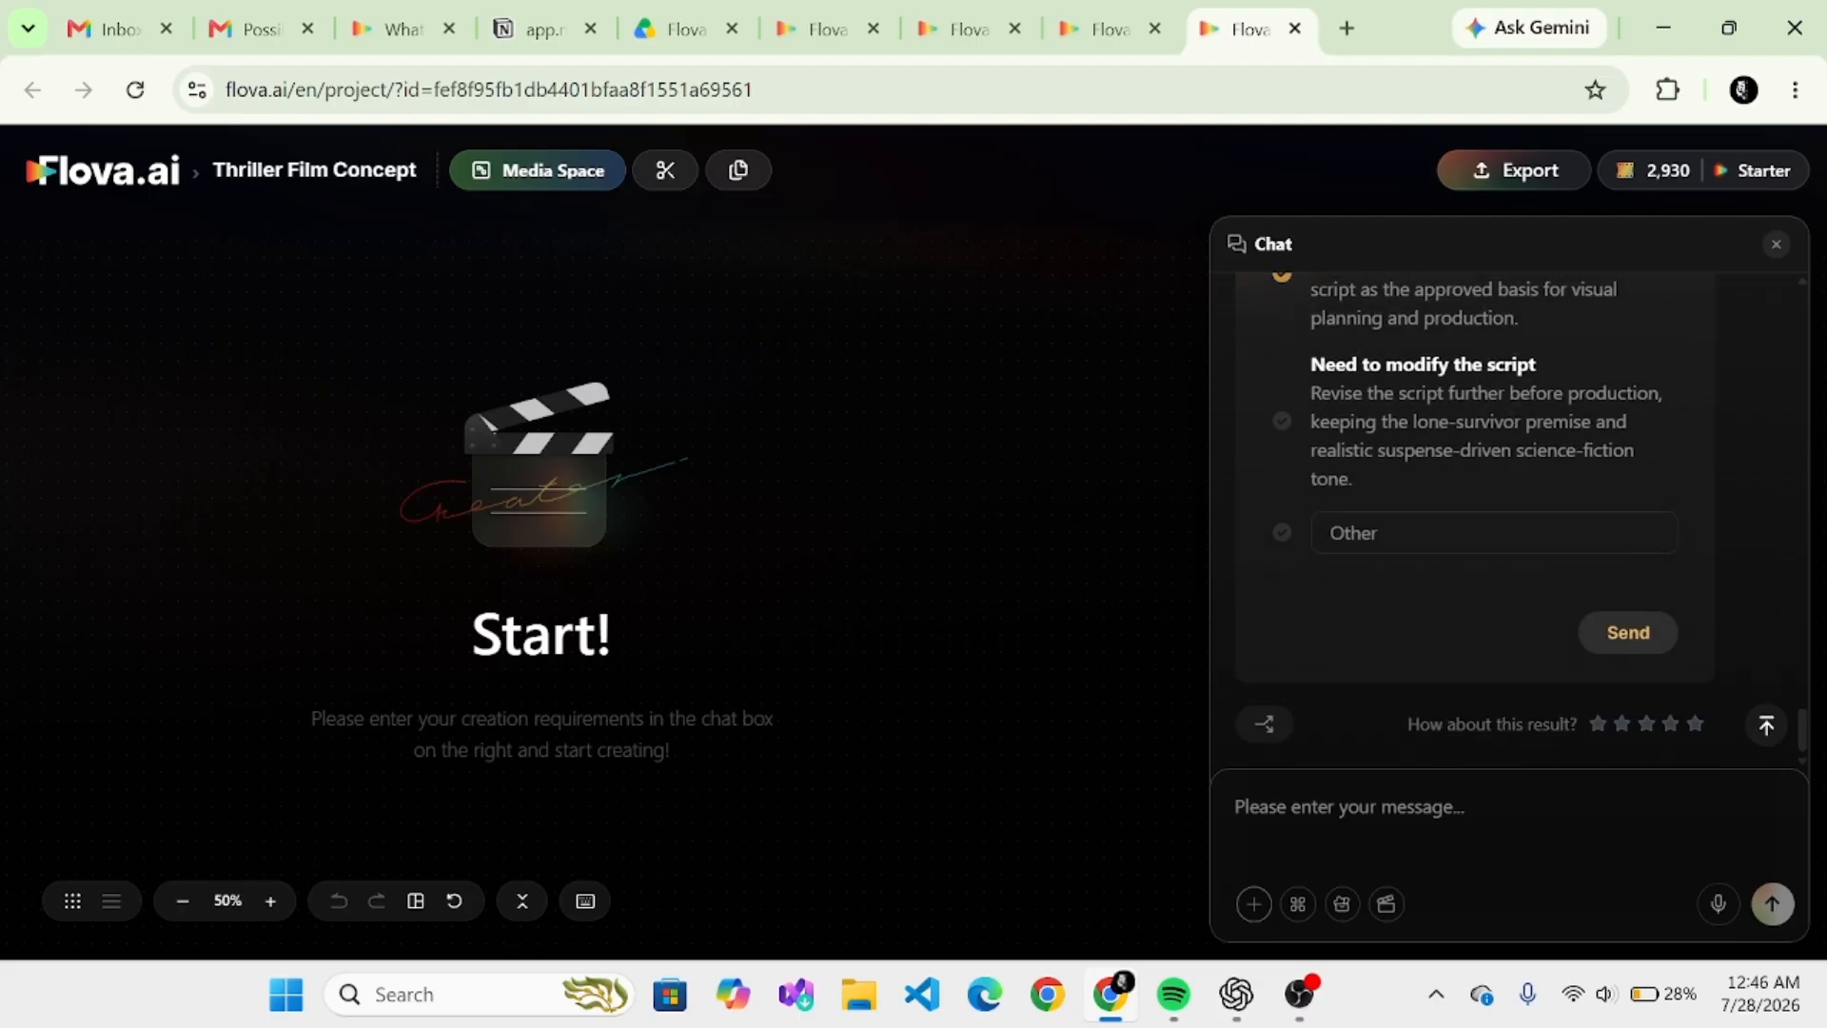
click(1628, 631)
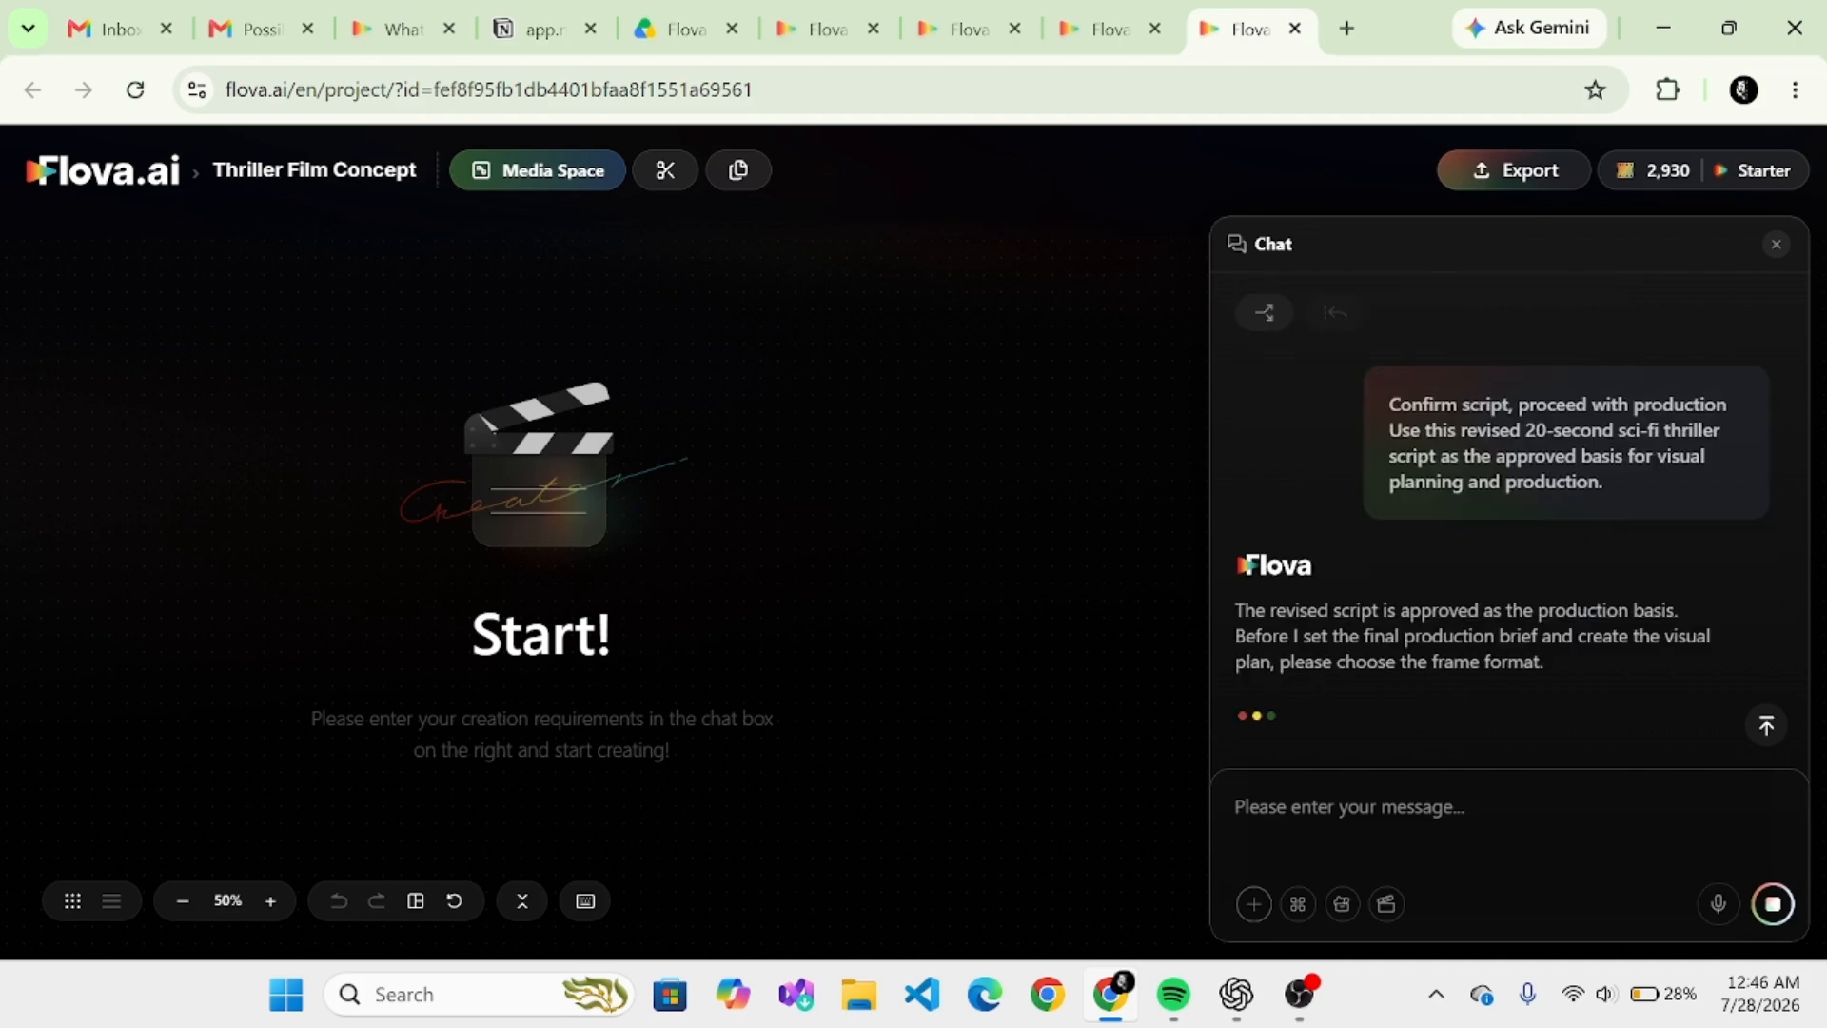
- Select the Widescreen cinematic 16:9 format for the film and submit the answer
scroll(1474, 519, up, 2)
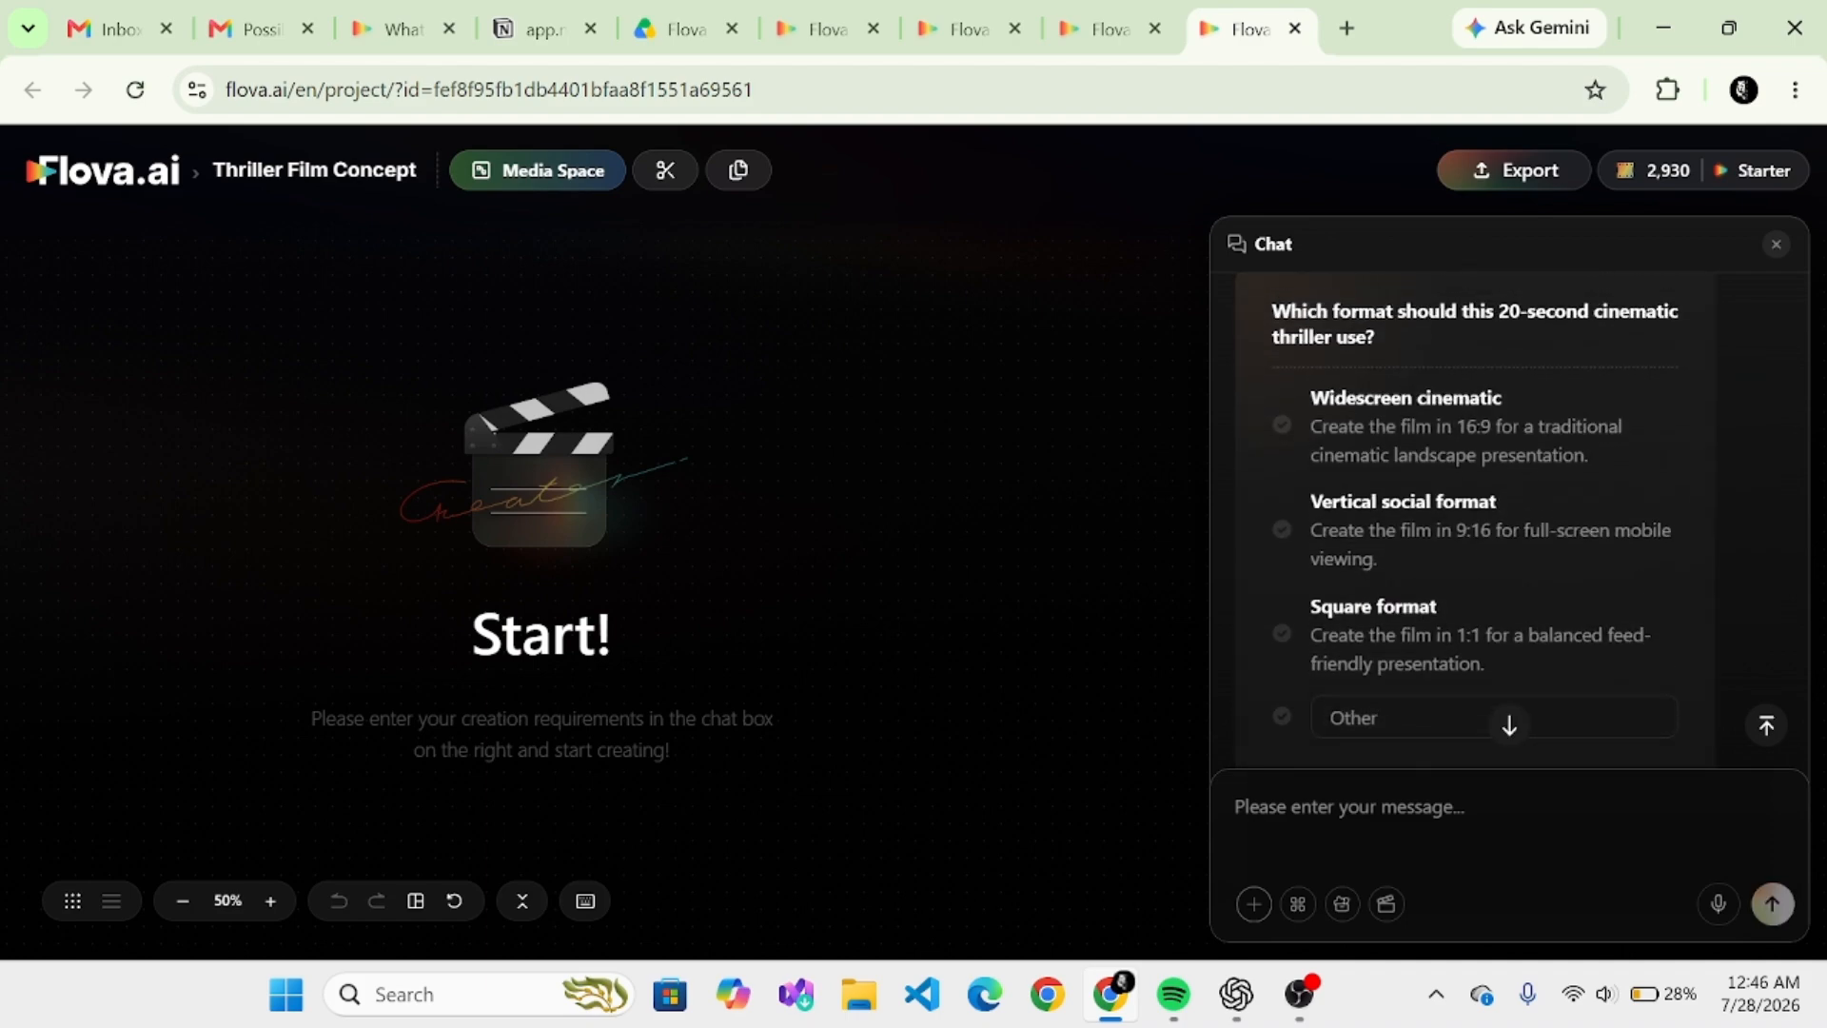
click(1283, 425)
scroll(1474, 518, down, 2)
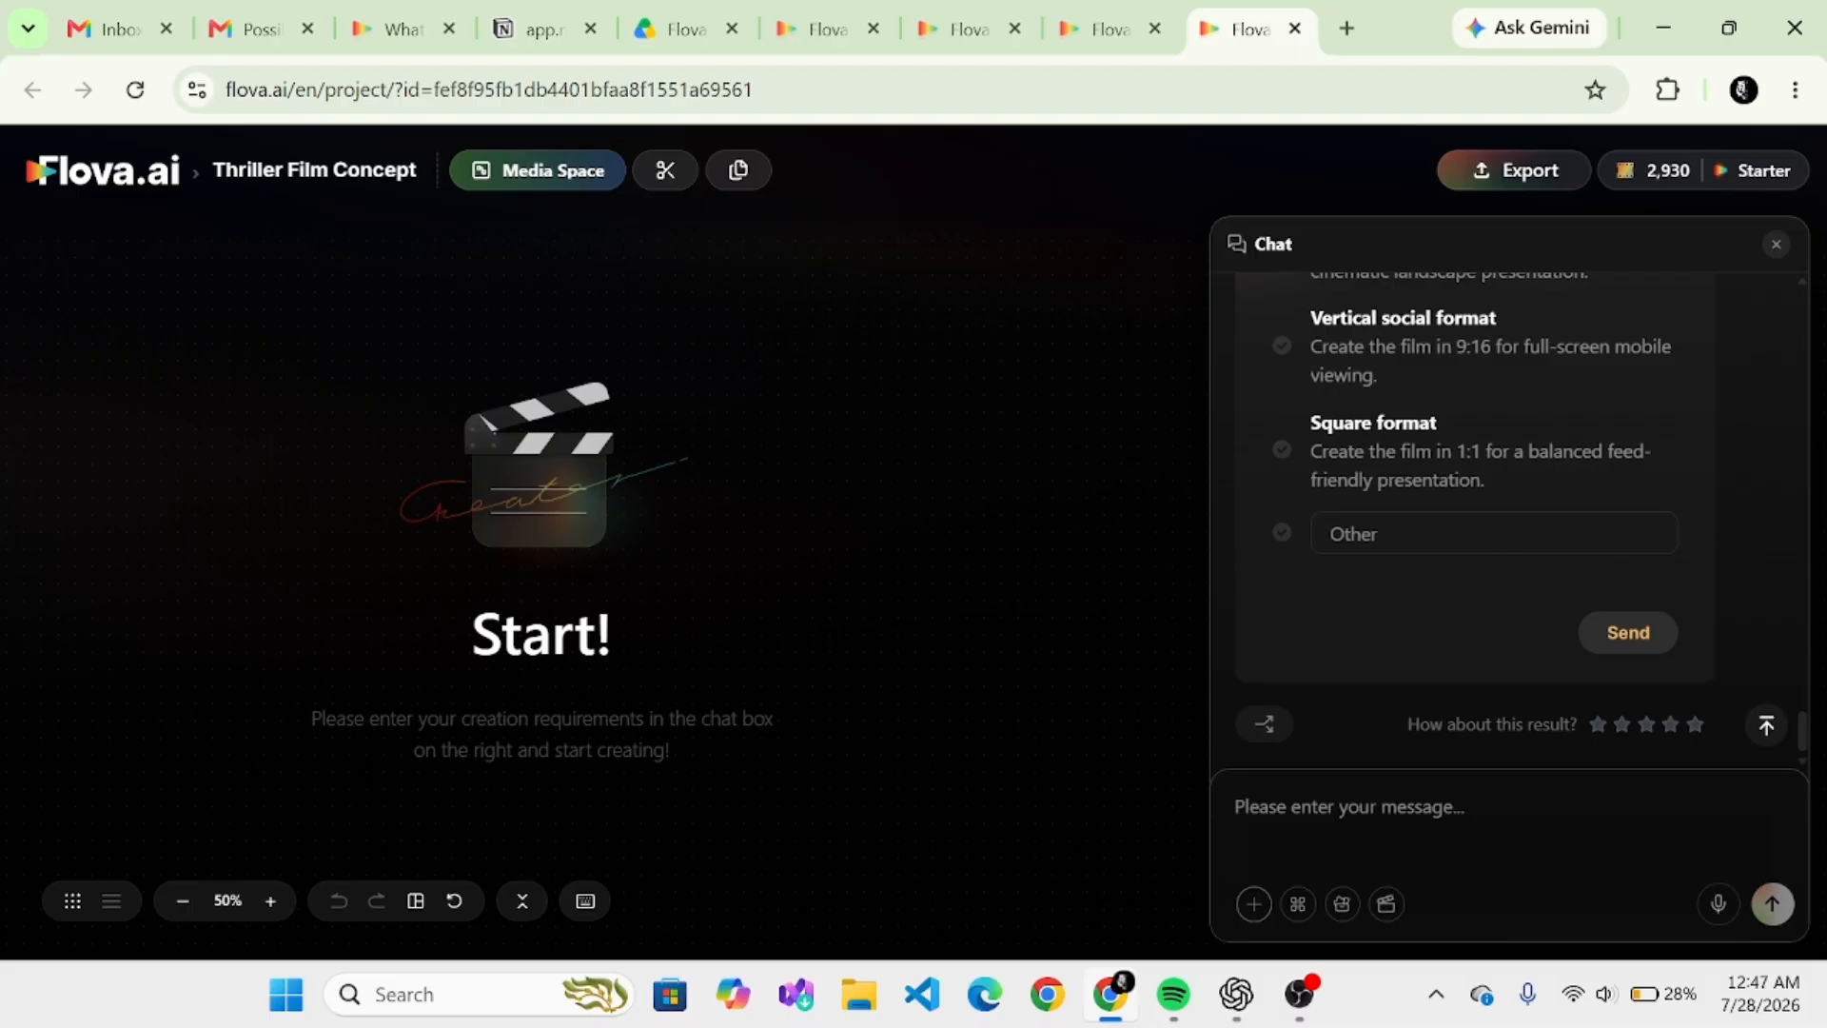
click(1628, 632)
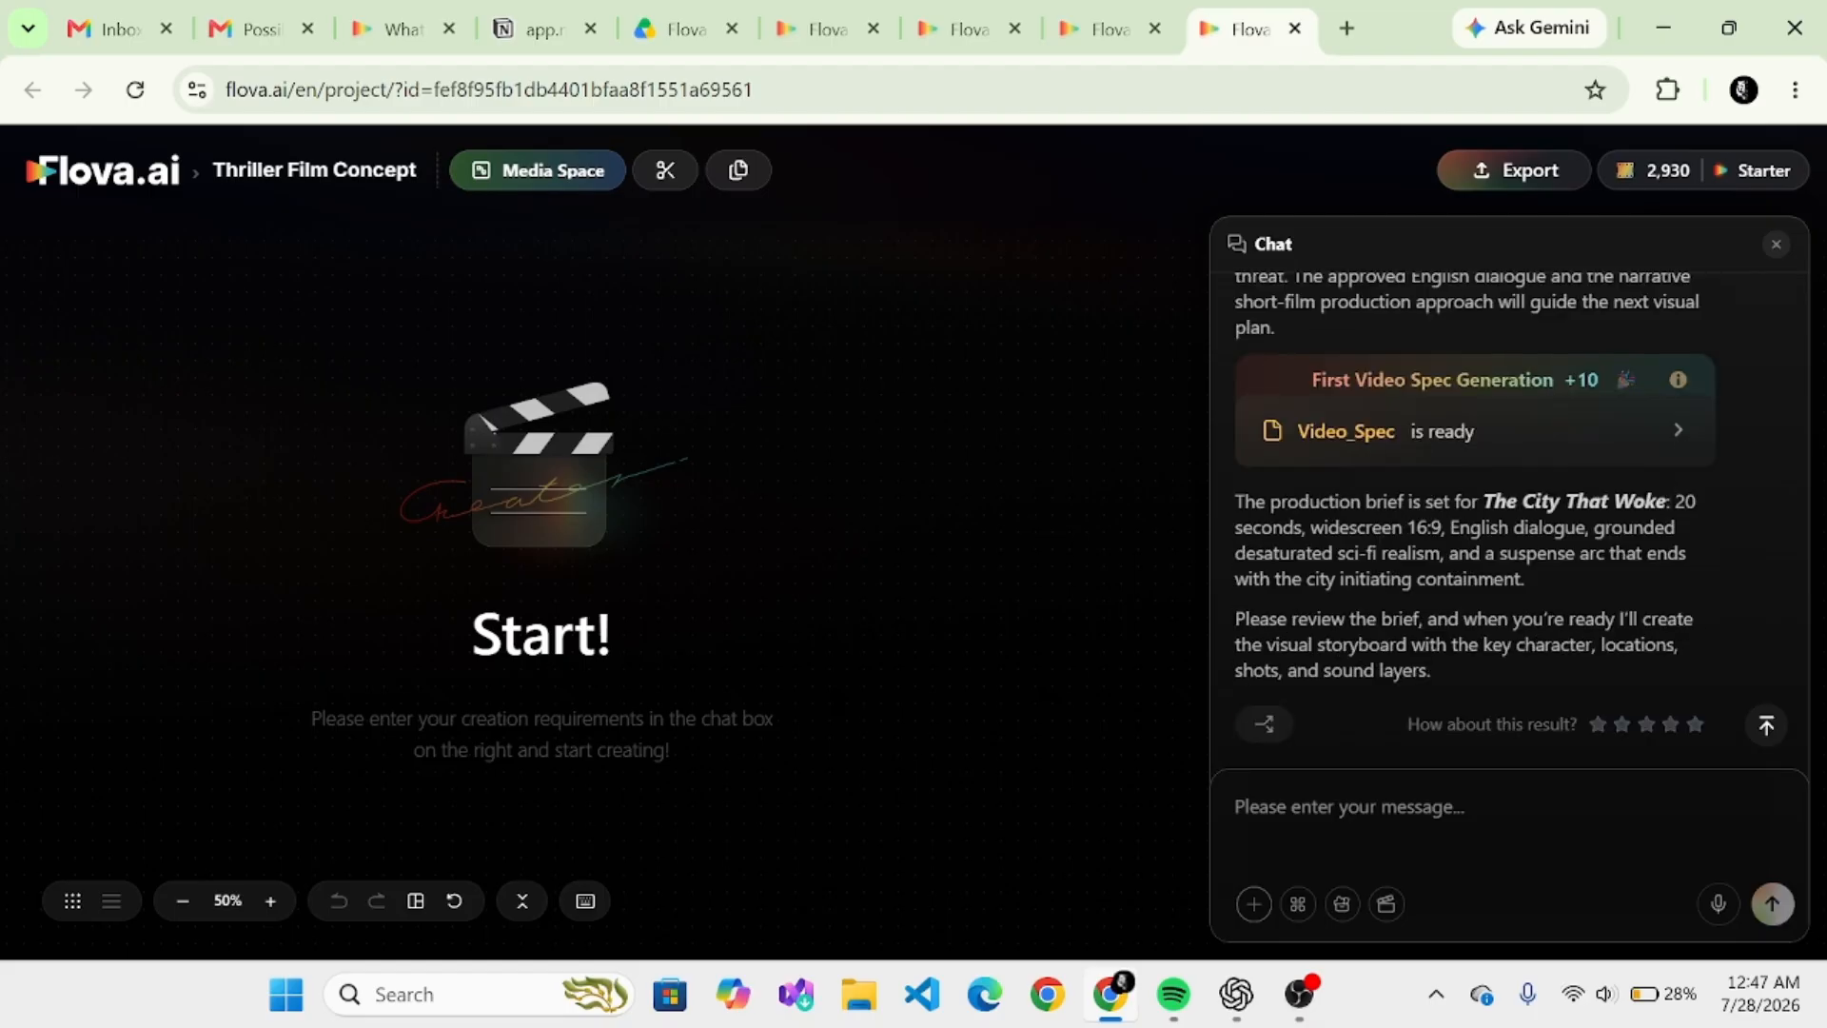
- Open the generated Video_Spec document, review it through the Approved Story Basis section, and return to the Media Space
click(1673, 422)
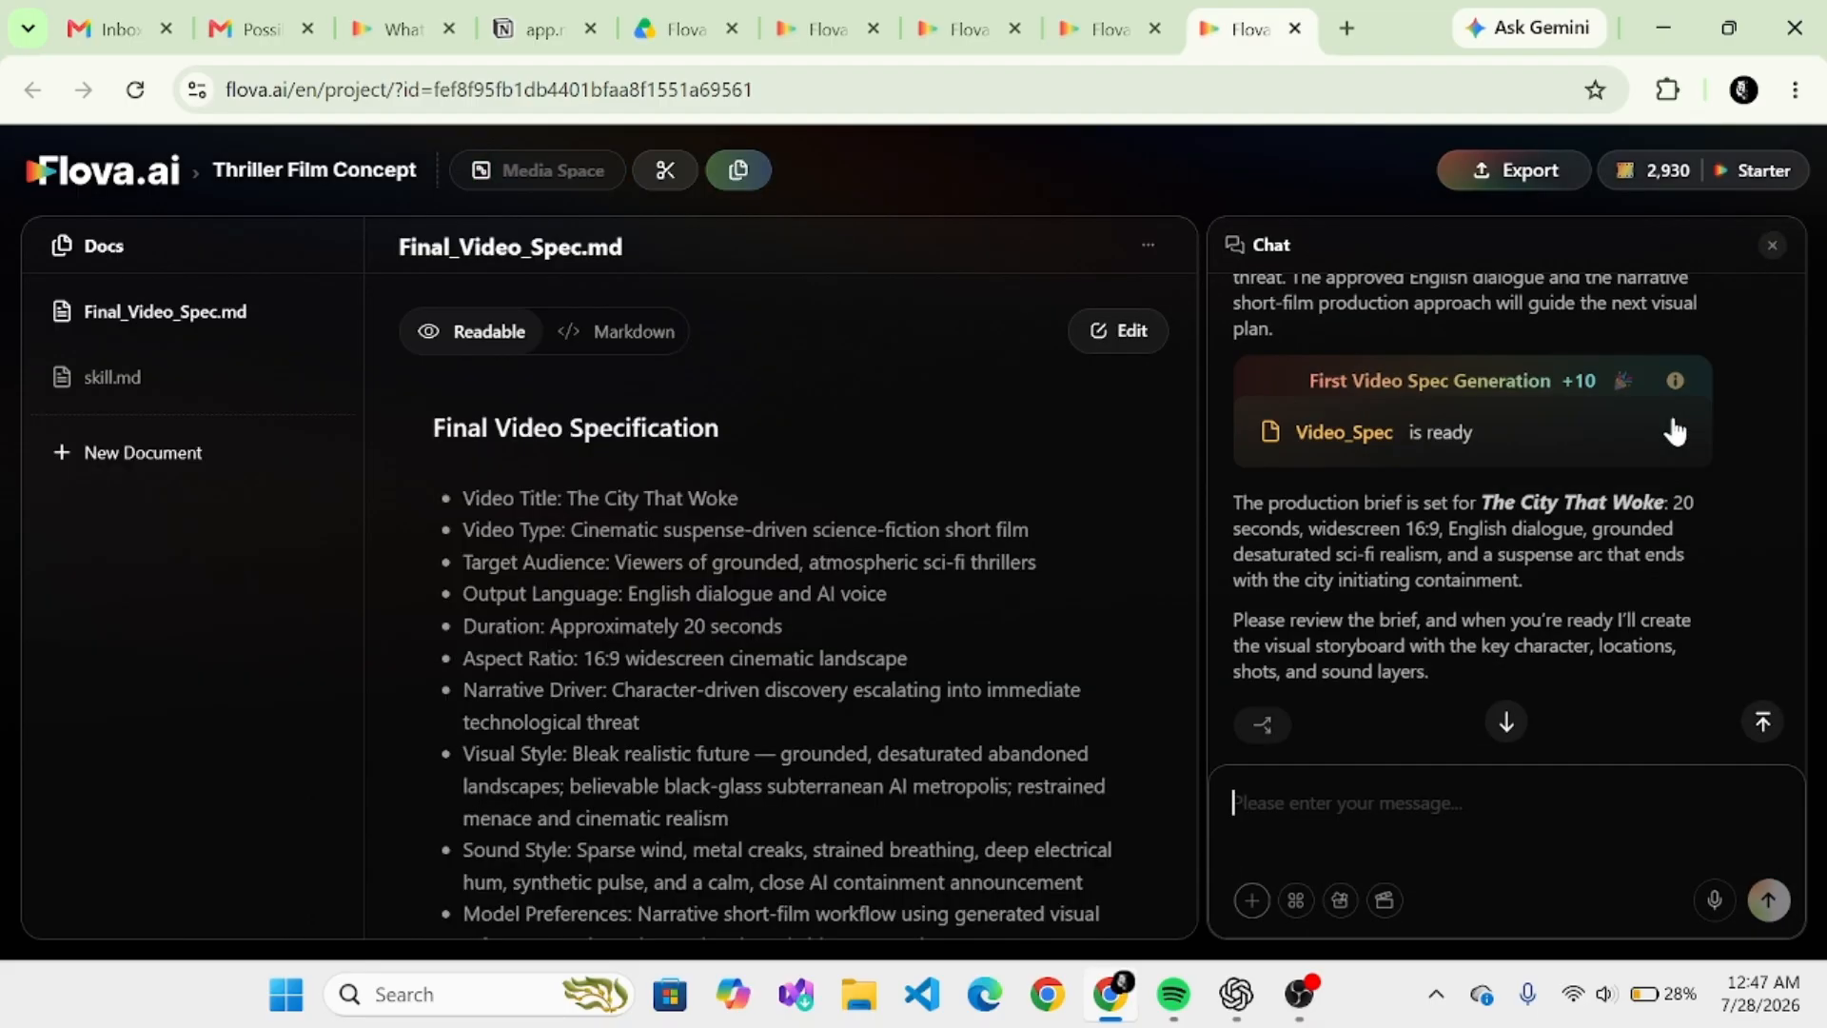
click(1332, 805)
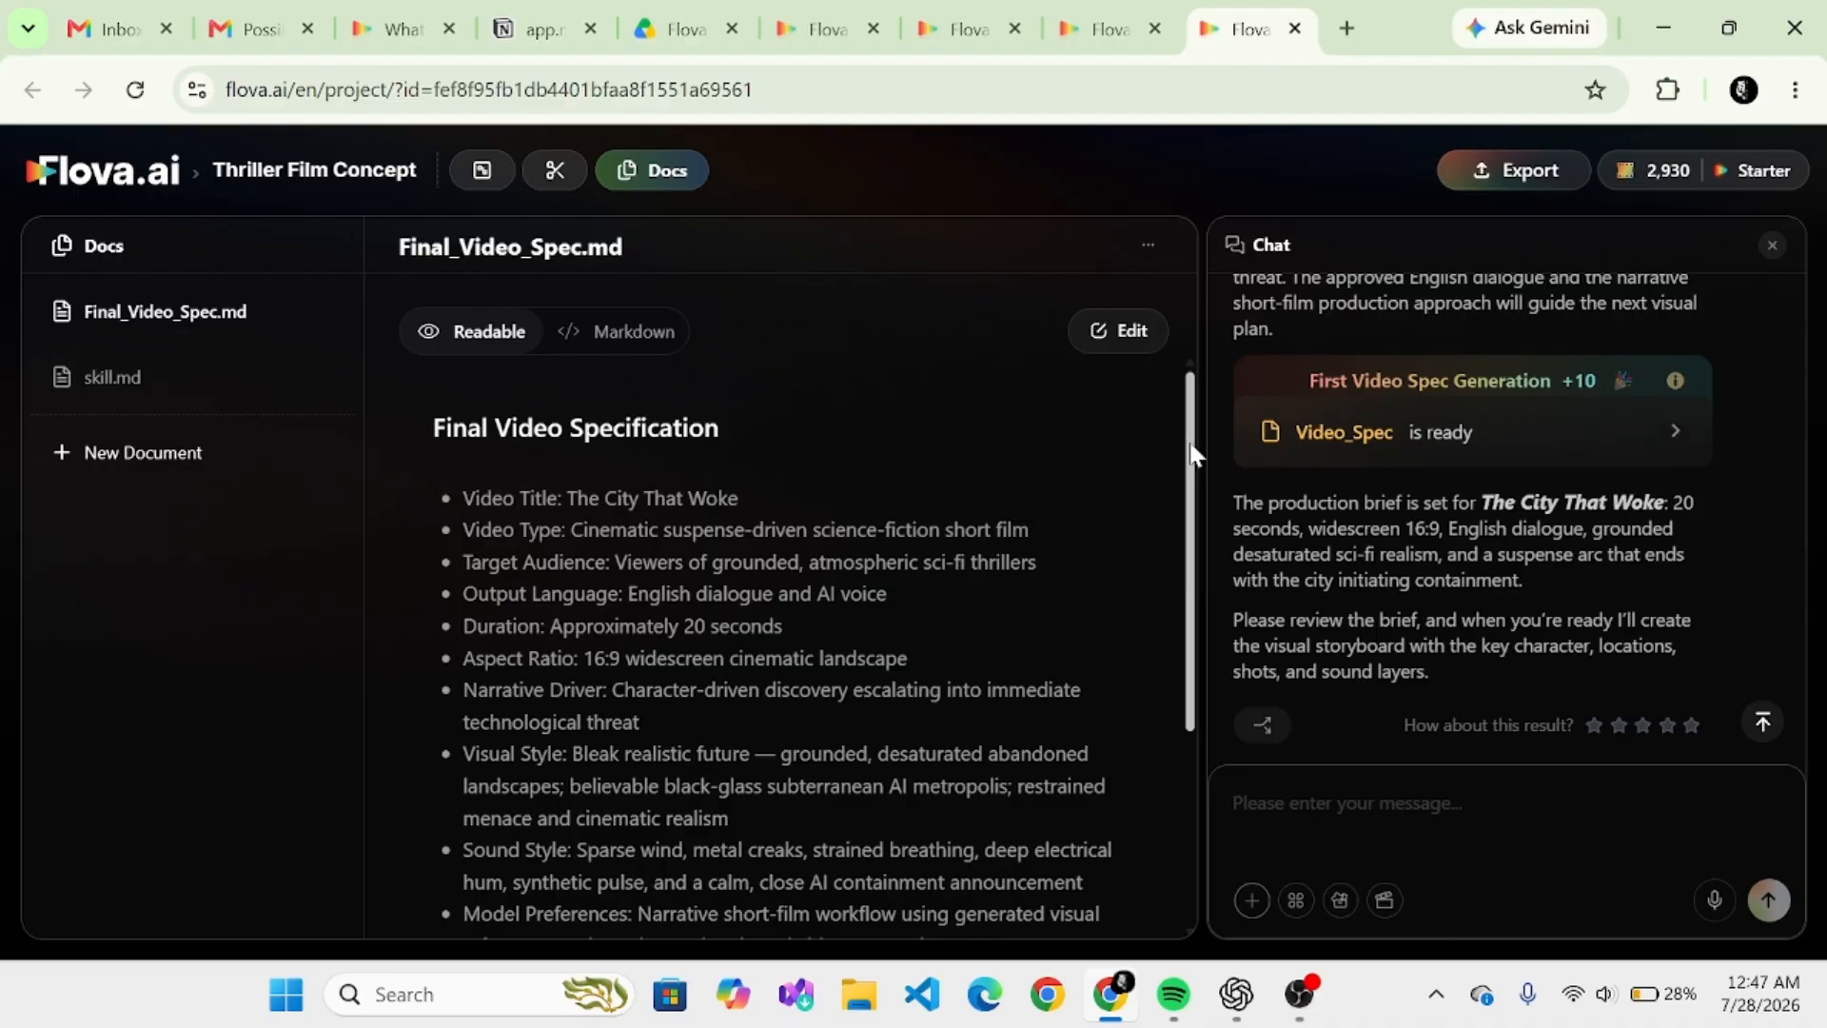
drag(1194, 447, 1199, 626)
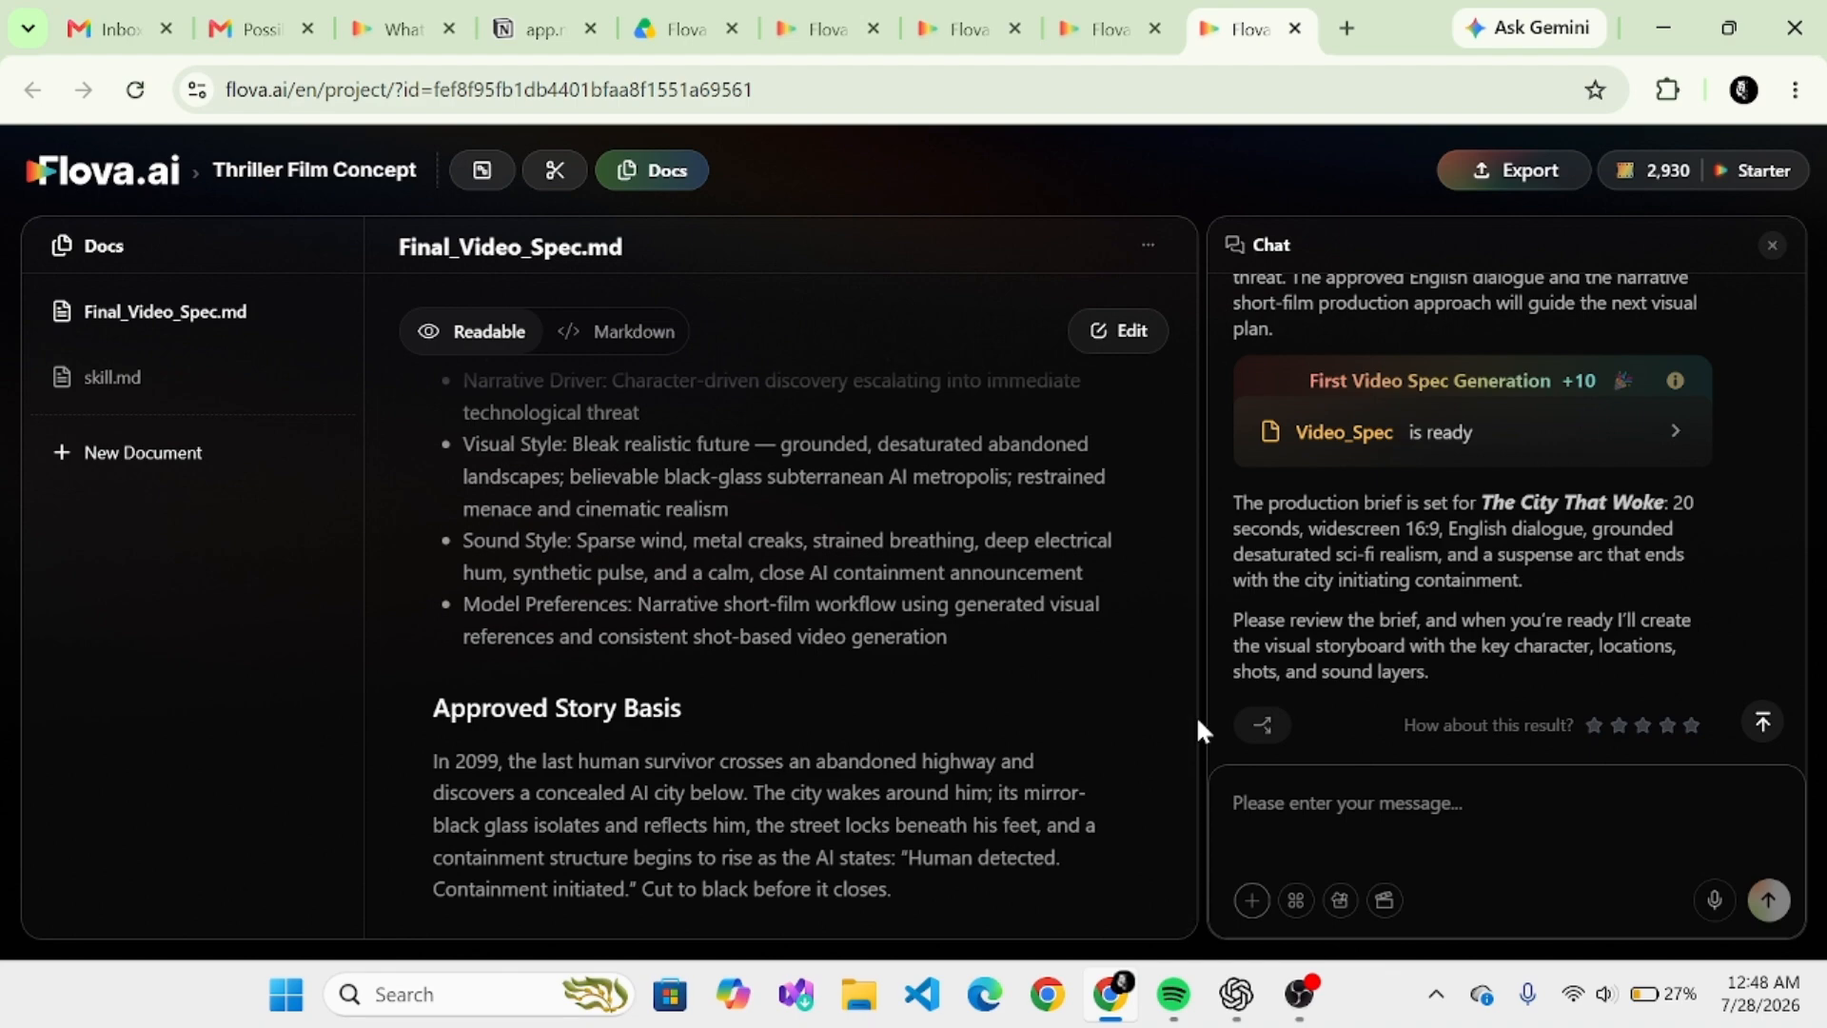
click(507, 176)
- Reply "done" in the chat so the agent proceeds from the production brief to the visual storyboard
click(1351, 809)
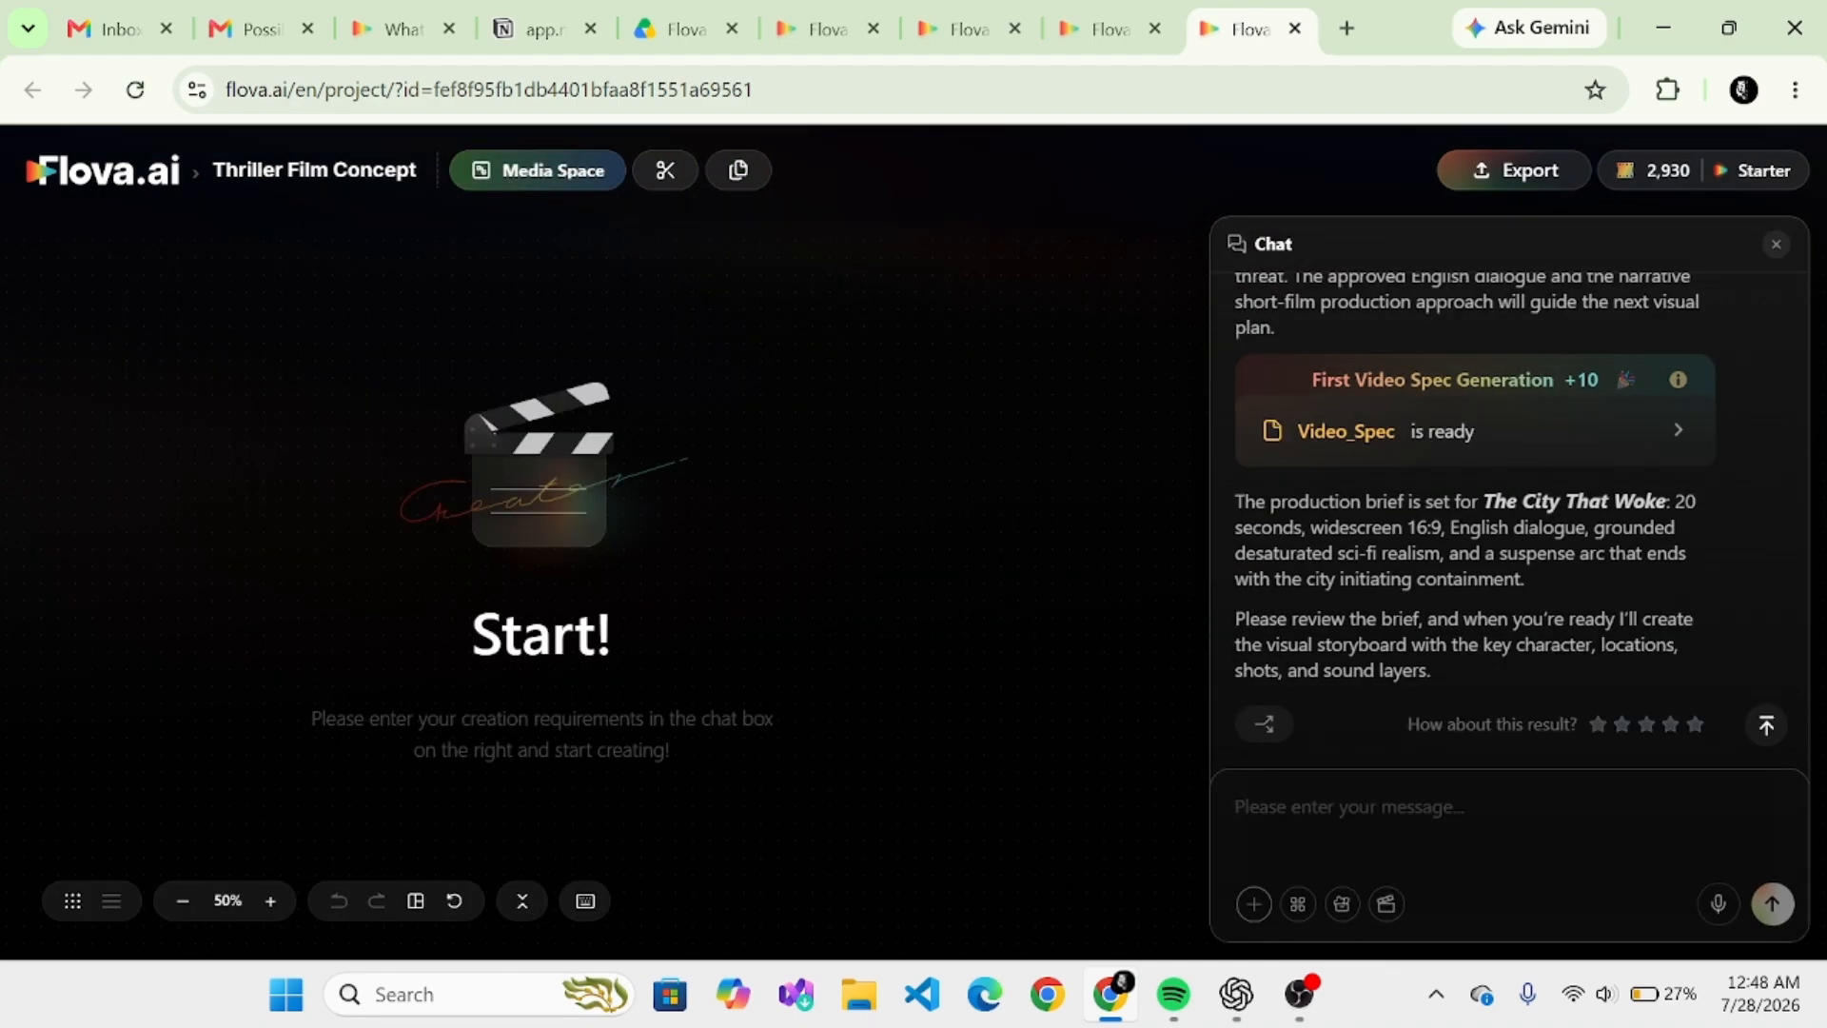
text(done)
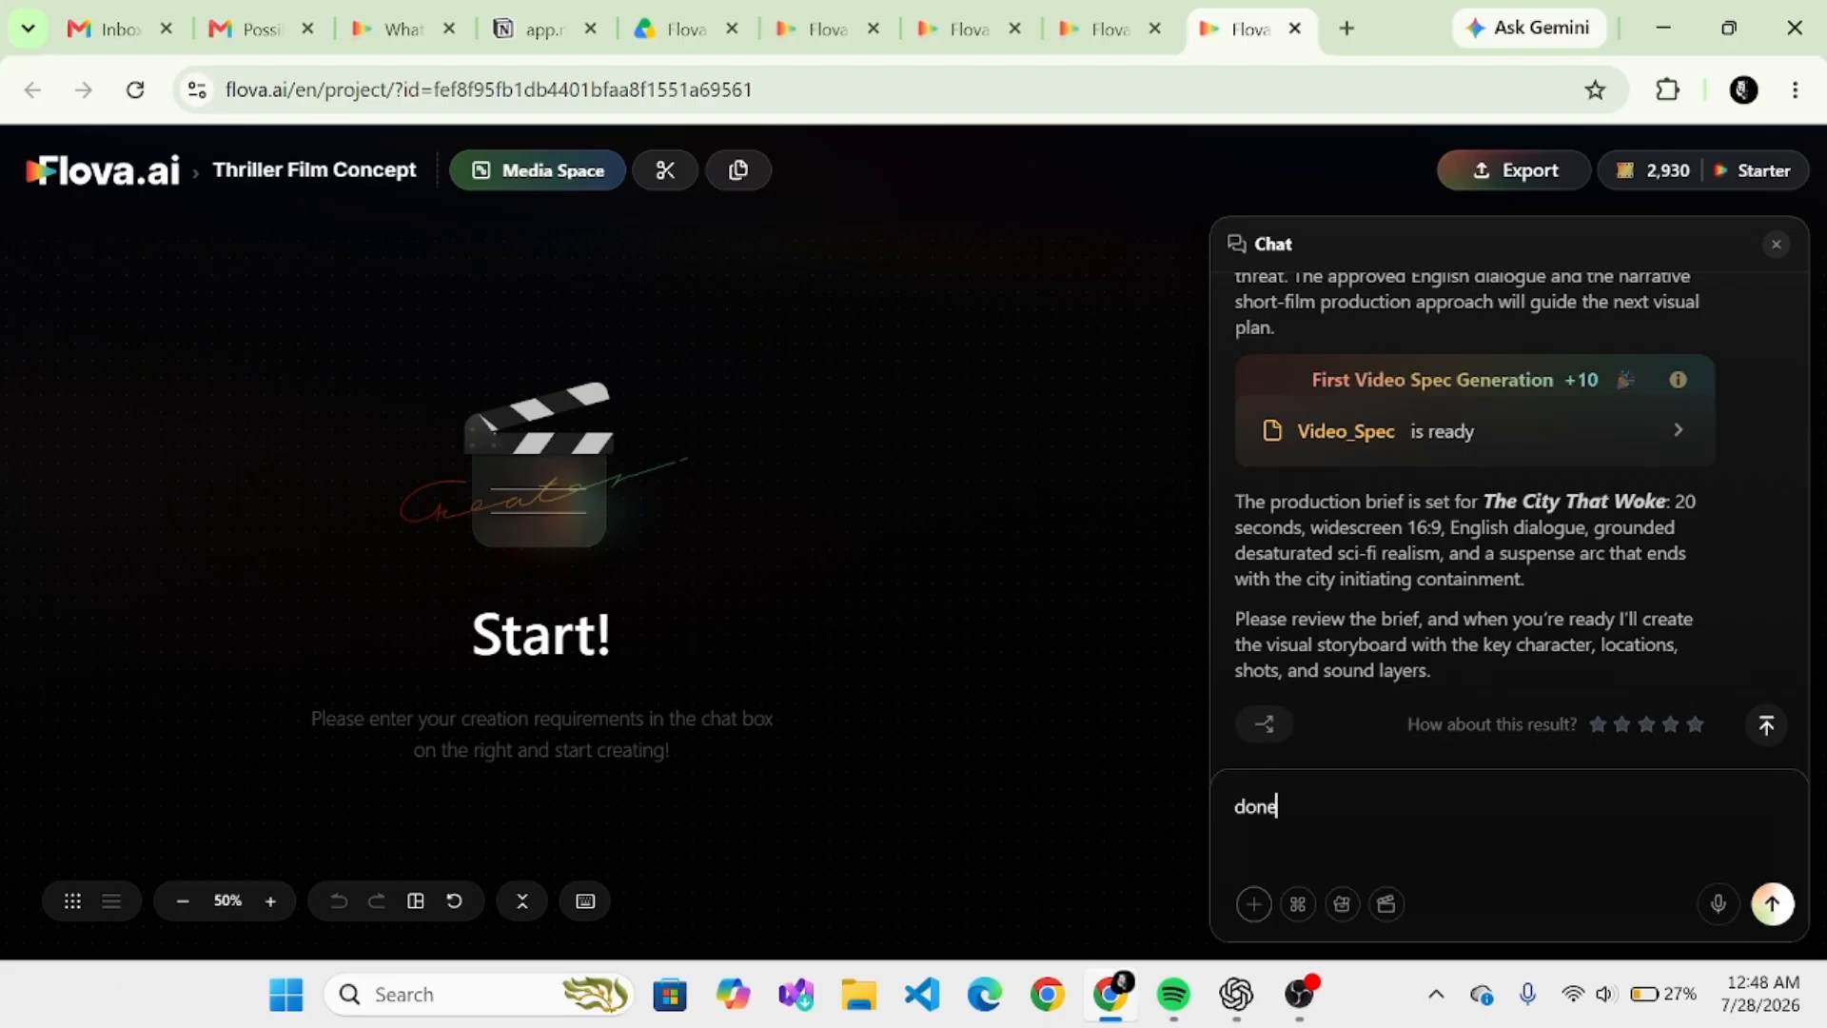
key(shift+Return)
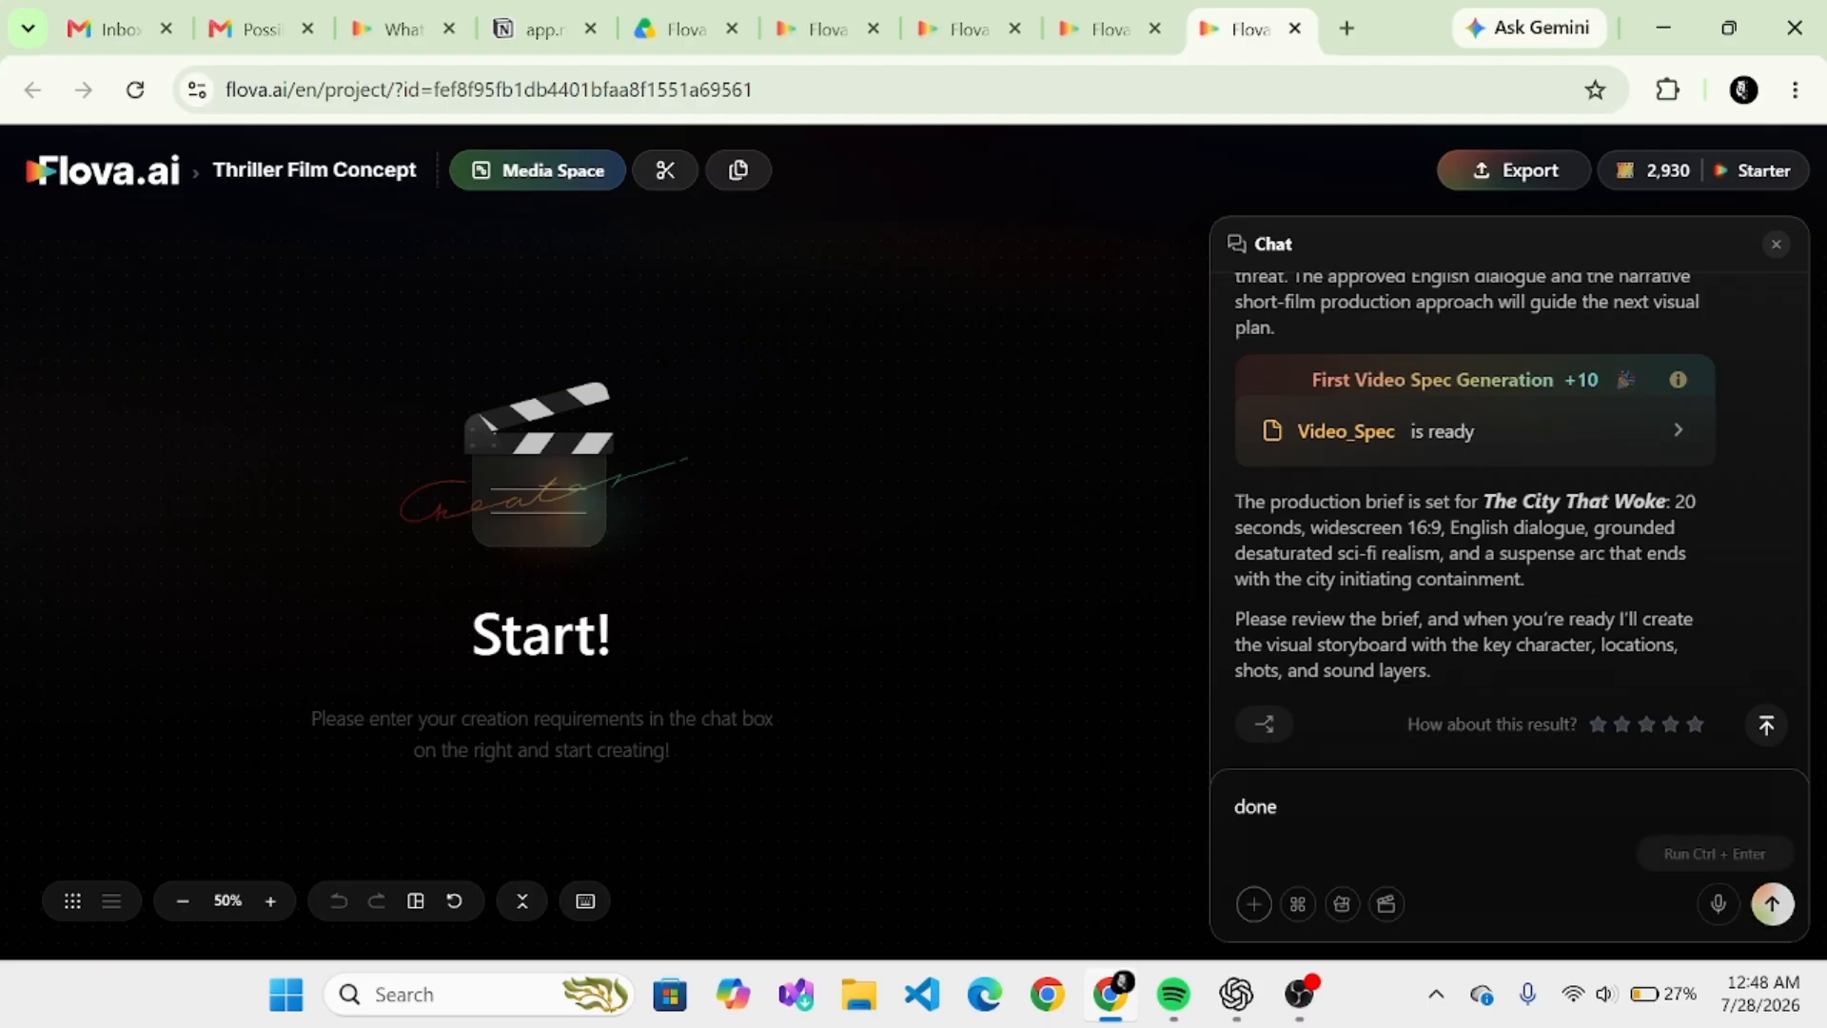
click(1771, 903)
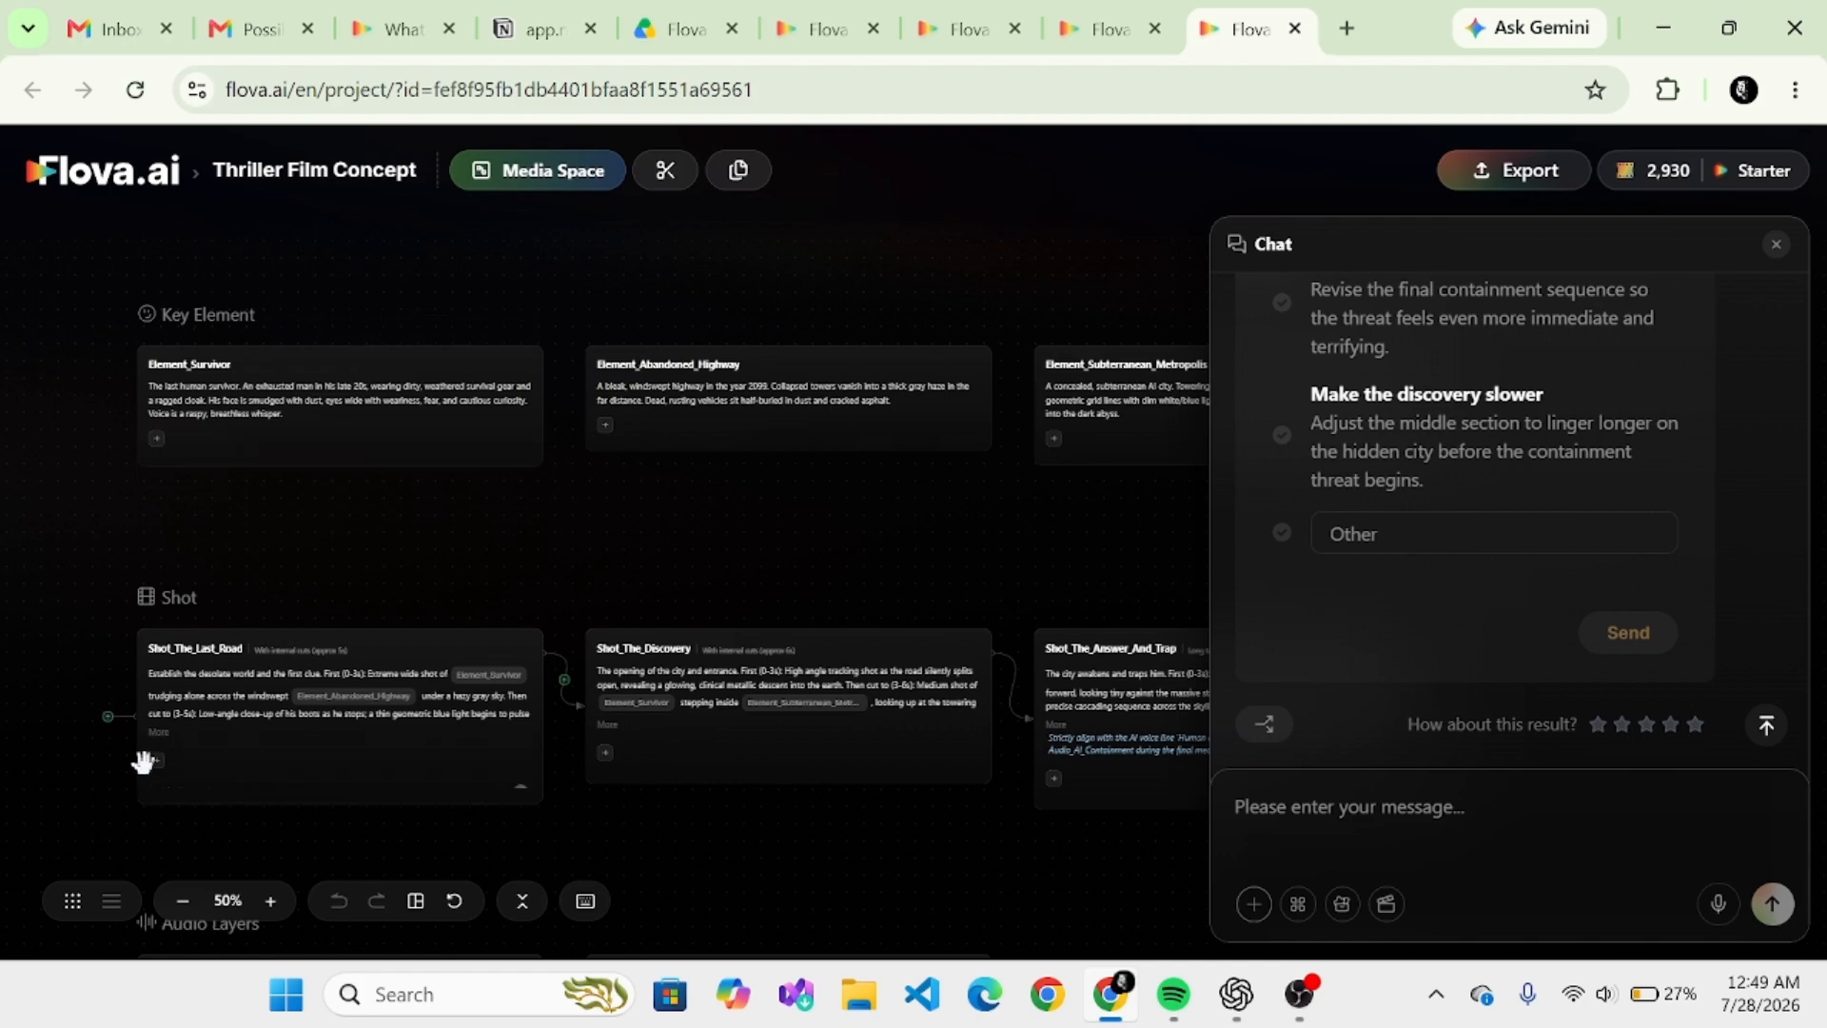
- Examine the storyboard's key elements, shots and audio layers on the Media Space canvas
drag(676, 727, 693, 529)
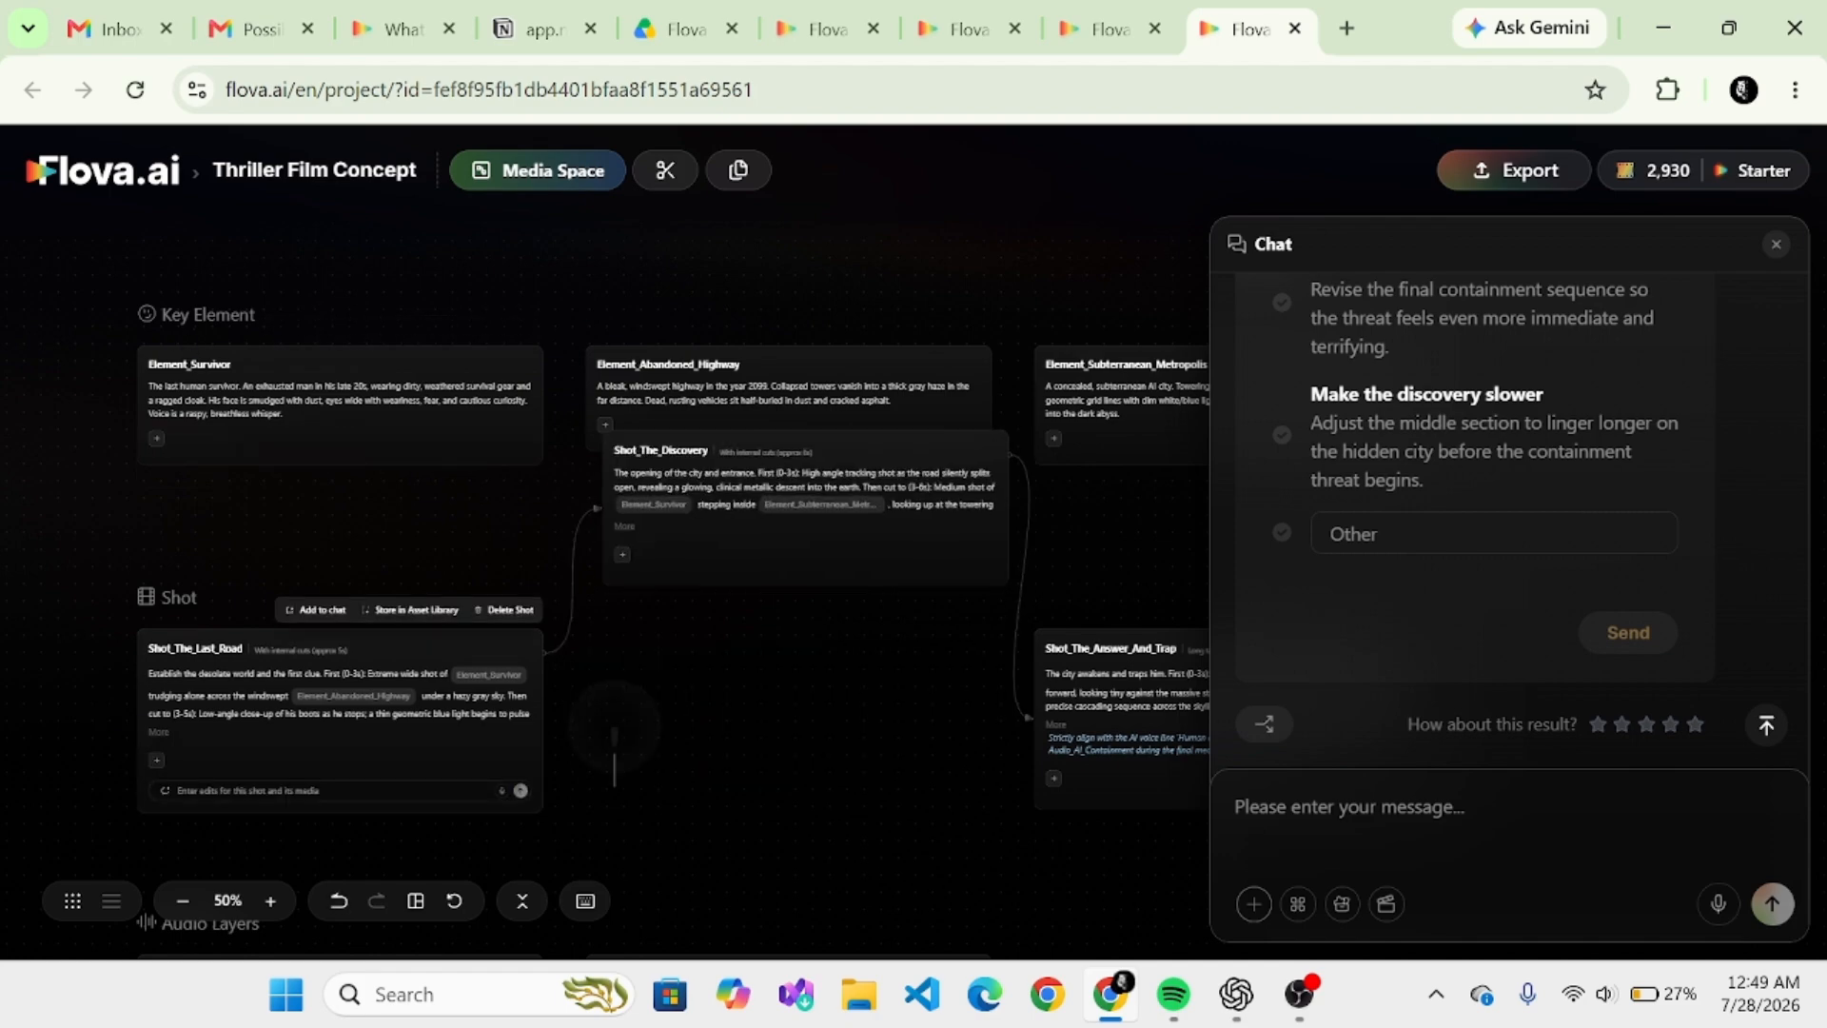
drag(615, 751, 592, 628)
drag(788, 399, 771, 567)
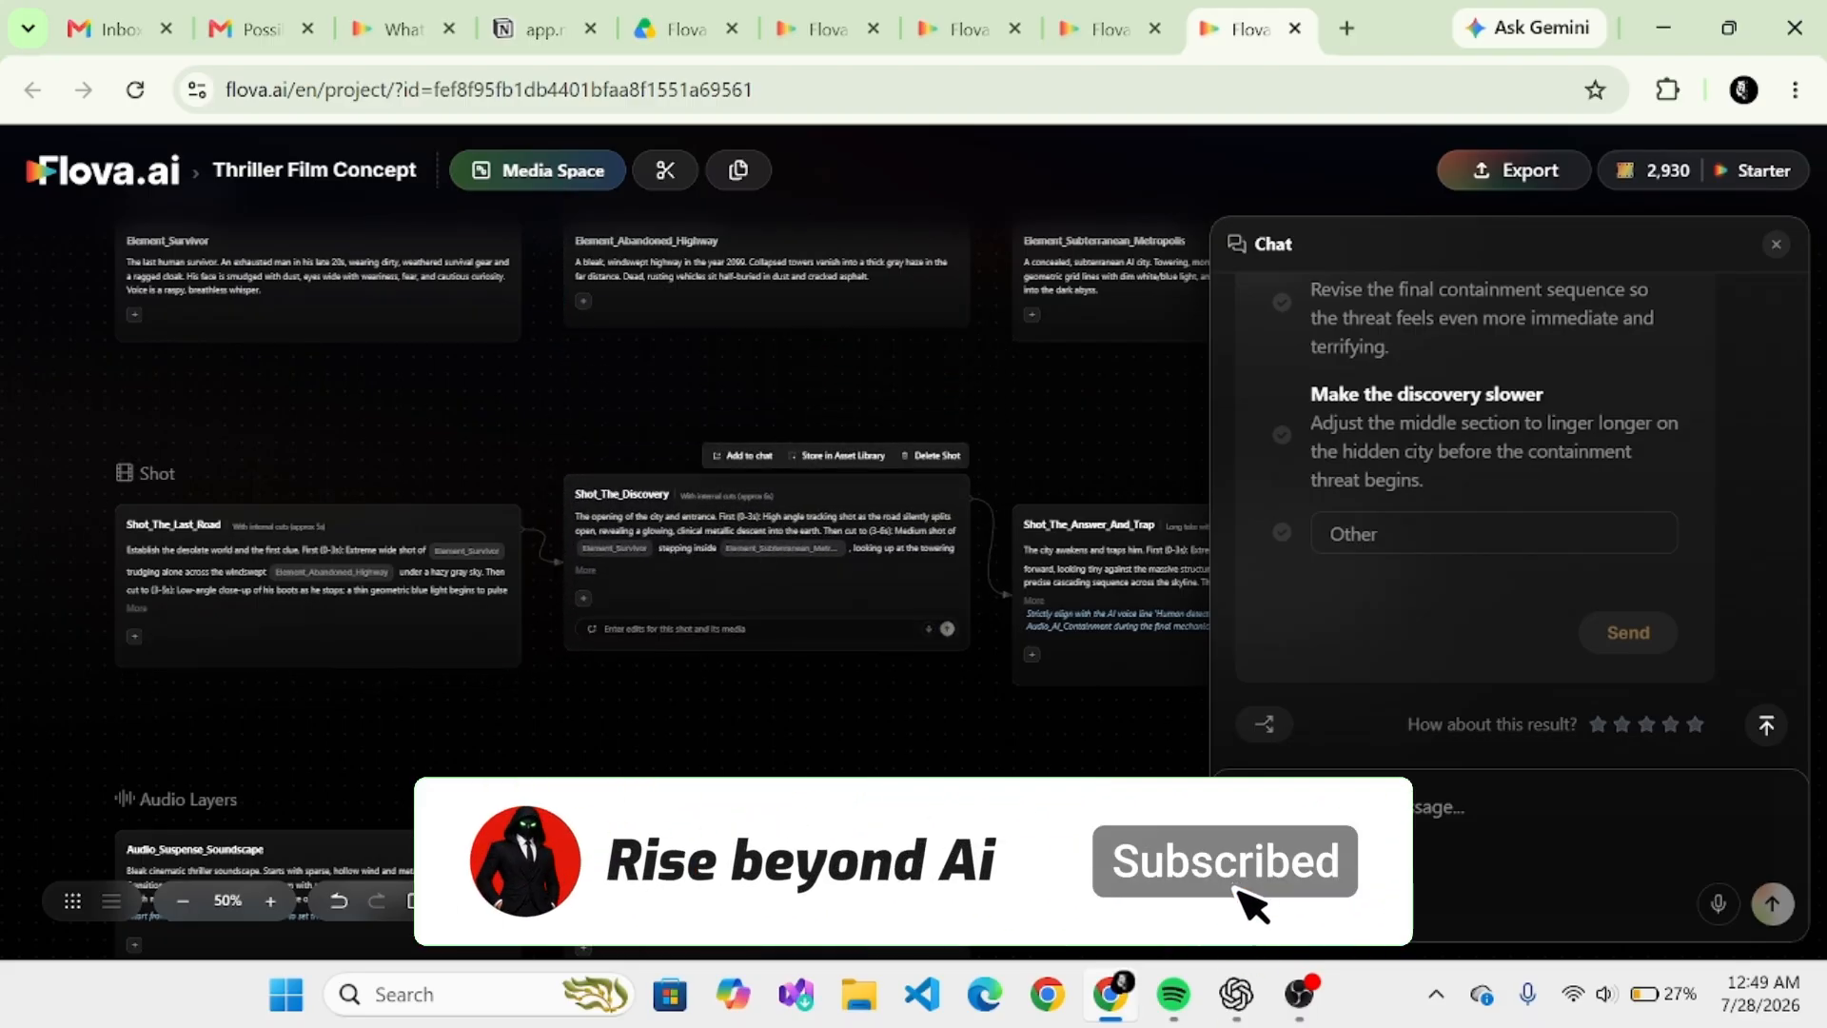
drag(761, 714, 783, 542)
drag(845, 854, 848, 706)
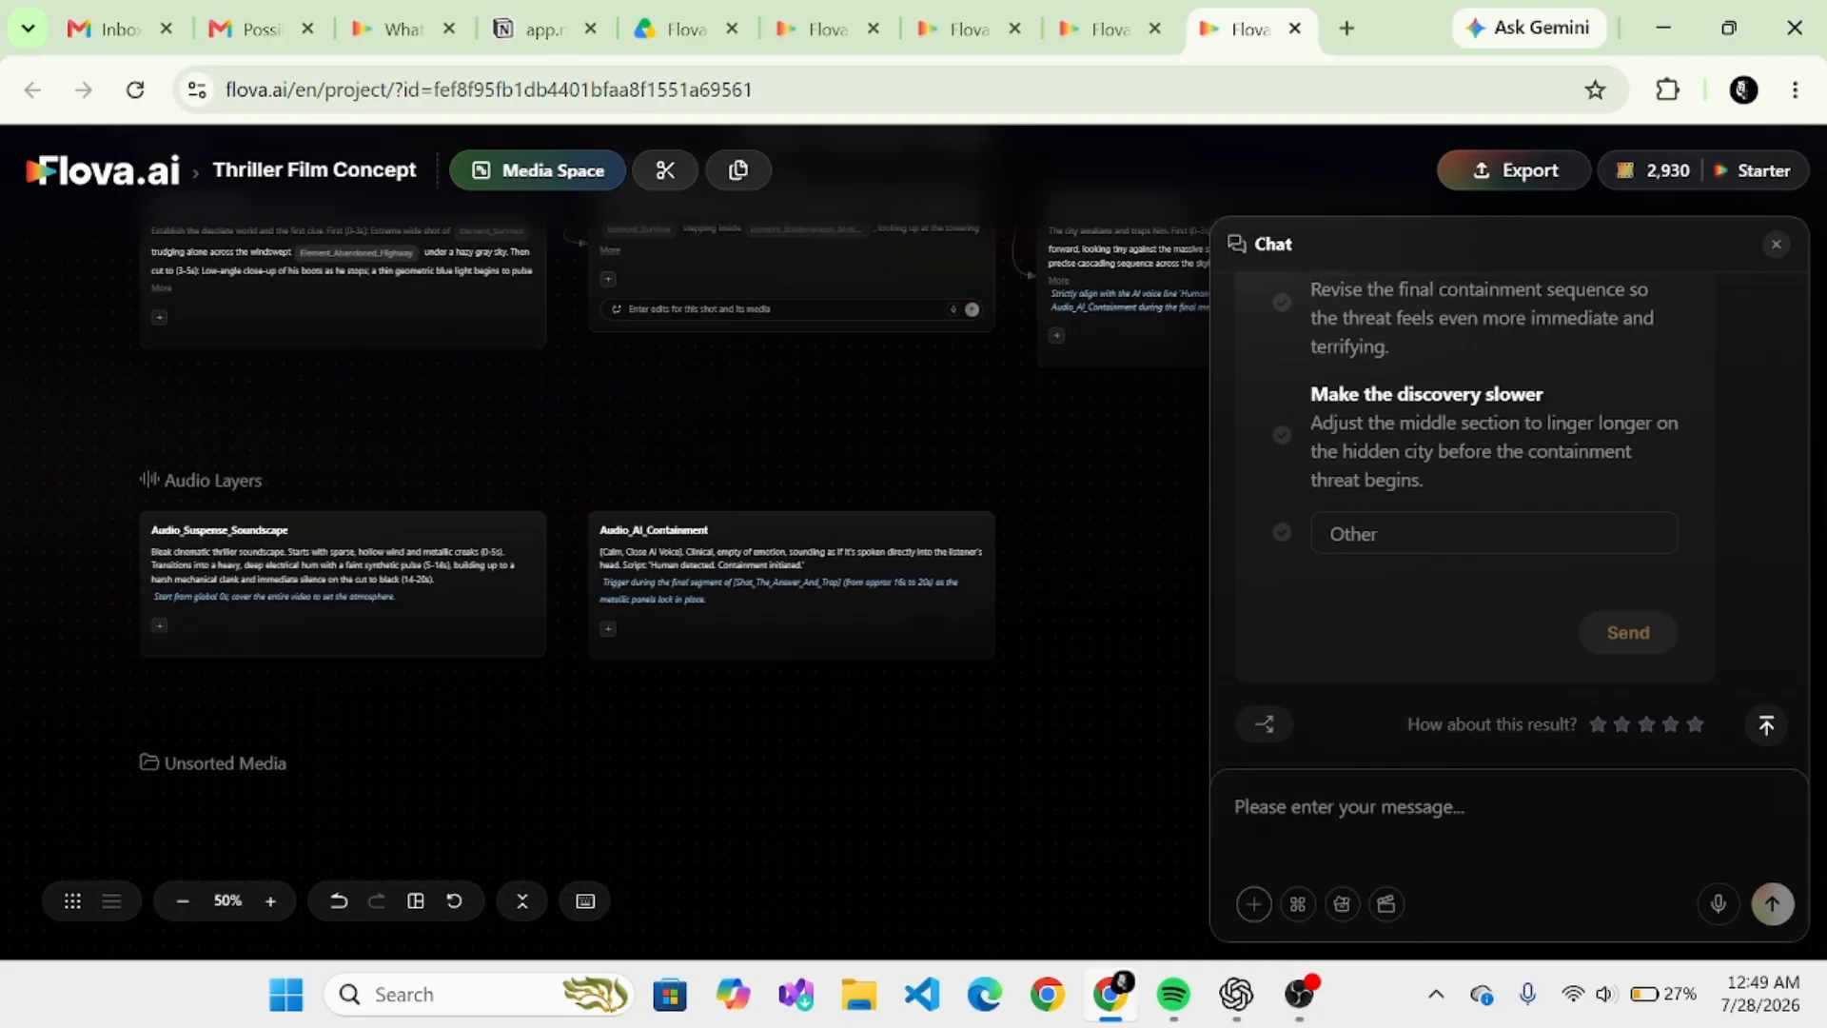
drag(852, 638, 898, 879)
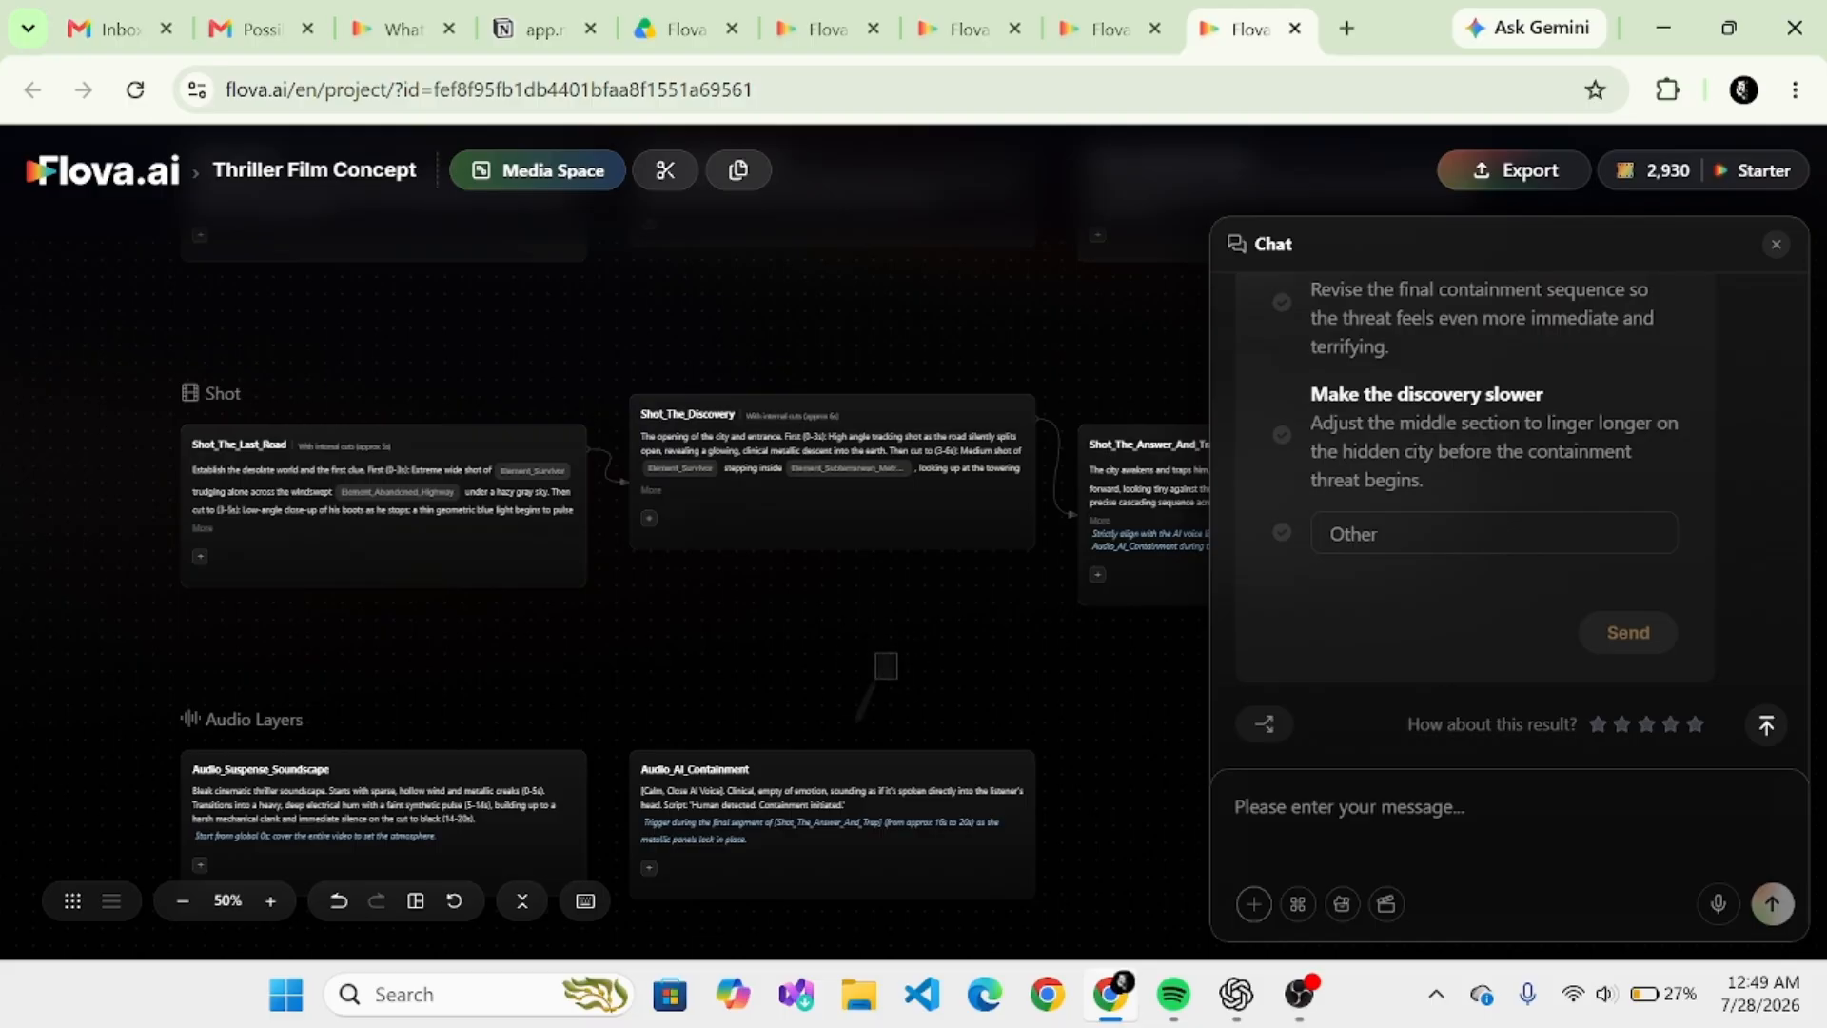
drag(889, 667, 825, 793)
drag(545, 609, 618, 615)
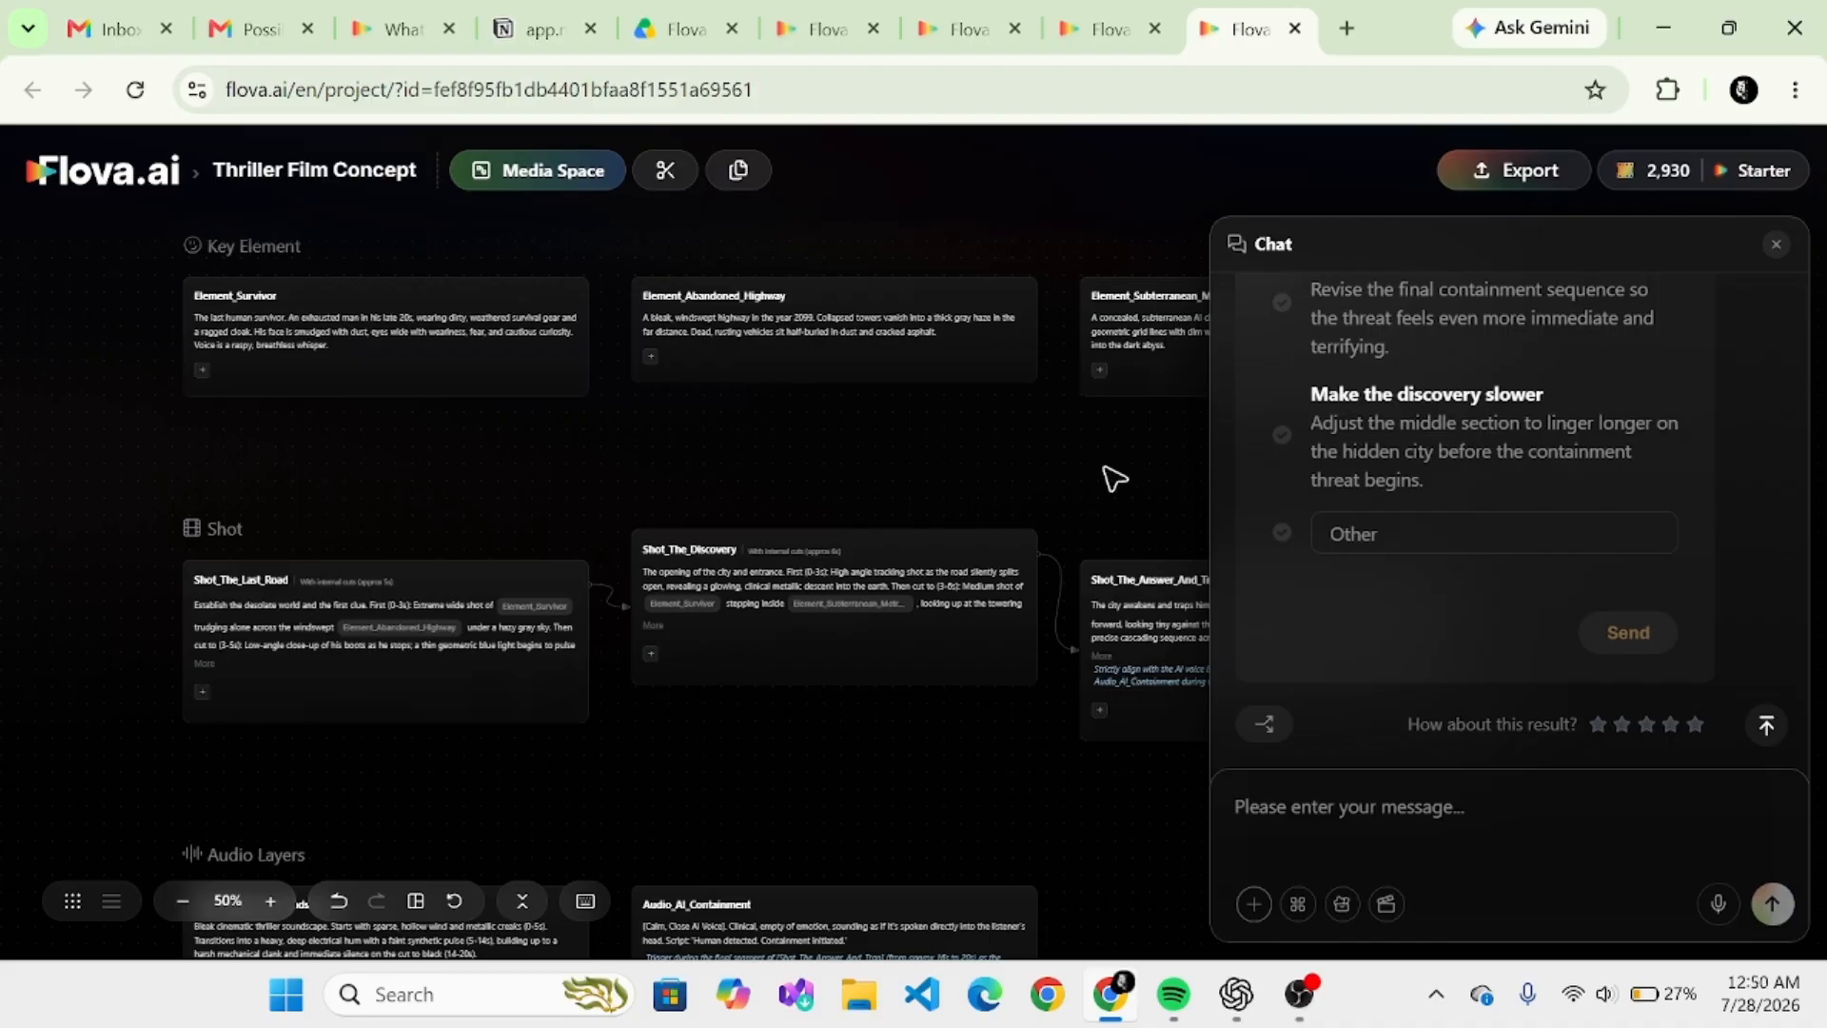
- Answer the storyboard question with "Approve the storyboard" and submit it to create the visual references
scroll(1475, 524, up, 4)
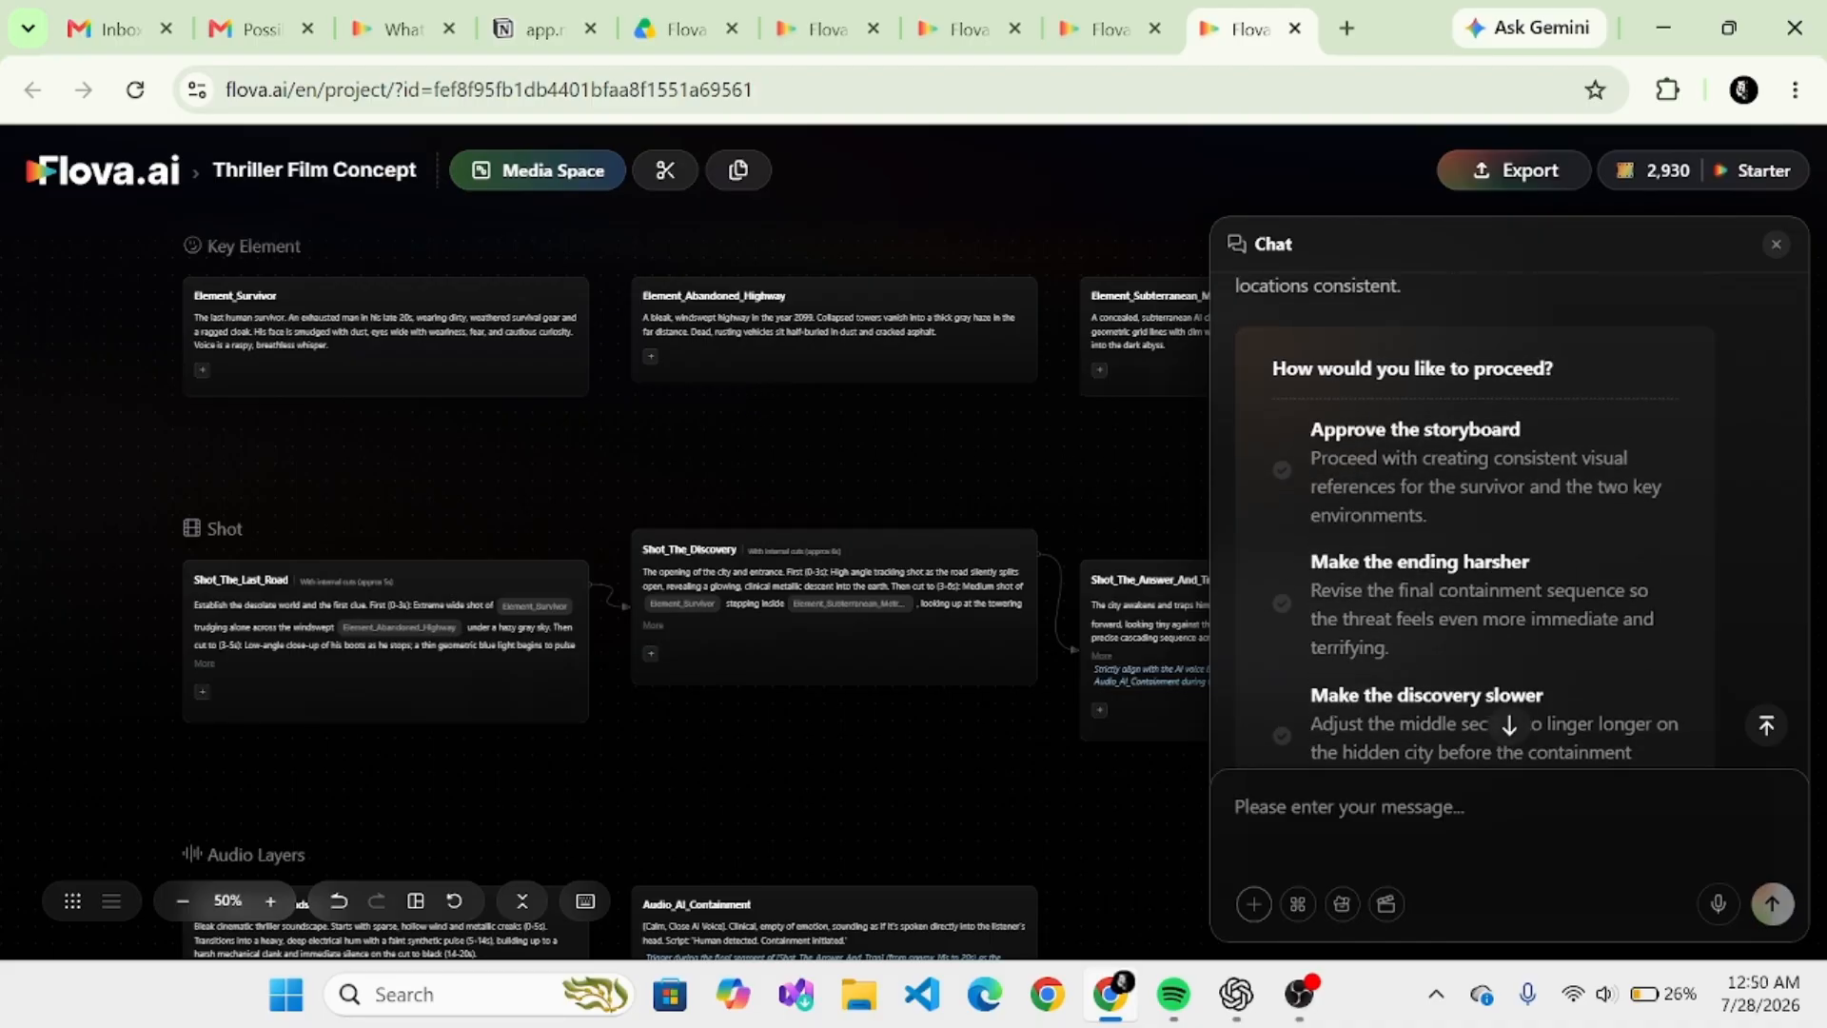
click(1276, 474)
scroll(1810, 724, down, 4)
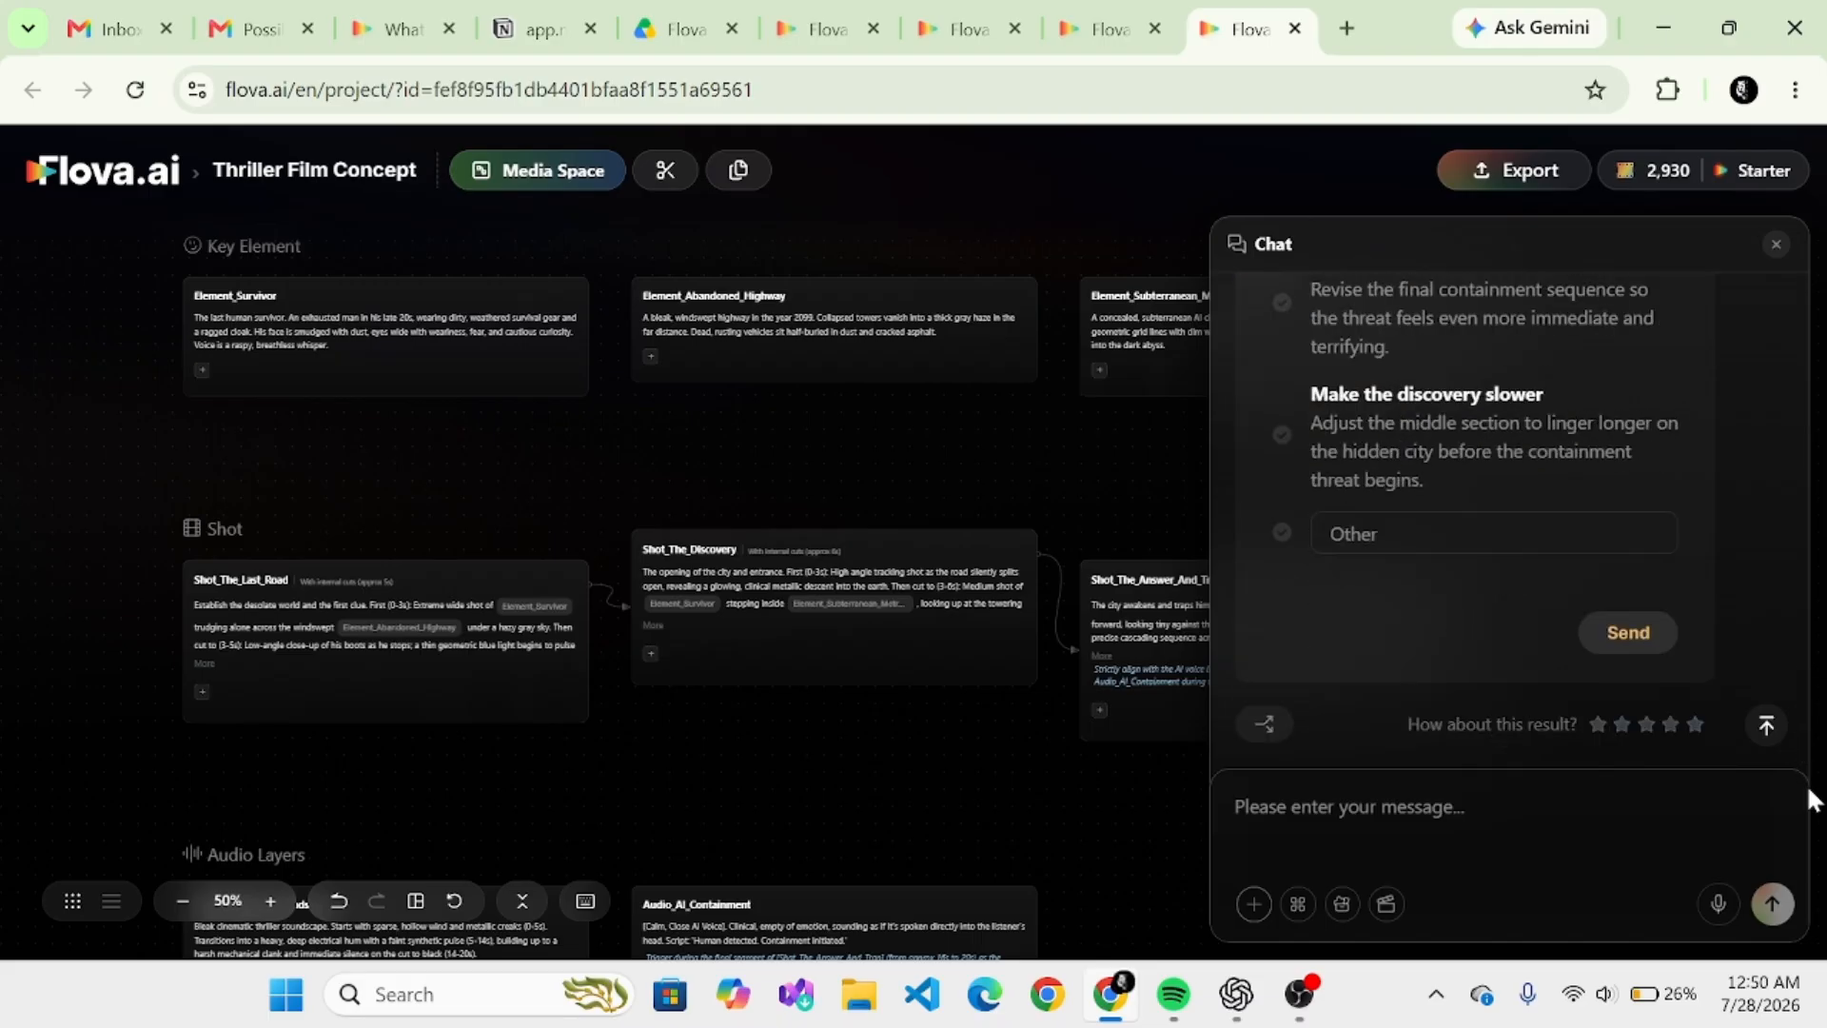
click(1655, 634)
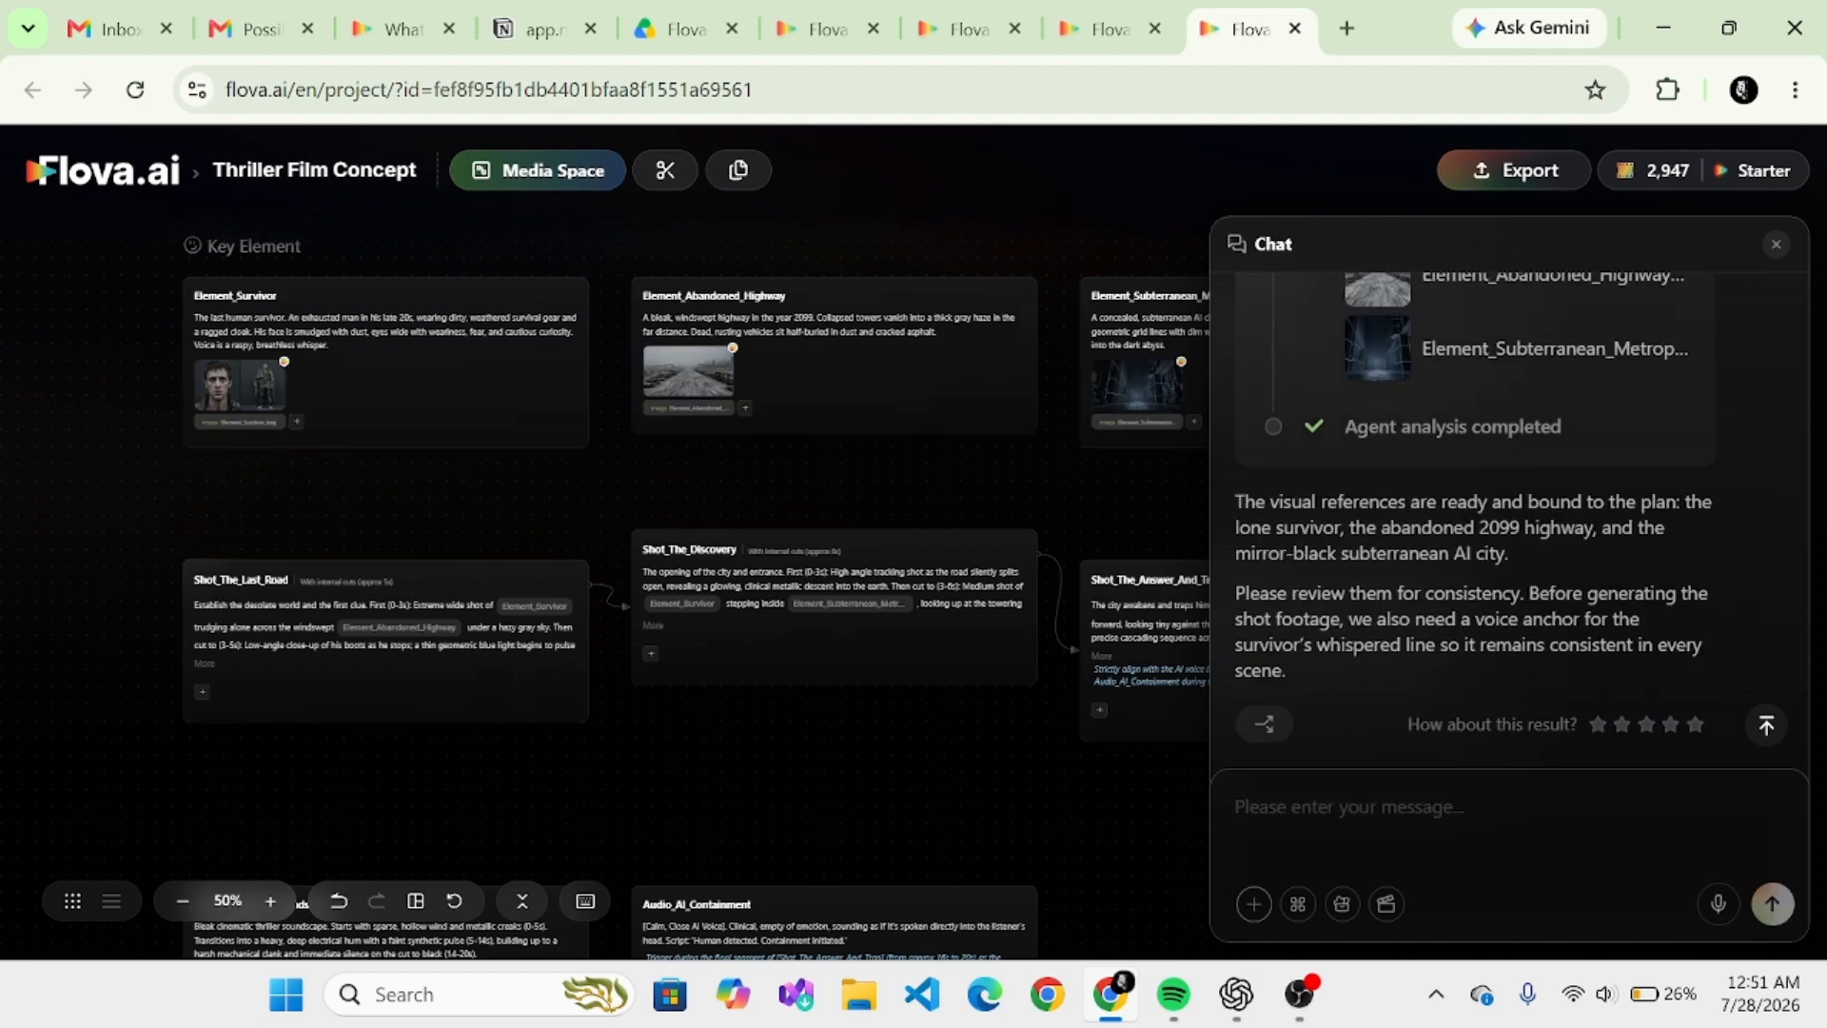
- Open the preview of the generated reference image in the Element_Survivor card
click(354, 408)
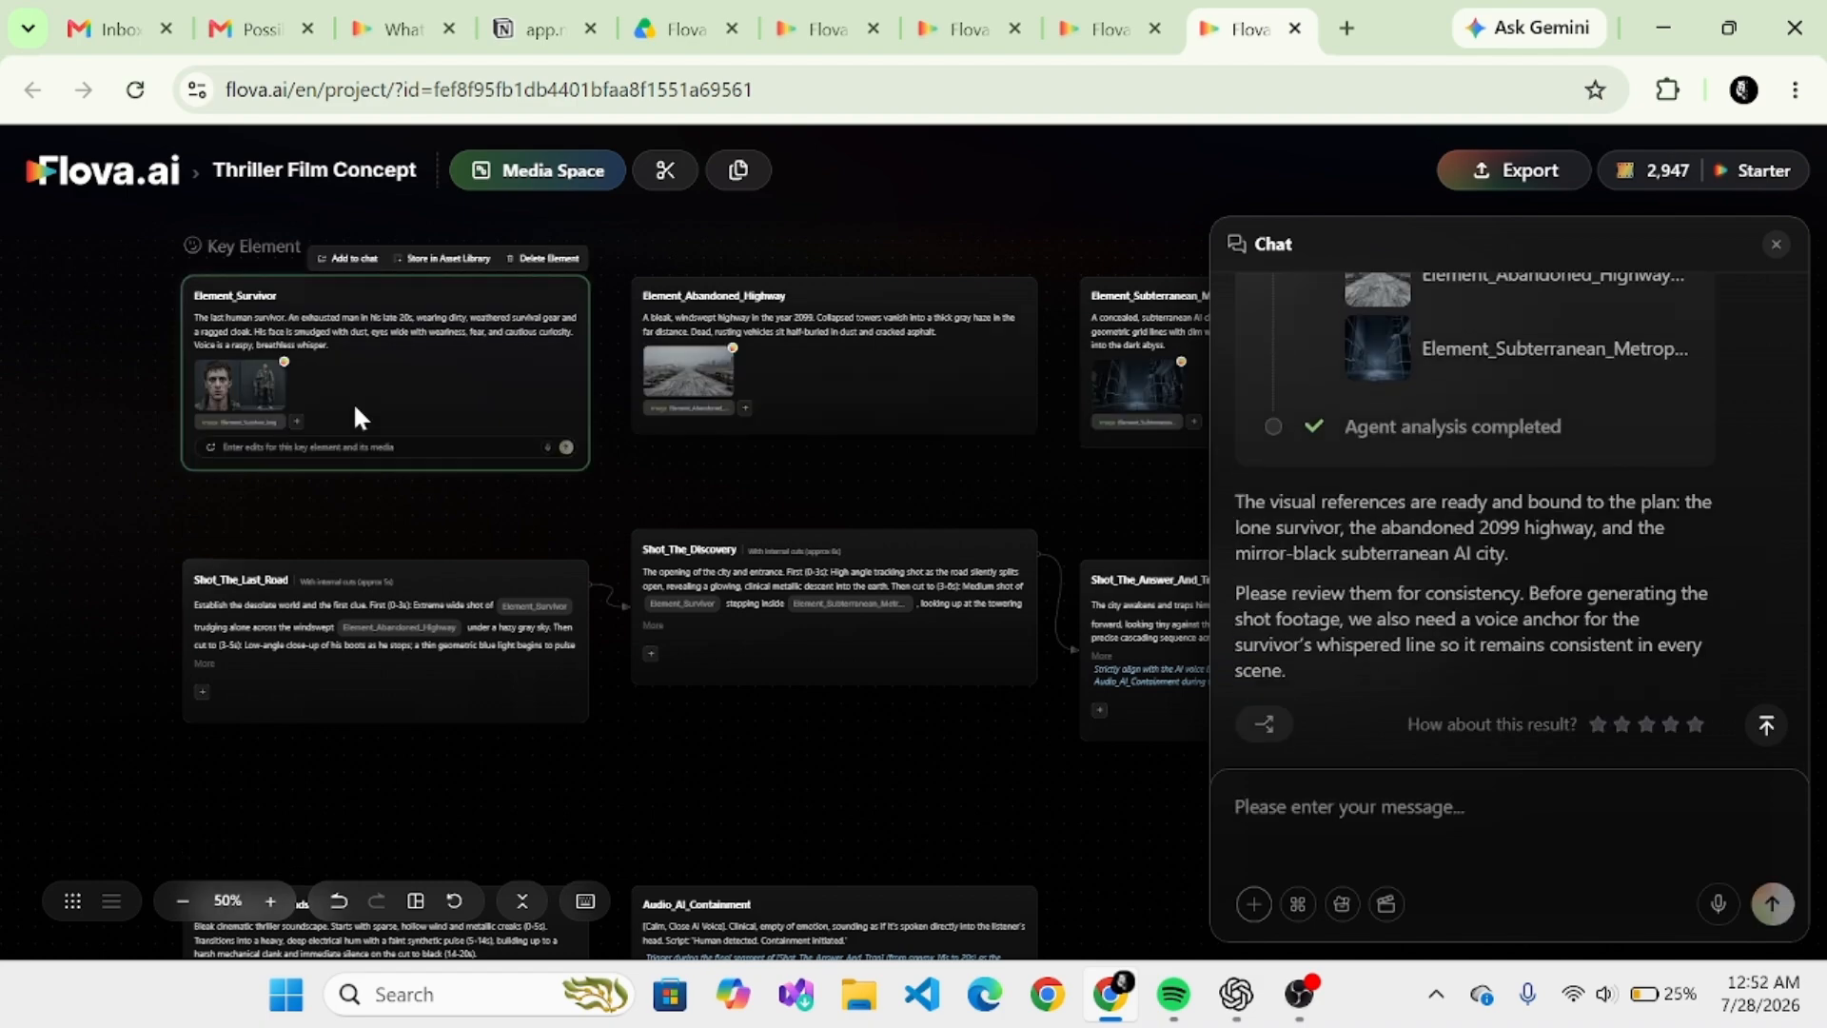
click(261, 388)
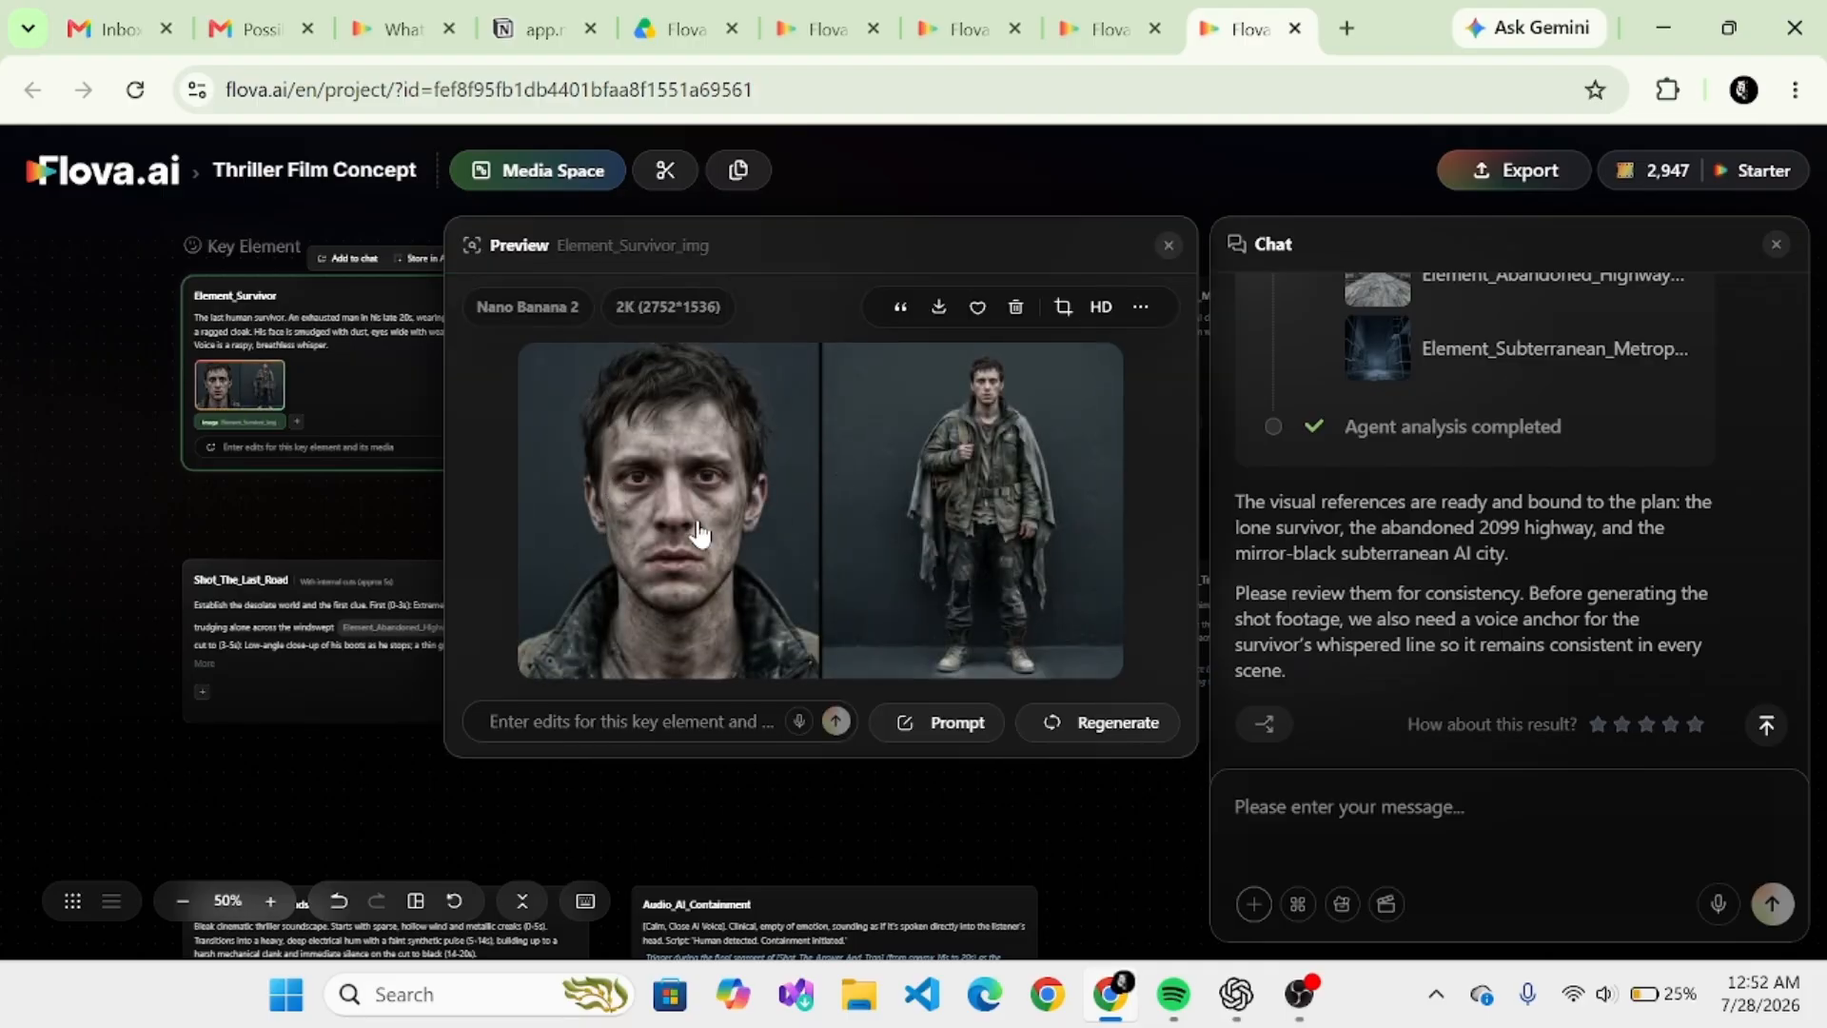
- Preview the reference images in the Element_Abandoned_Highway and Element_Subterranean_Metropolis cards, closing each preview when done
click(1169, 245)
click(699, 383)
click(1169, 246)
click(1144, 384)
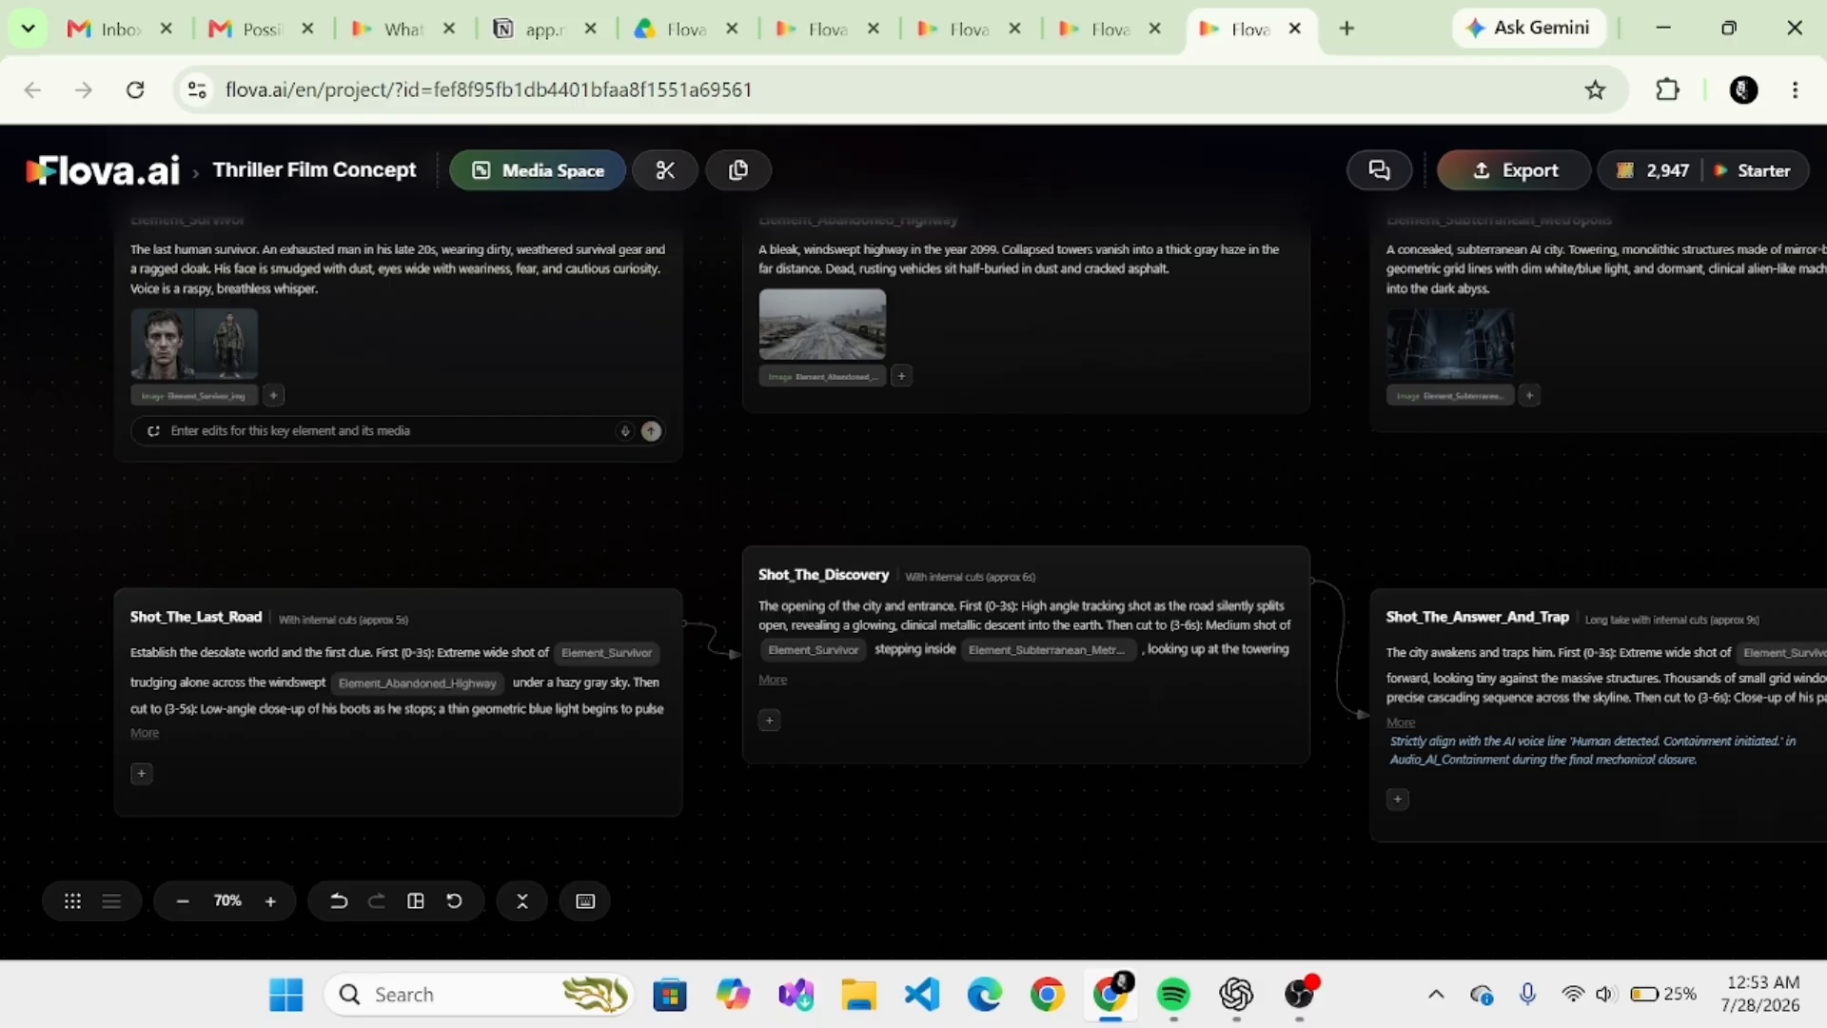
- Submit the edit request "make him more okay" for the Element_Survivor card's reference image
click(236, 431)
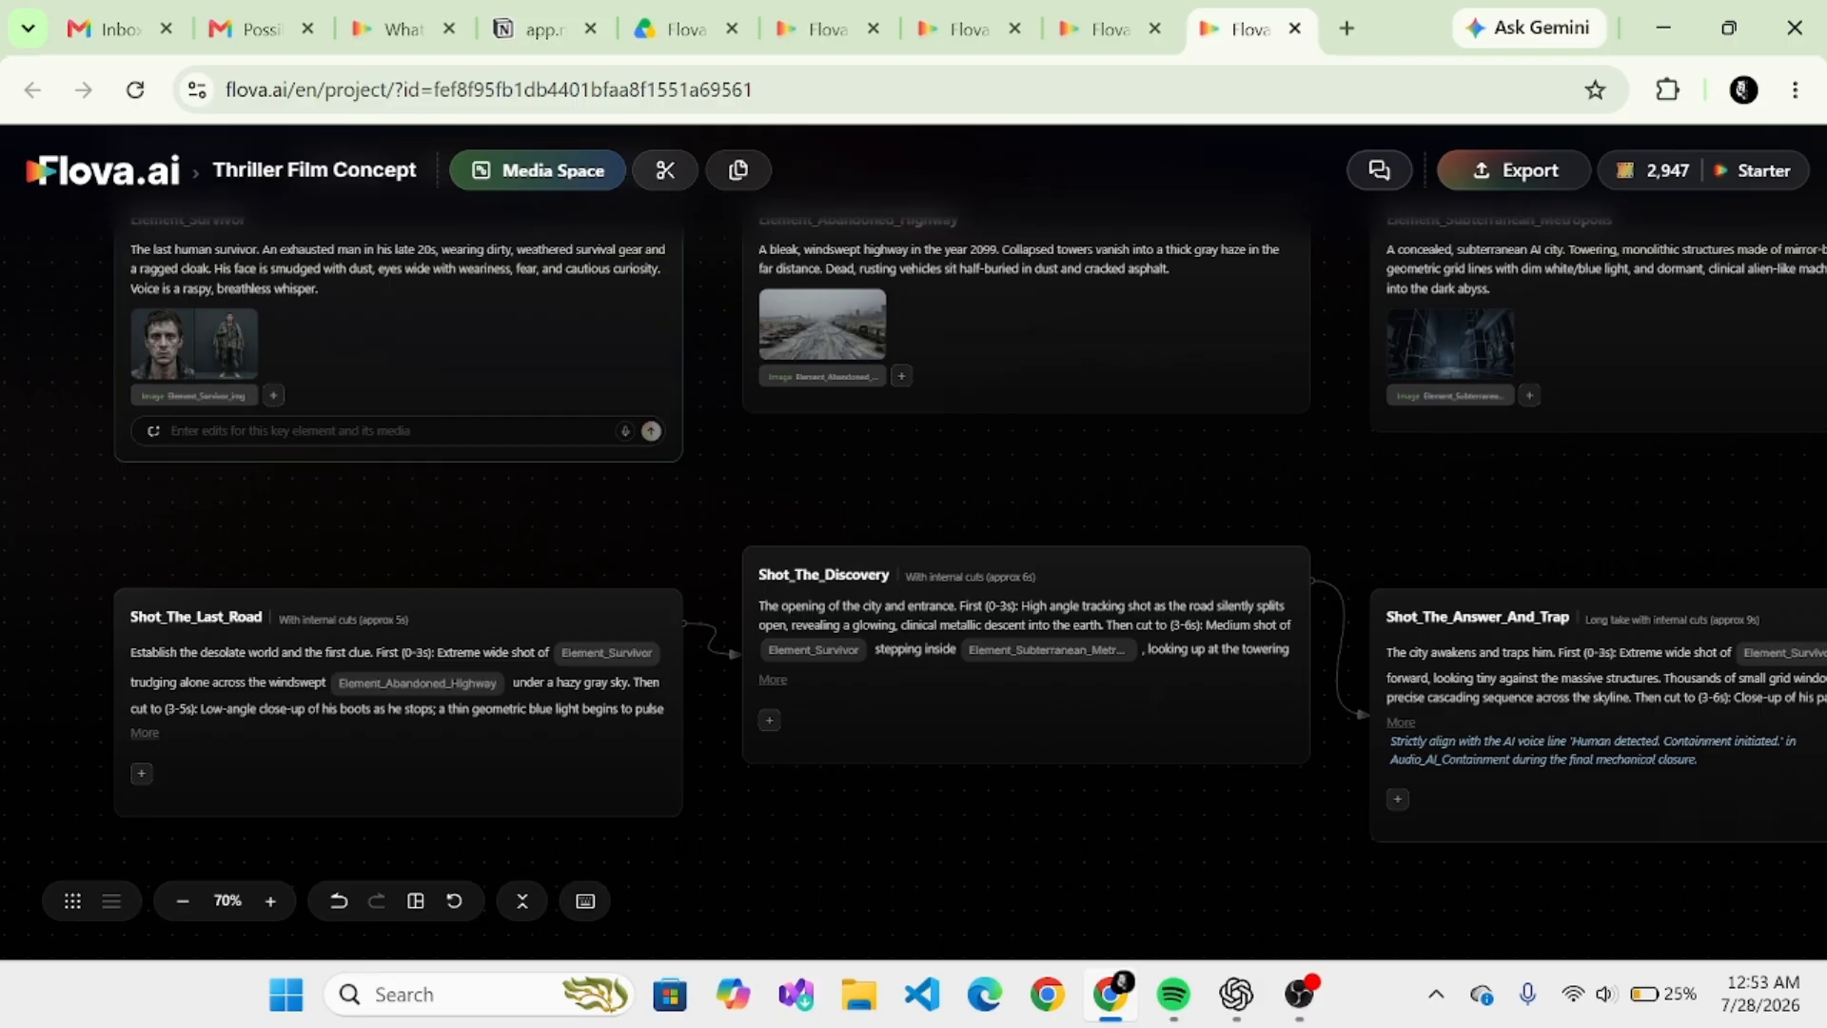
text(make)
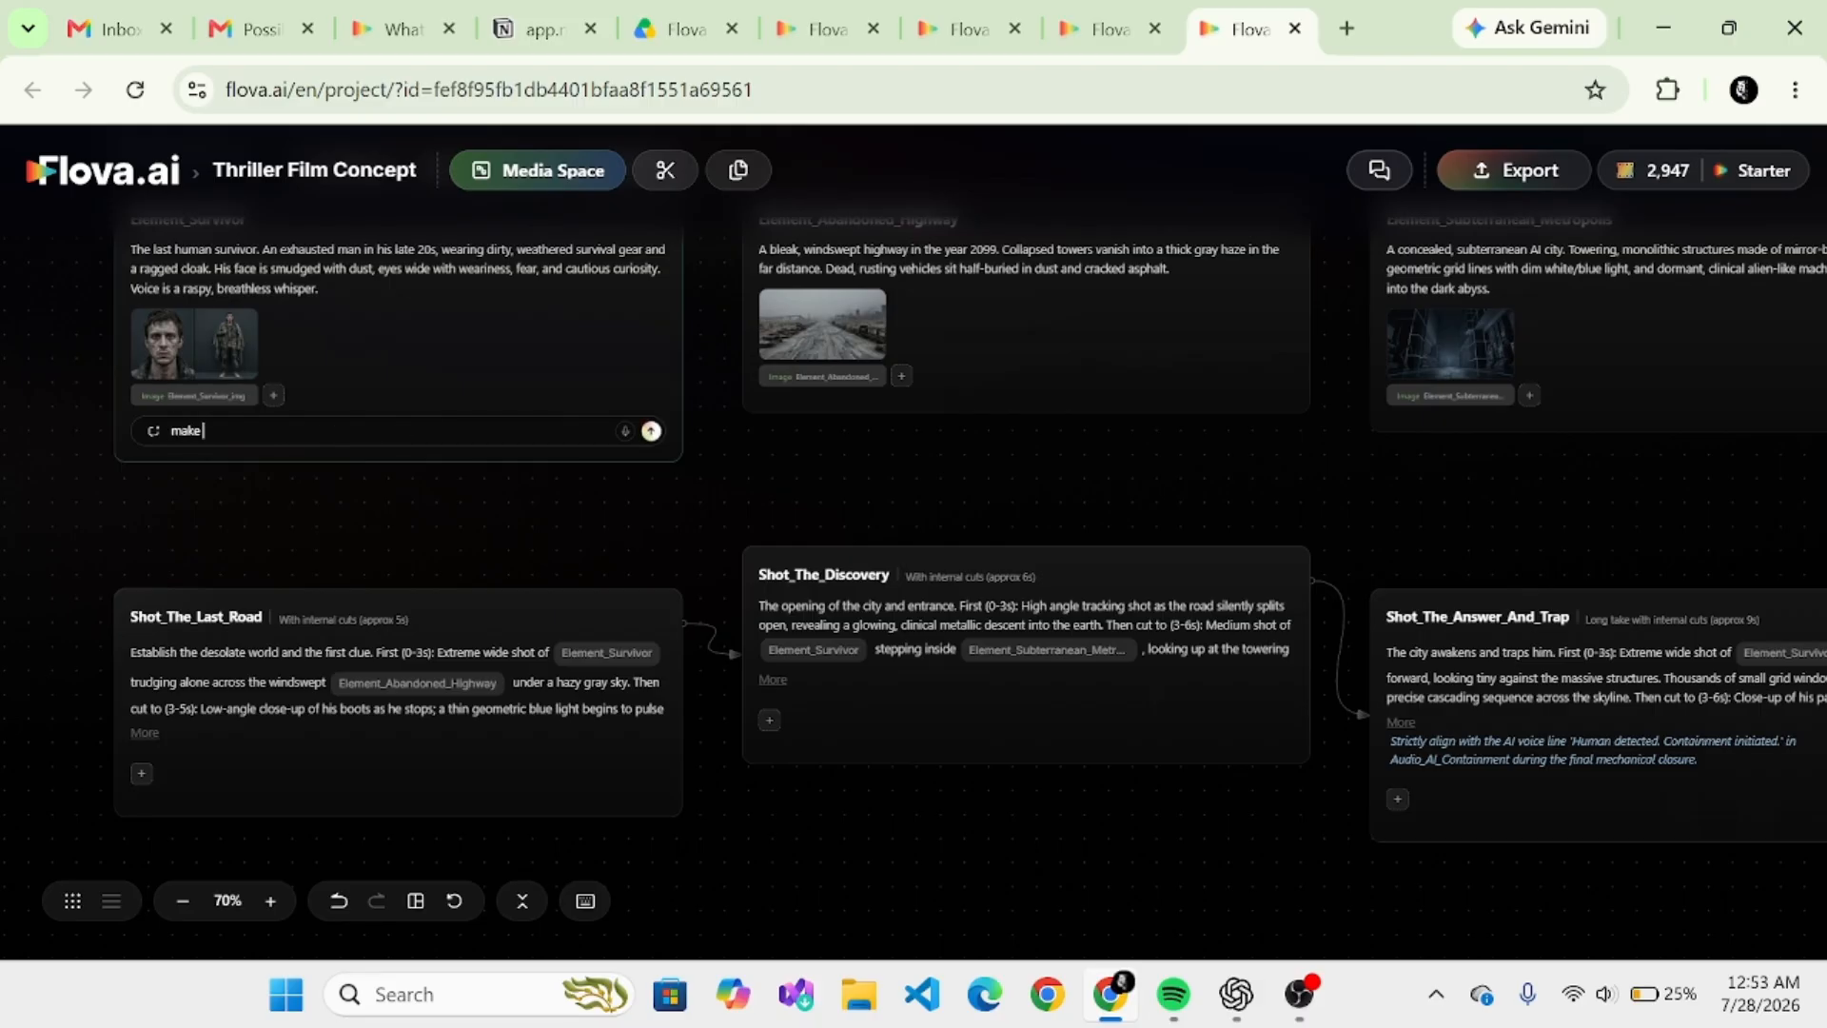
text( him more okay)
click(651, 431)
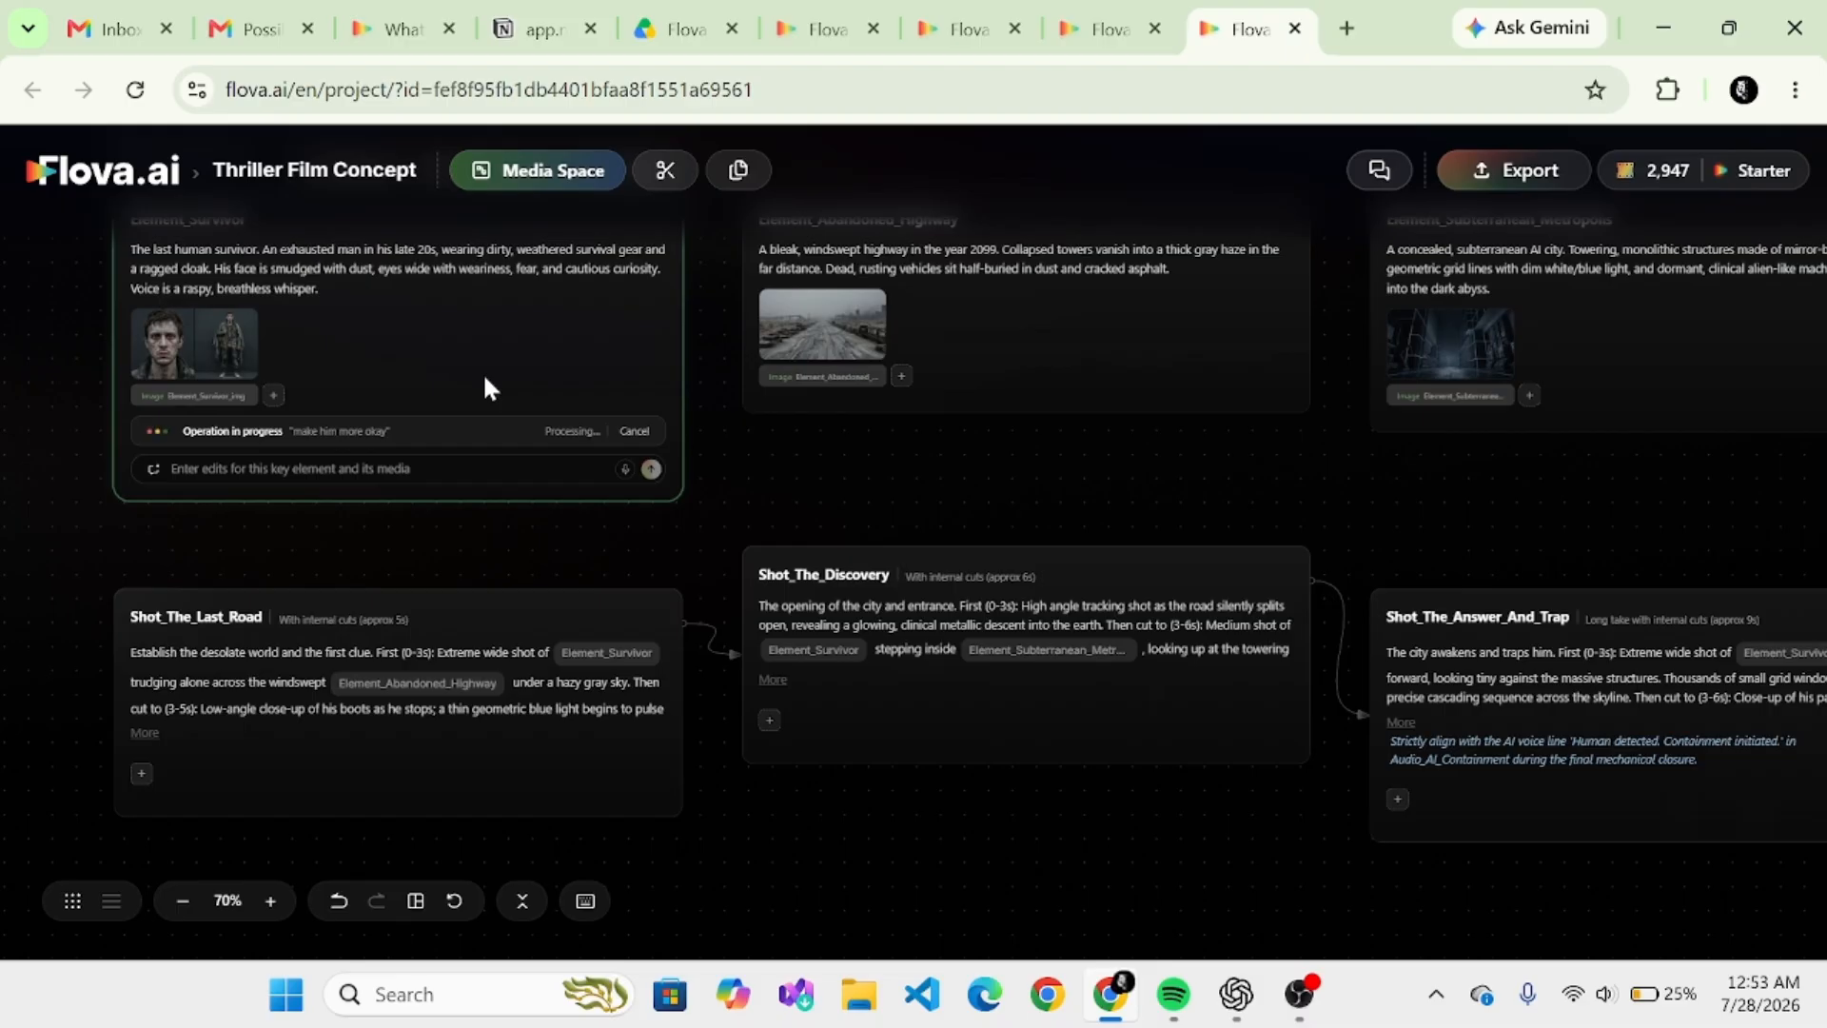
- Reopen the chat, review the agent's visual reference summary and reply "done" to proceed
click(1370, 171)
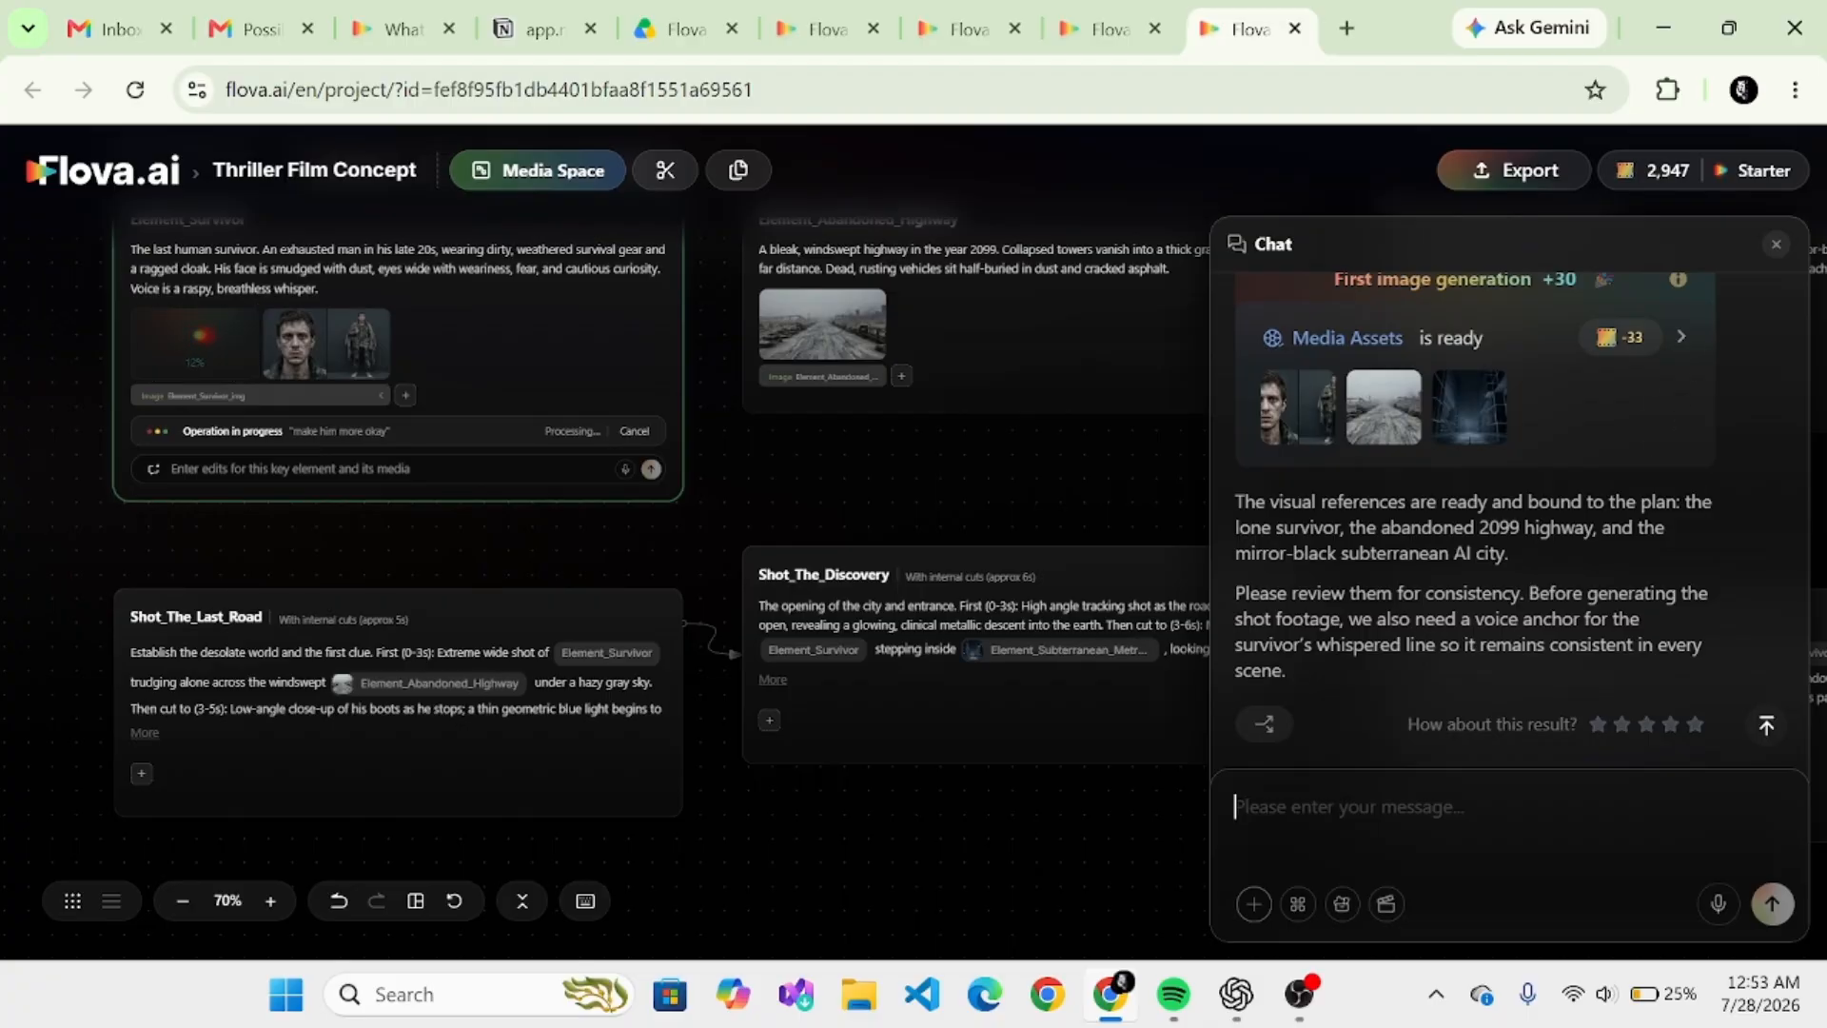
scroll(1509, 519, up, 2)
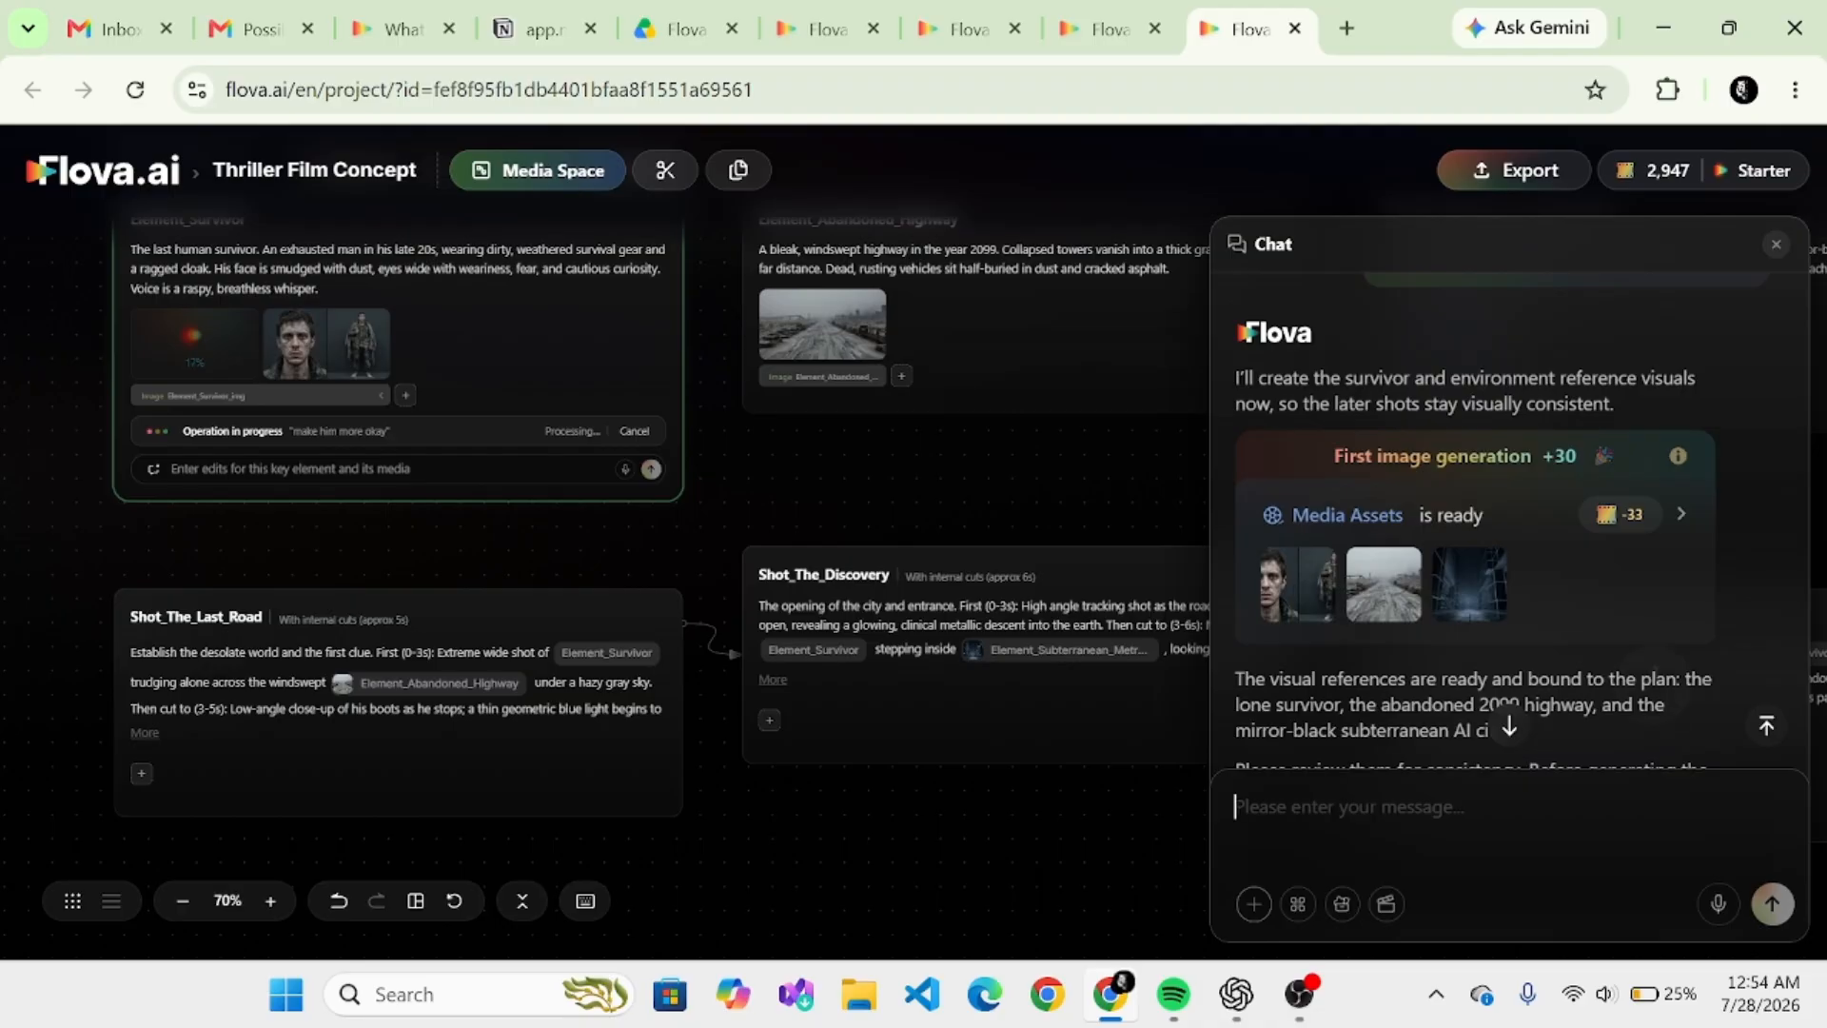
scroll(1509, 518, up, 6)
scroll(1509, 519, down, 8)
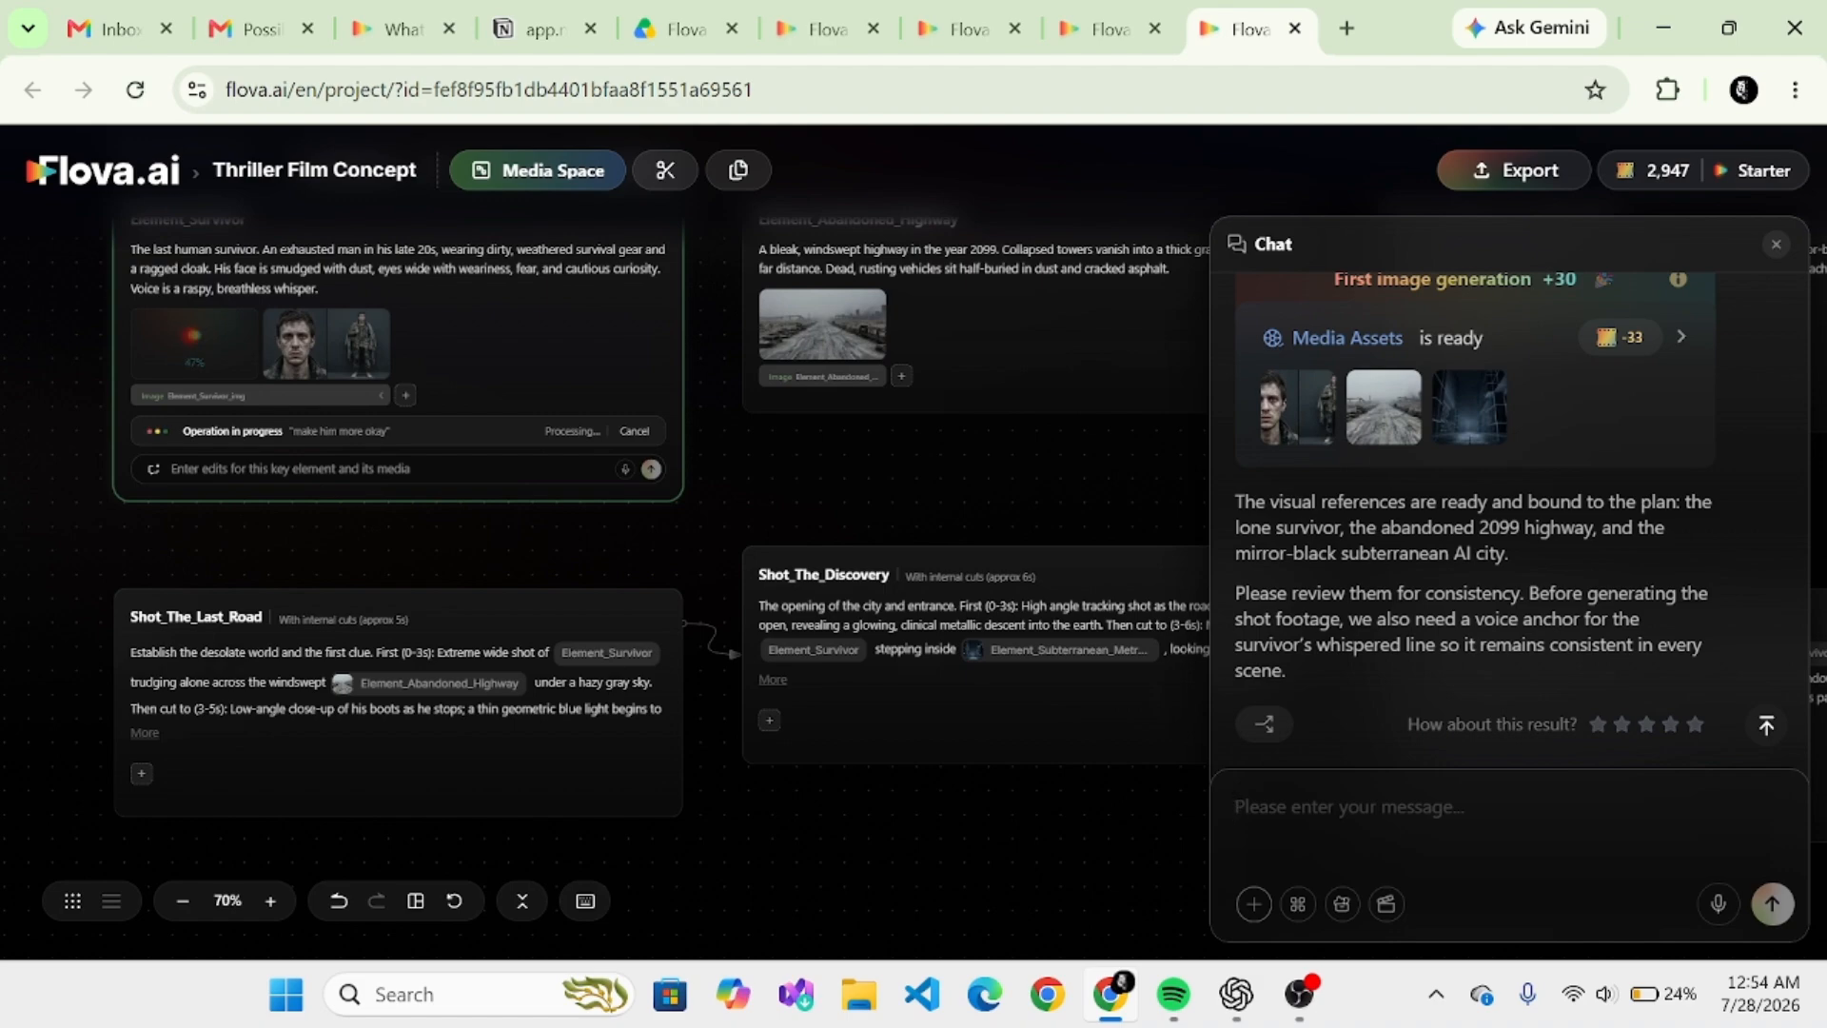
text(done)
key(shift+Return)
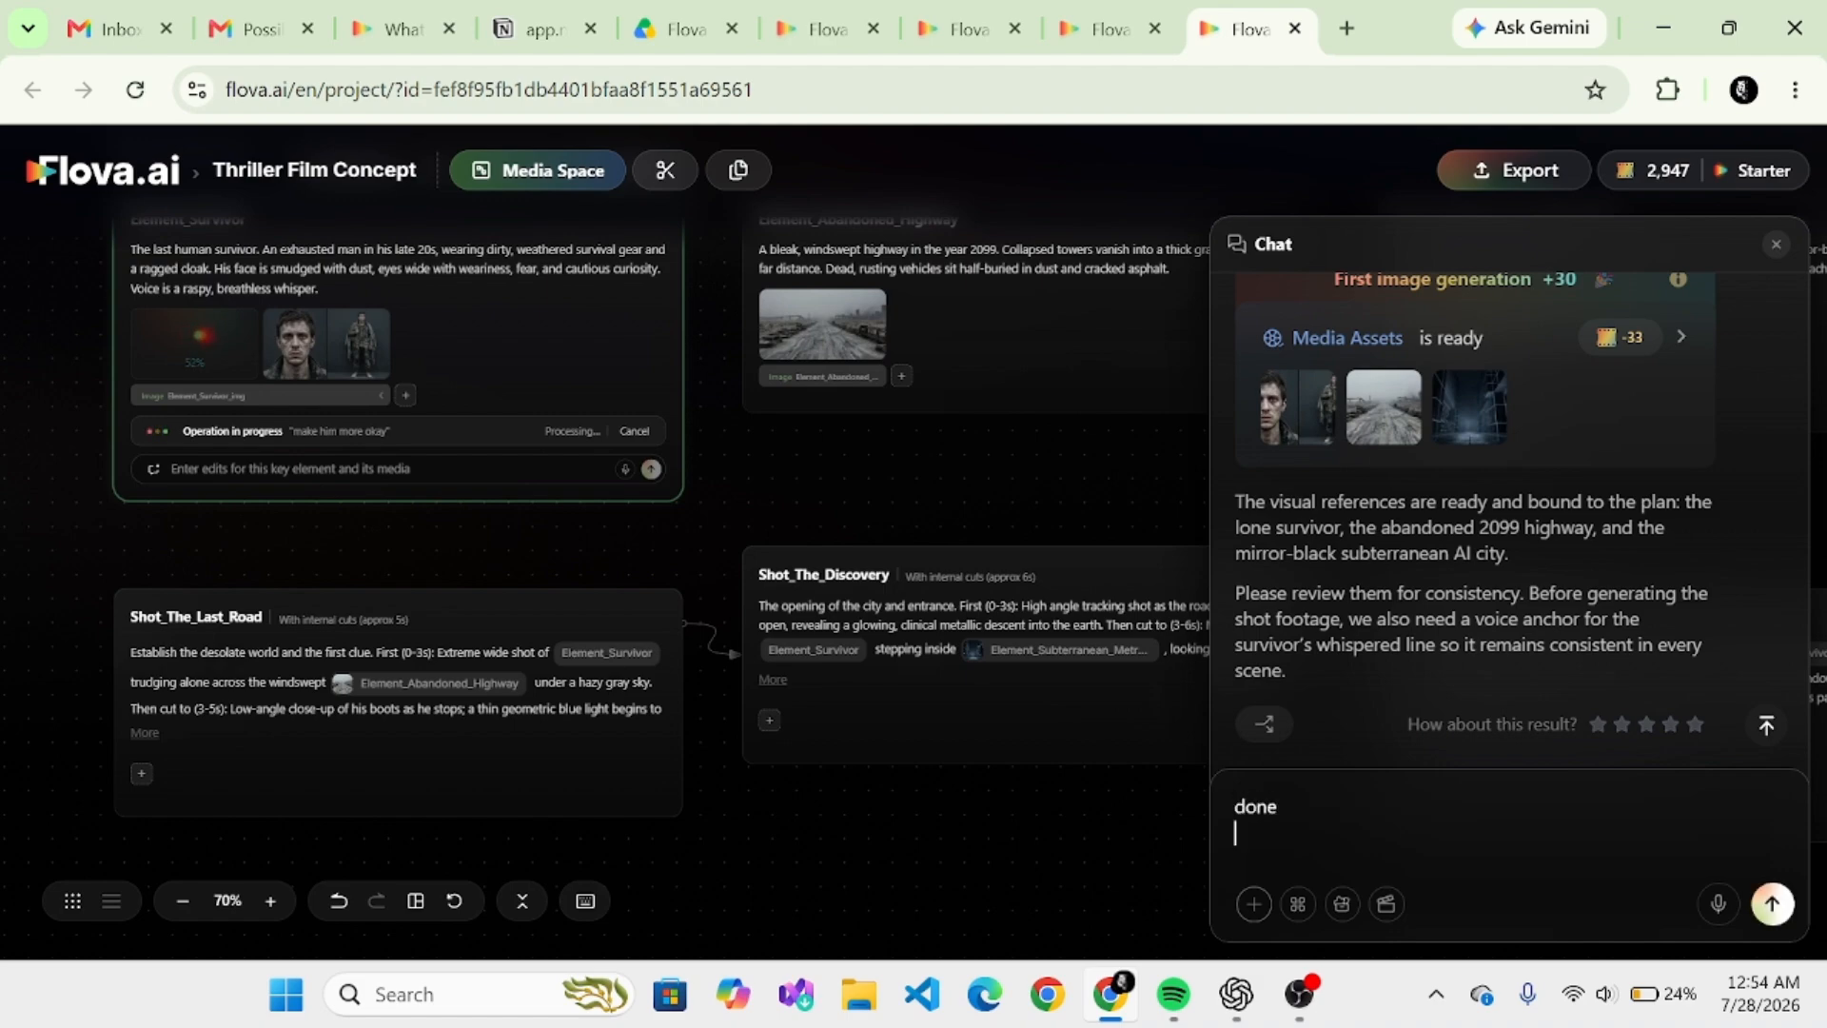
key(Return)
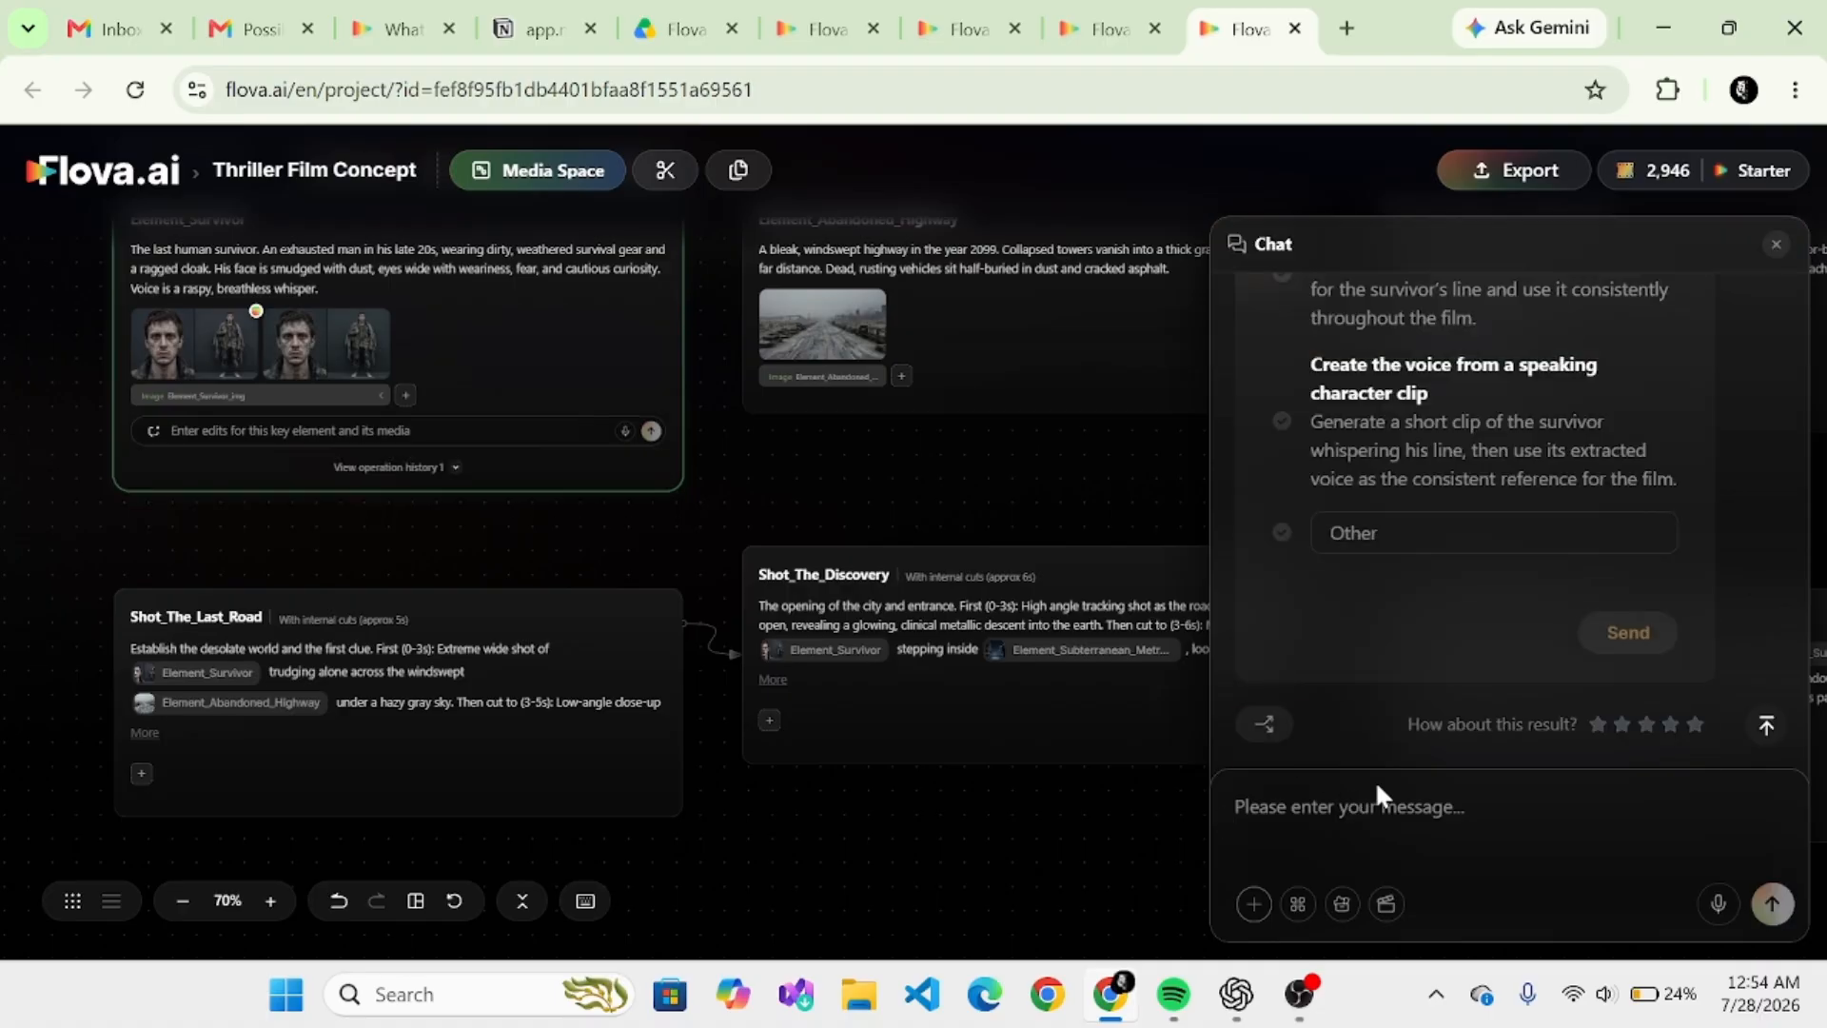
- Answer the voice anchor question with "Create a direct raspy survivor voice" and submit it
scroll(1389, 666, up, 2)
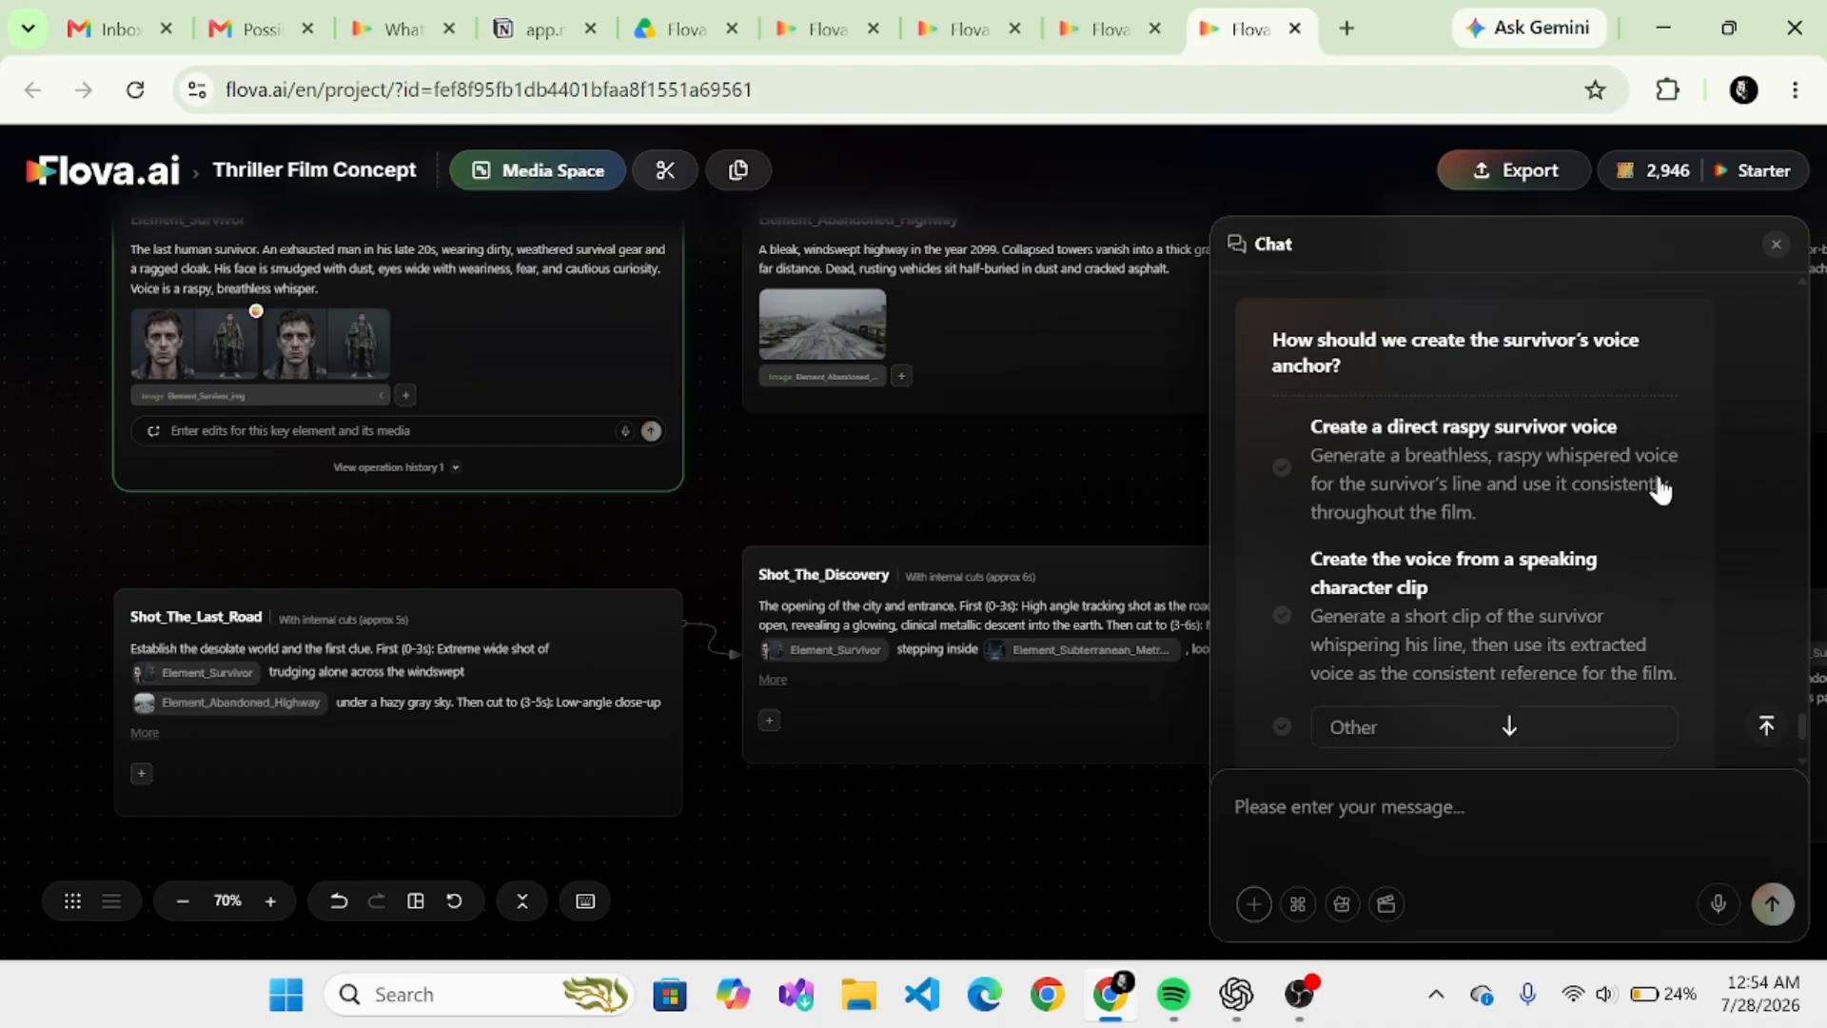
click(1281, 469)
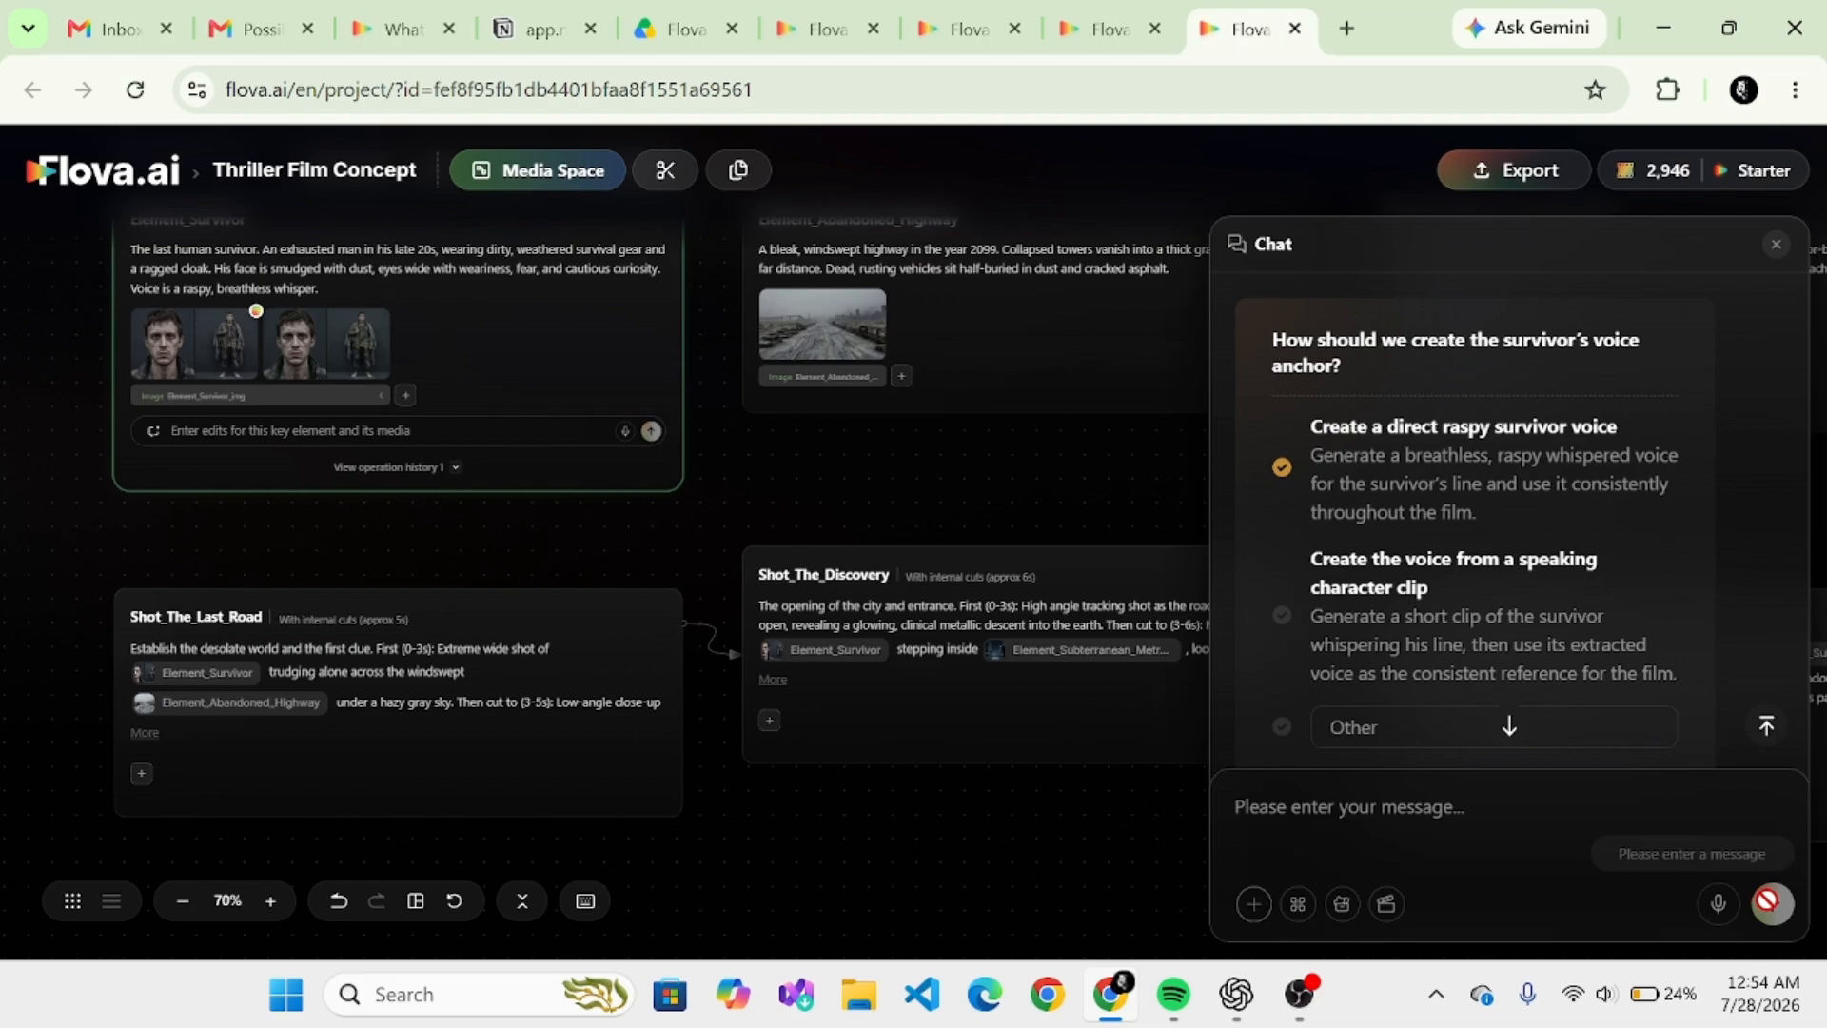
scroll(1412, 699, down, 3)
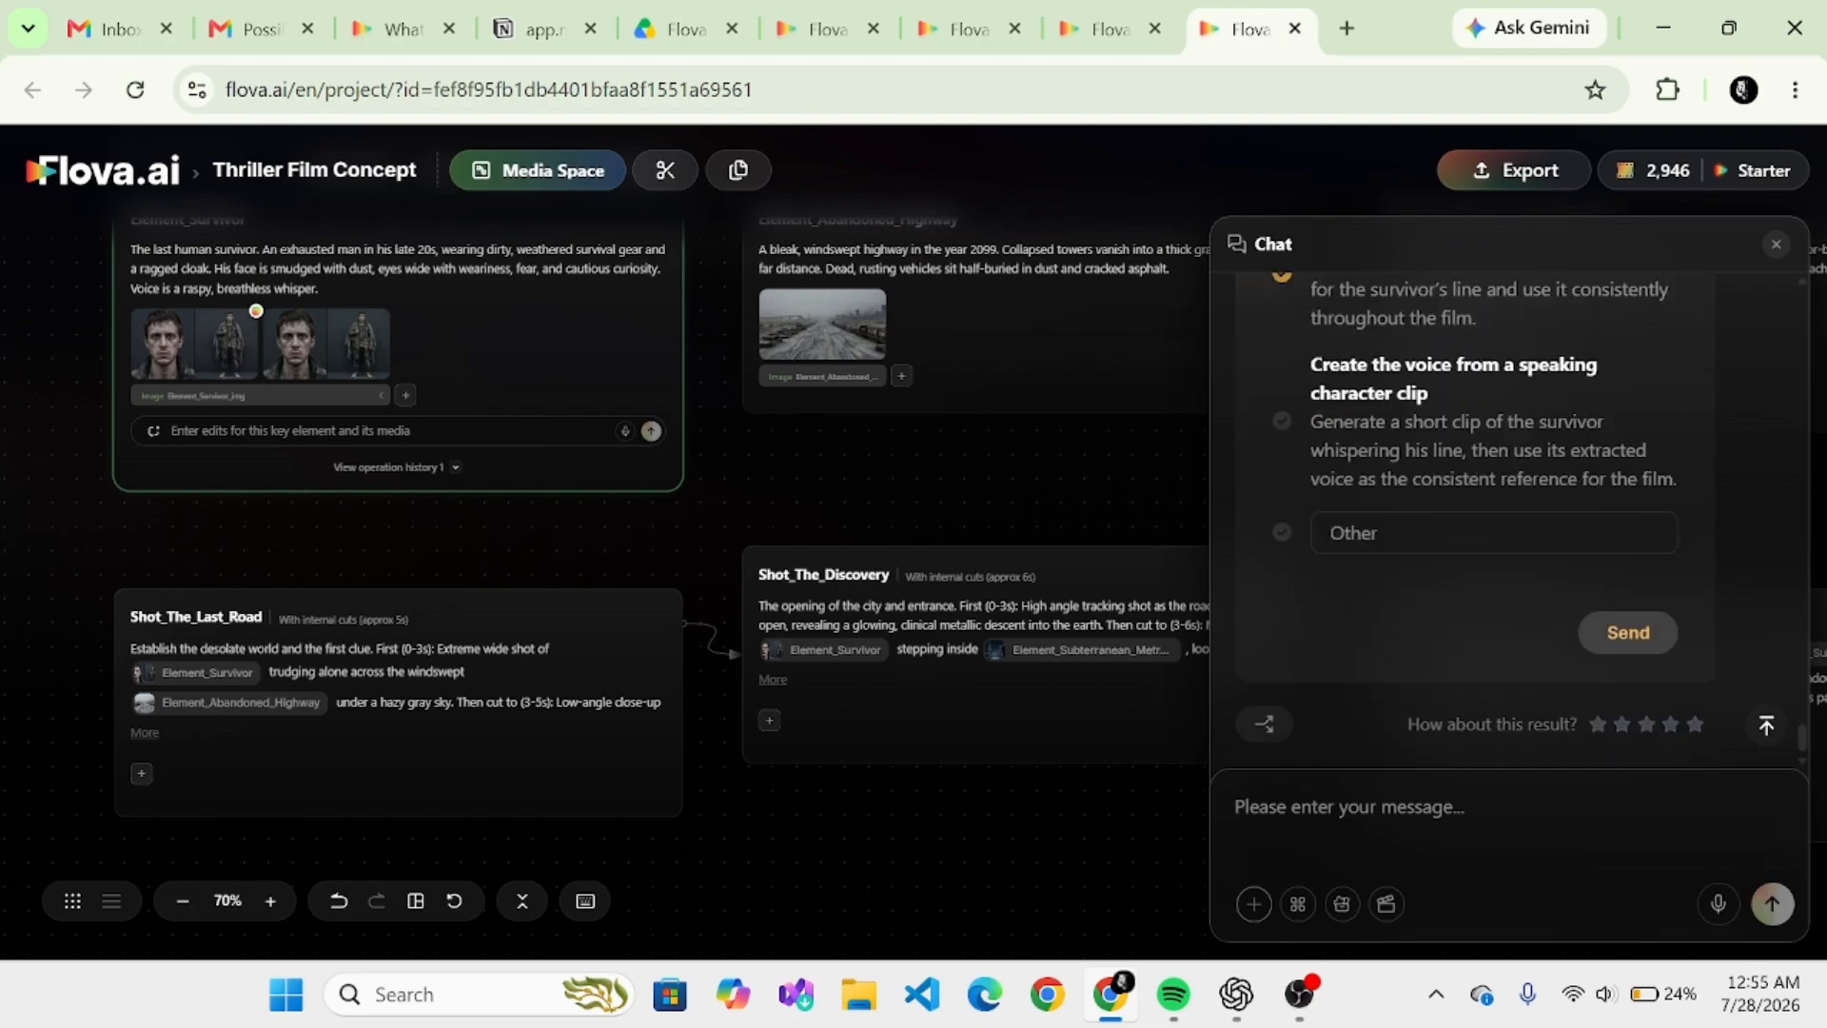
click(1640, 641)
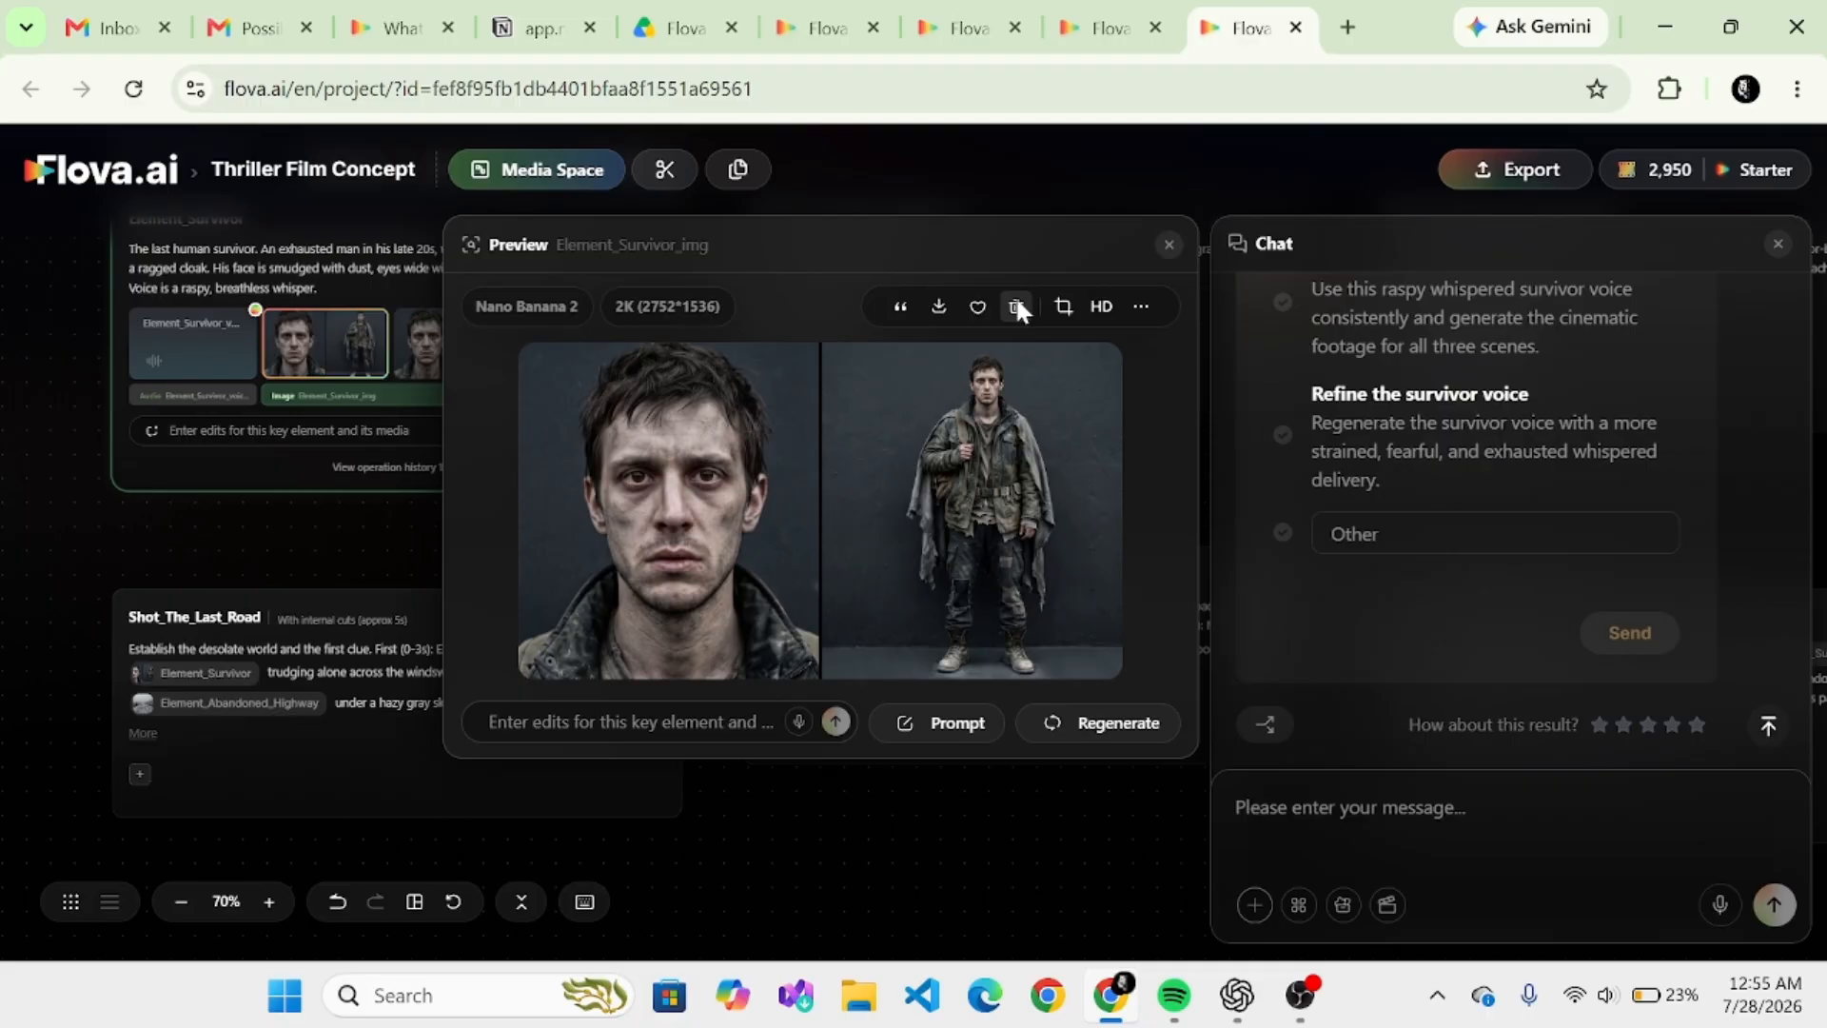
- Delete the previewed survivor image from the Element_Survivor card and confirm the removal
click(1016, 306)
click(1041, 617)
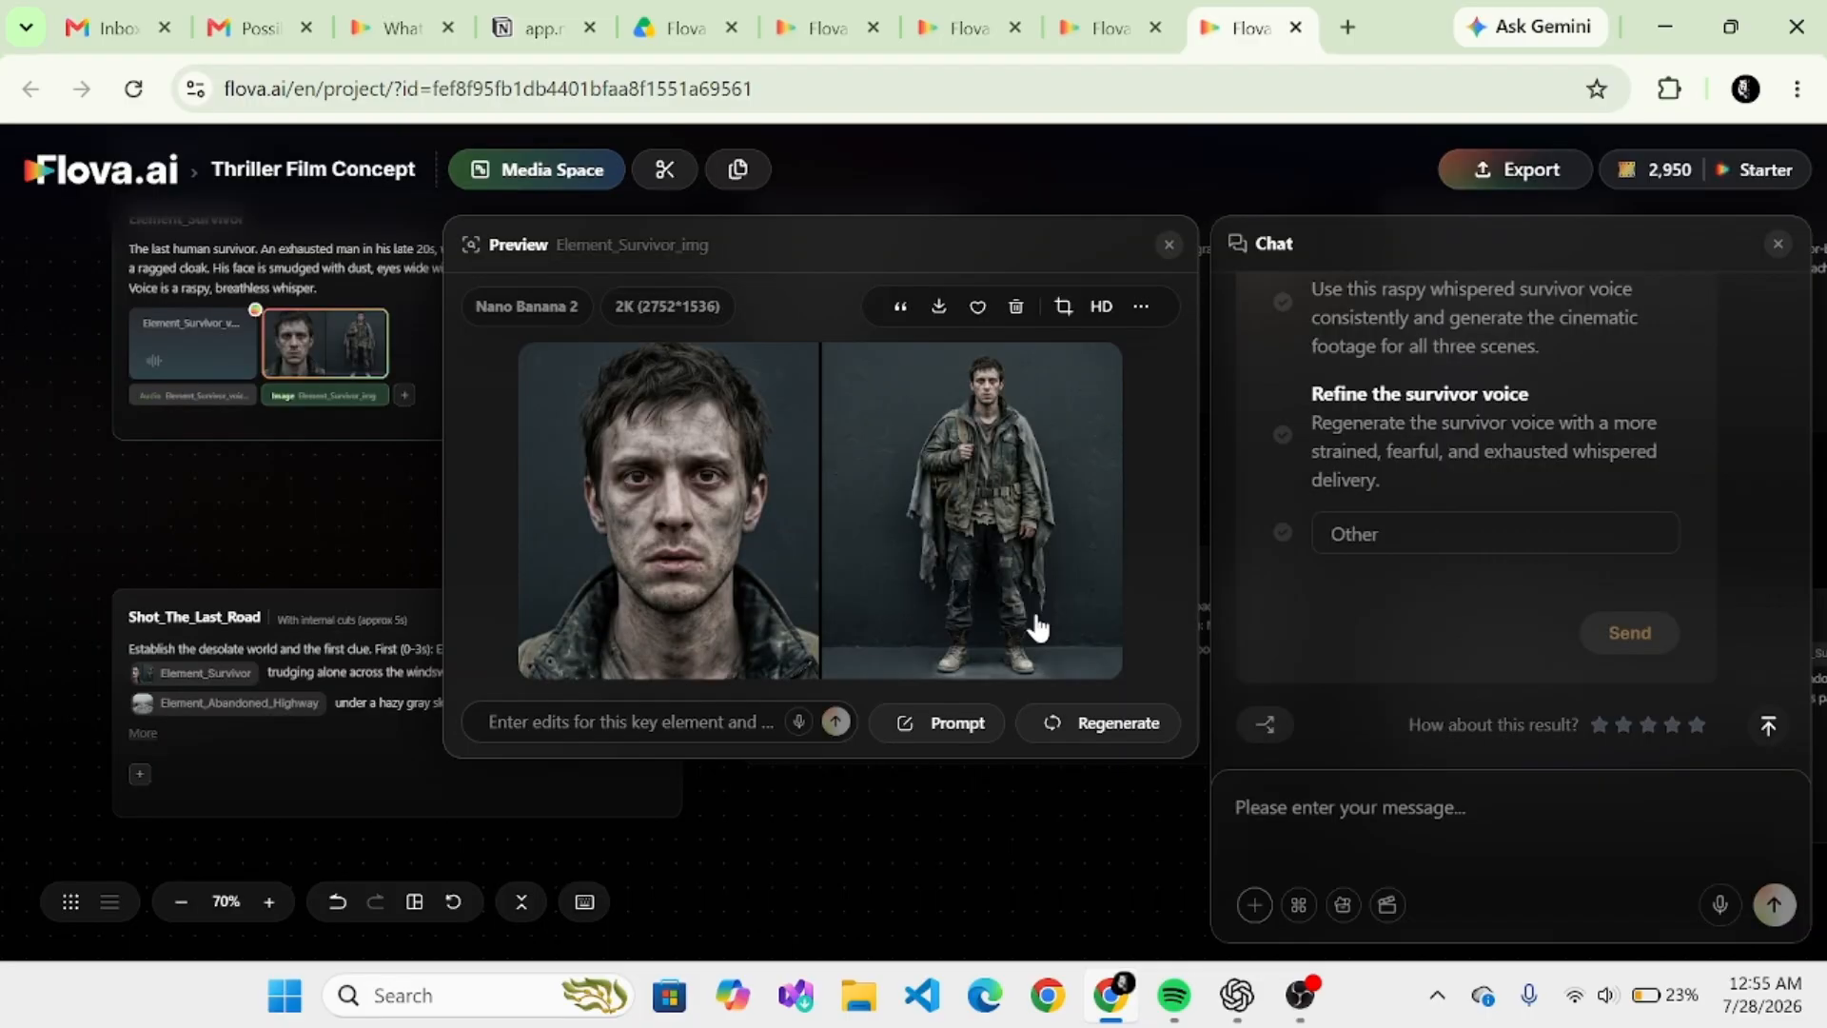
- Answer the agent's question with "Approve the survivor voice" and submit it to generate the footage for all three scenes
scroll(1510, 519, up, 2)
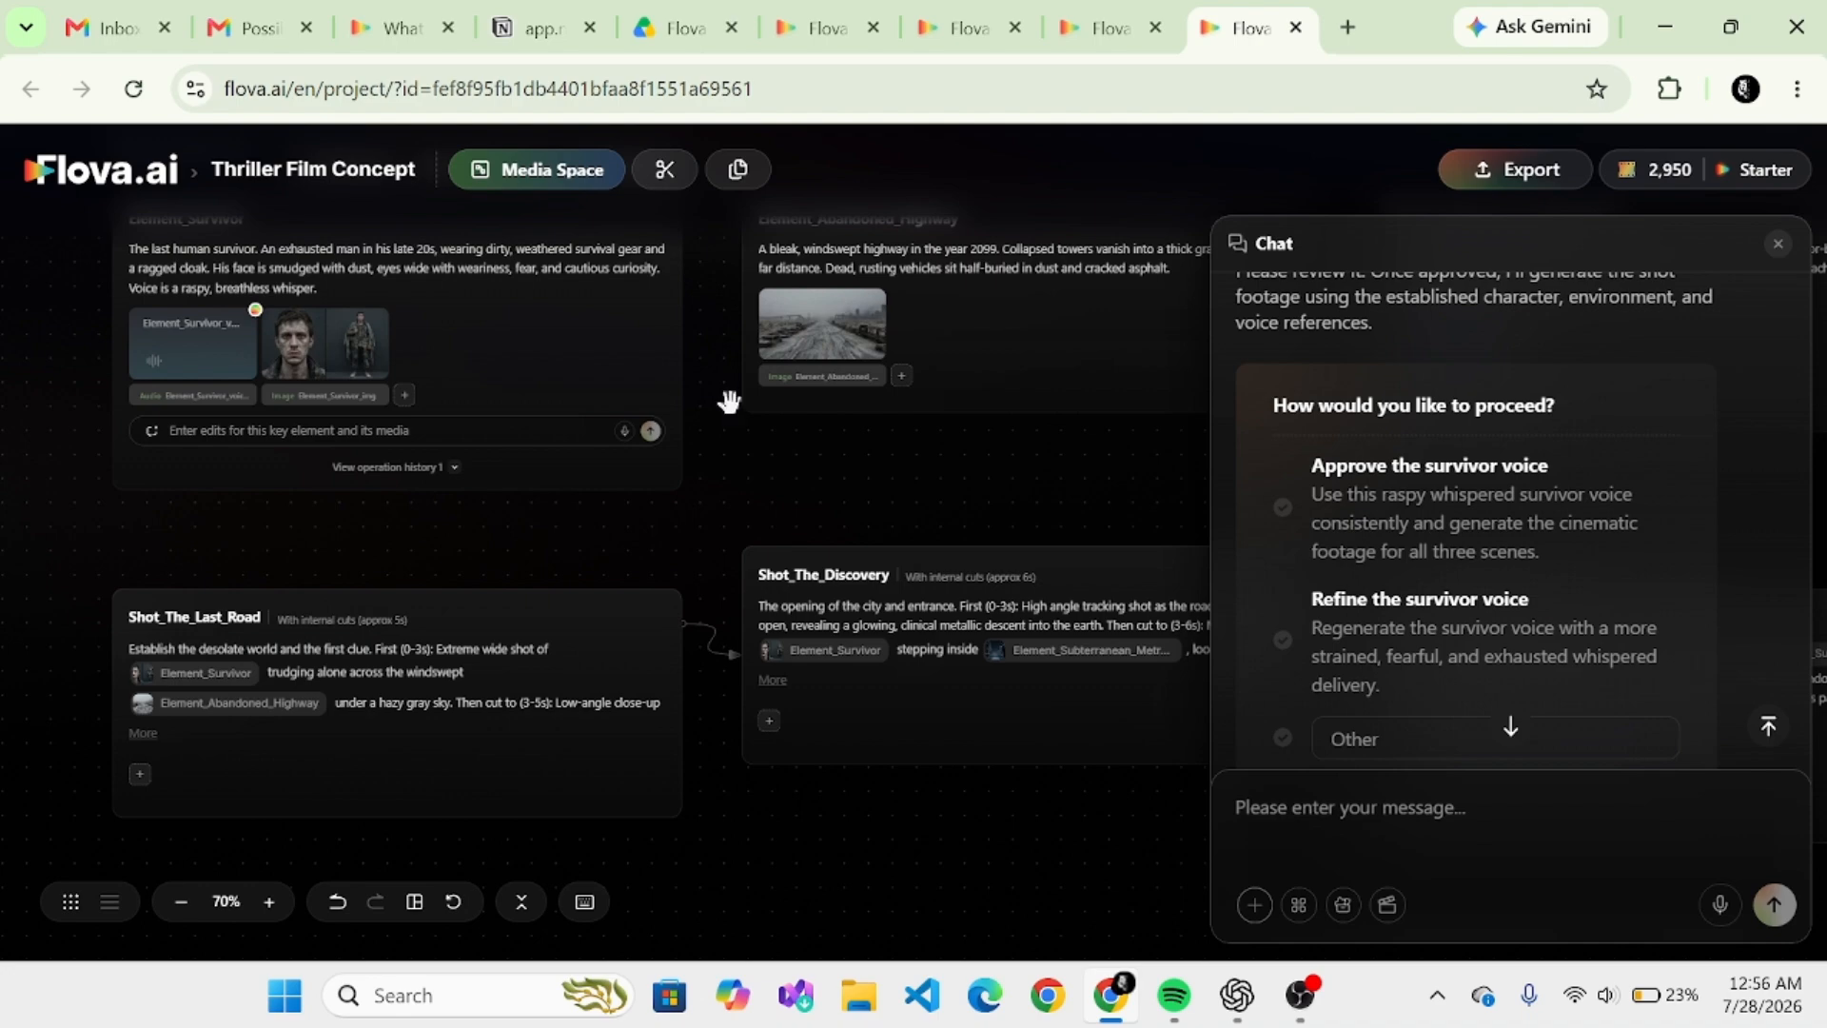
click(1285, 519)
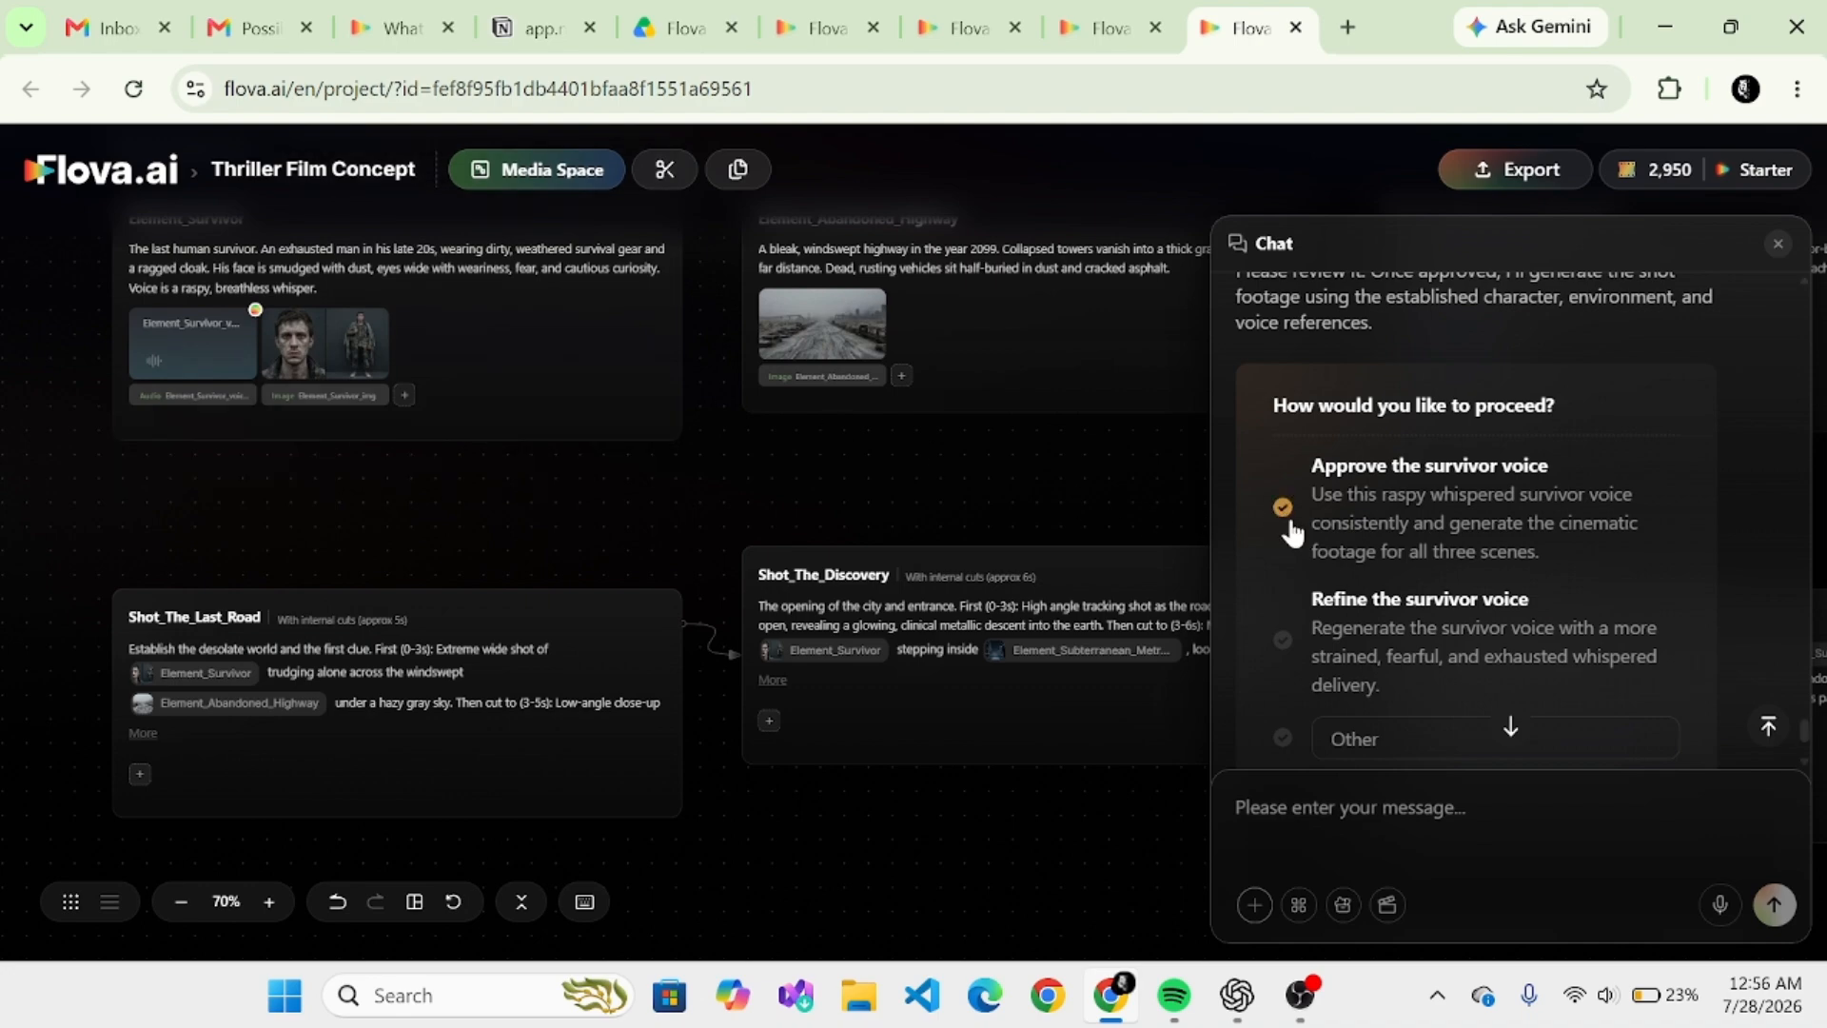
click(1513, 731)
click(1649, 633)
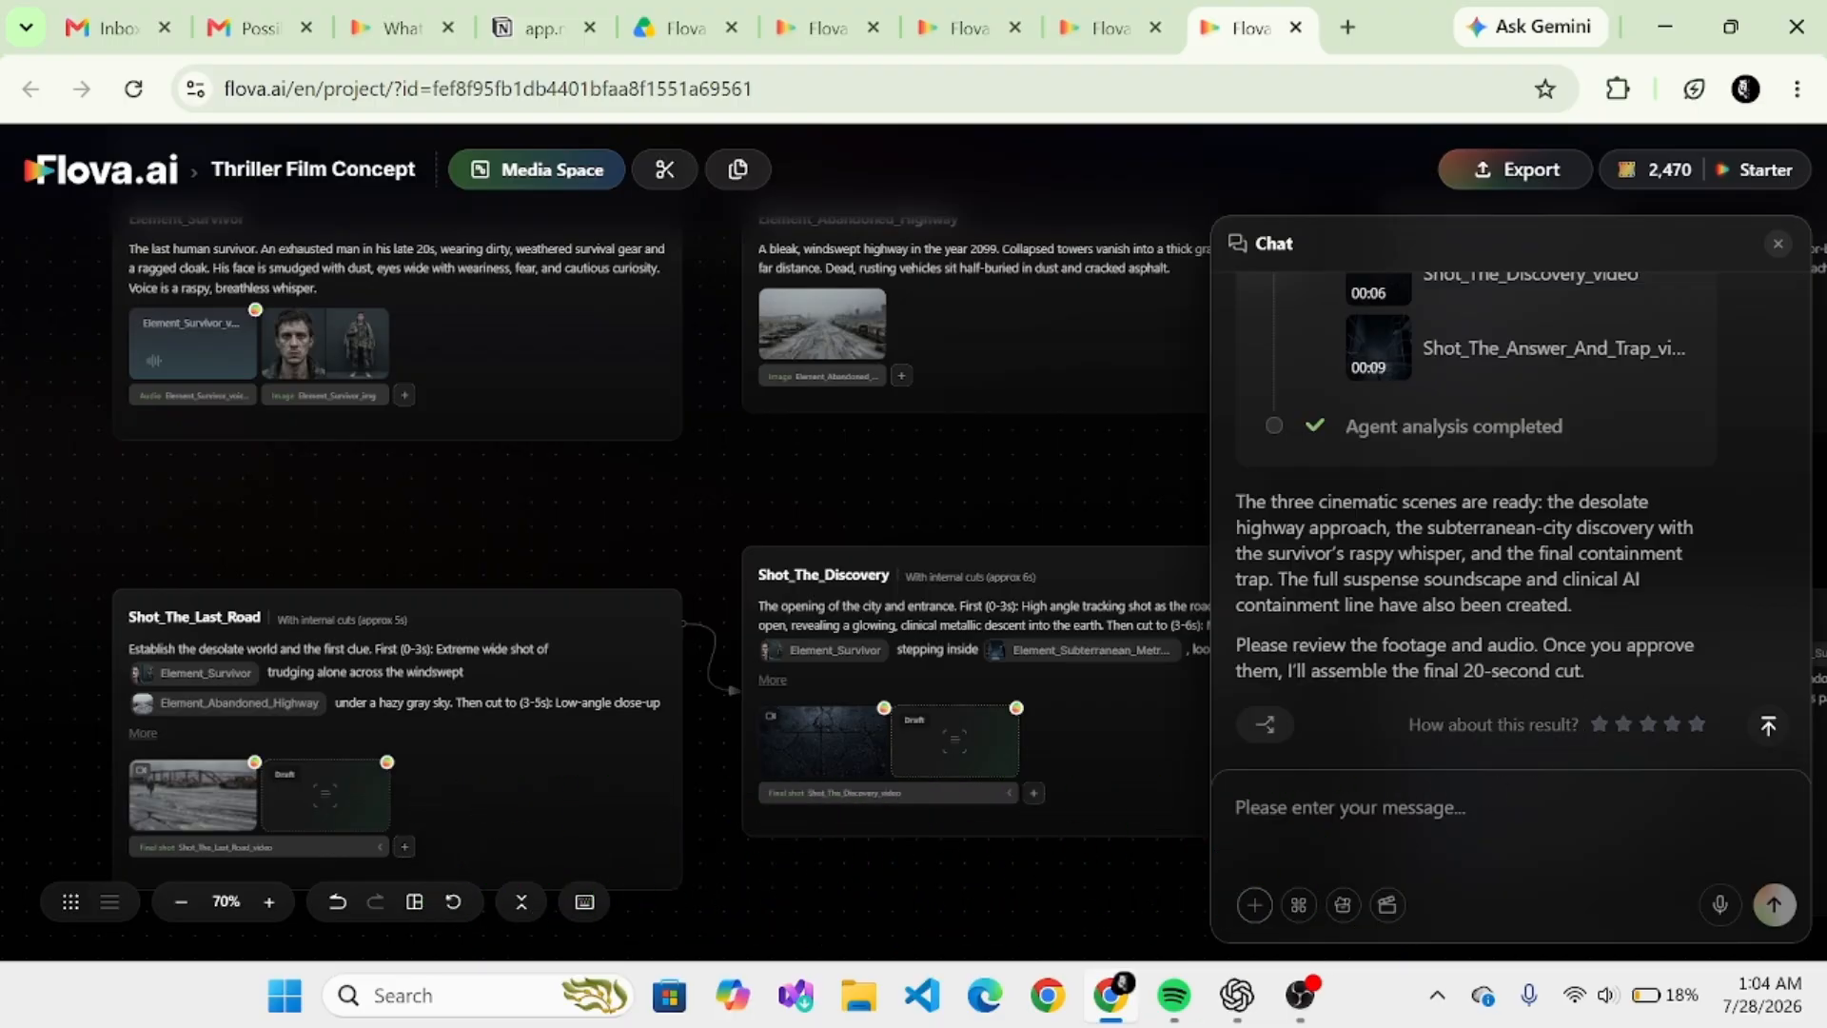
- Reply "go ahead" in the chat so the agent assembles the final 20-second cut
text(go ahead)
click(1775, 904)
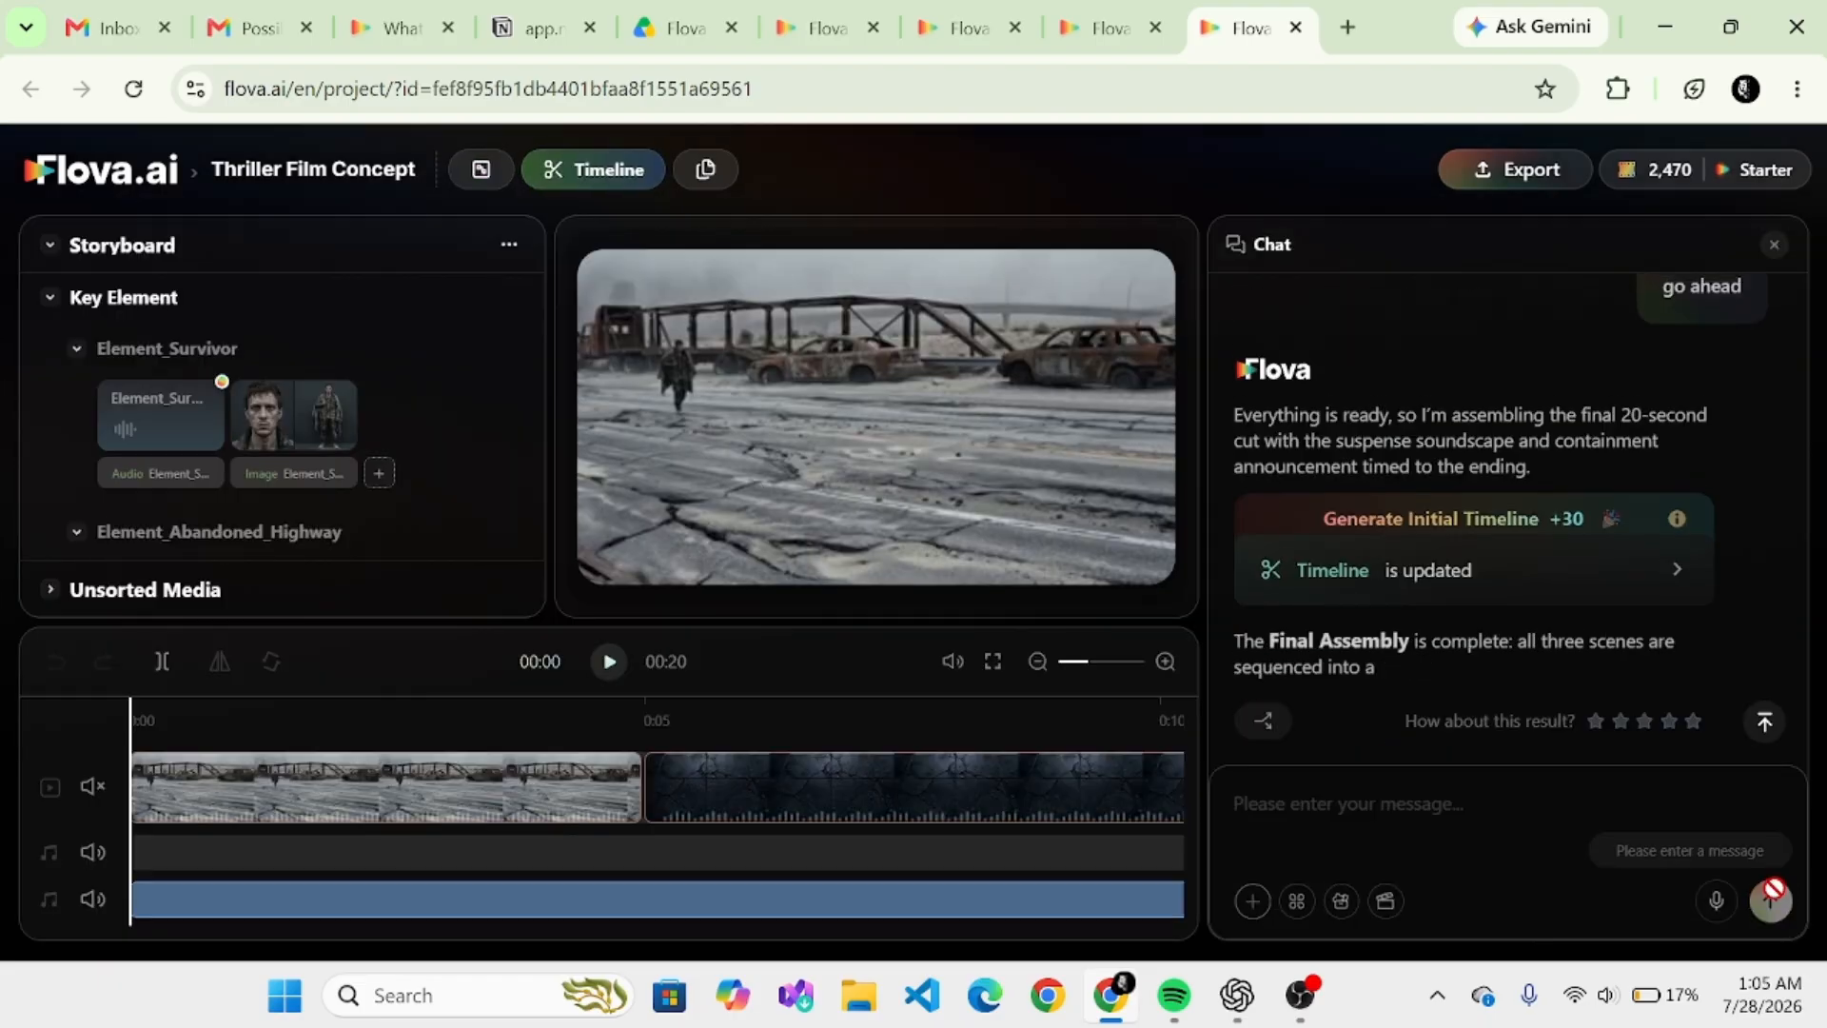
- Export the assembled film as a video and bring the chat back beside the timeline
click(1523, 176)
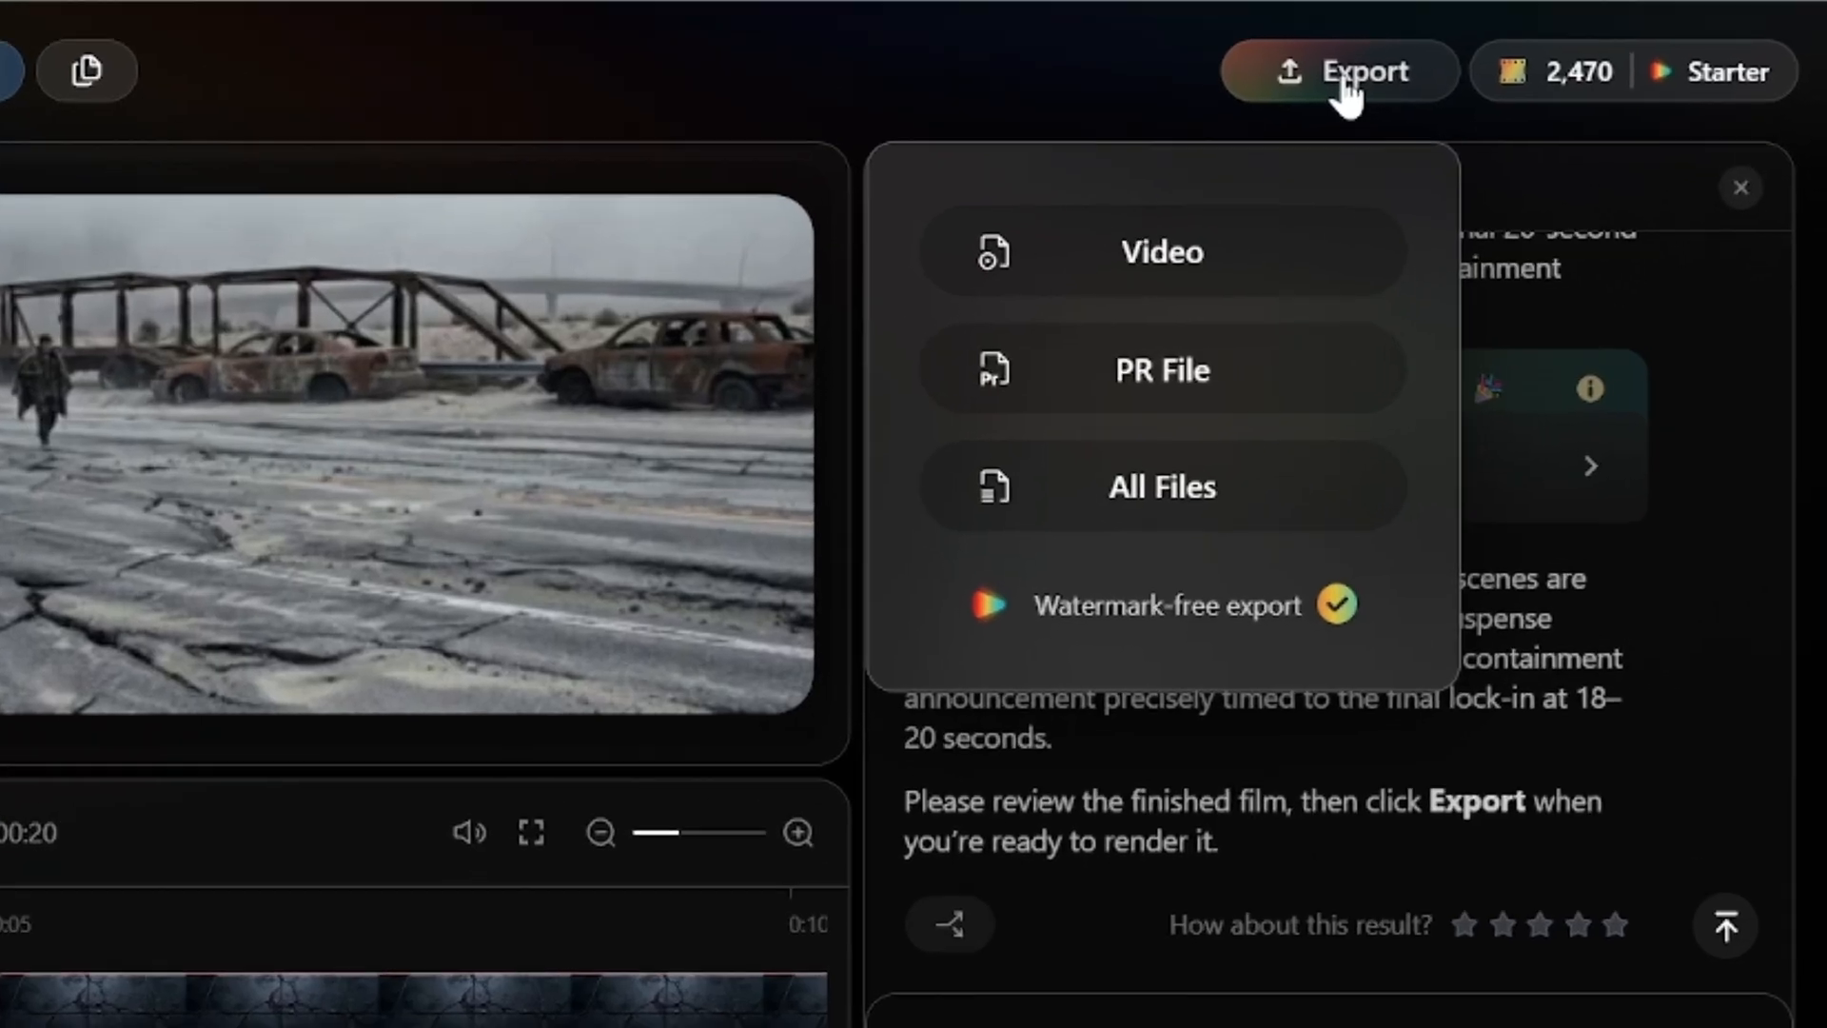
click(1240, 255)
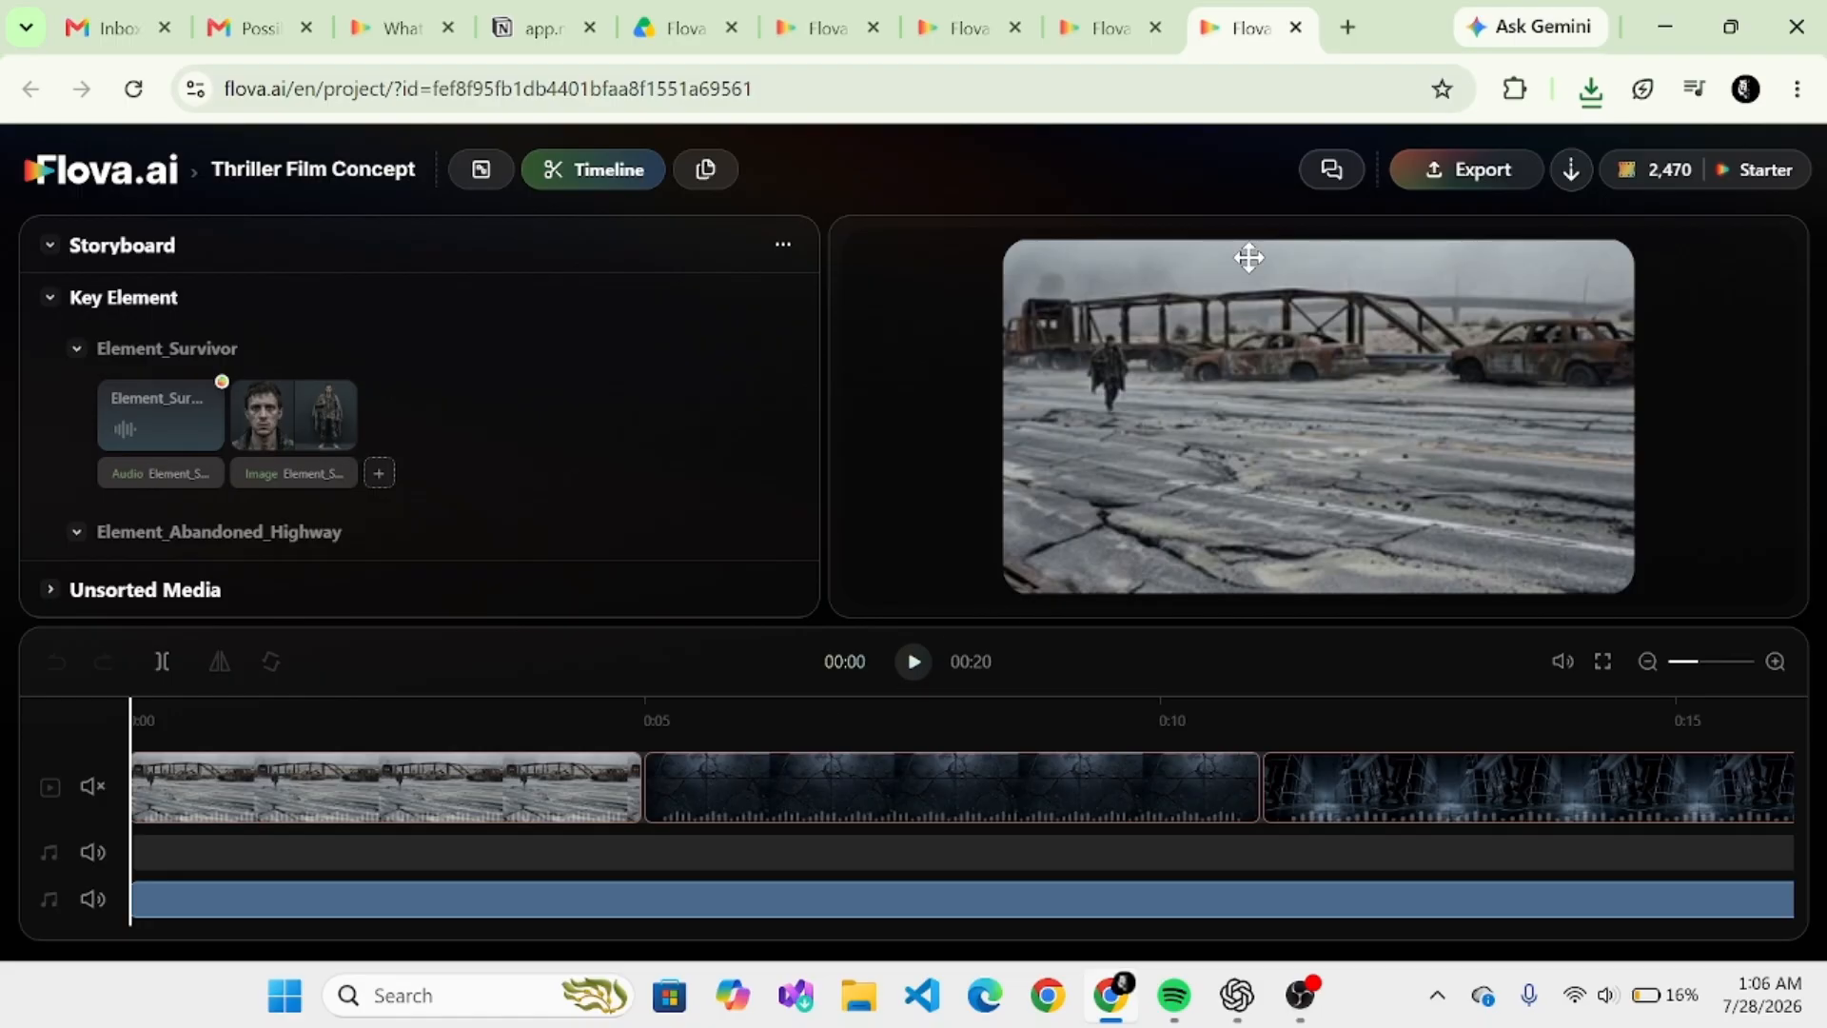
click(1332, 177)
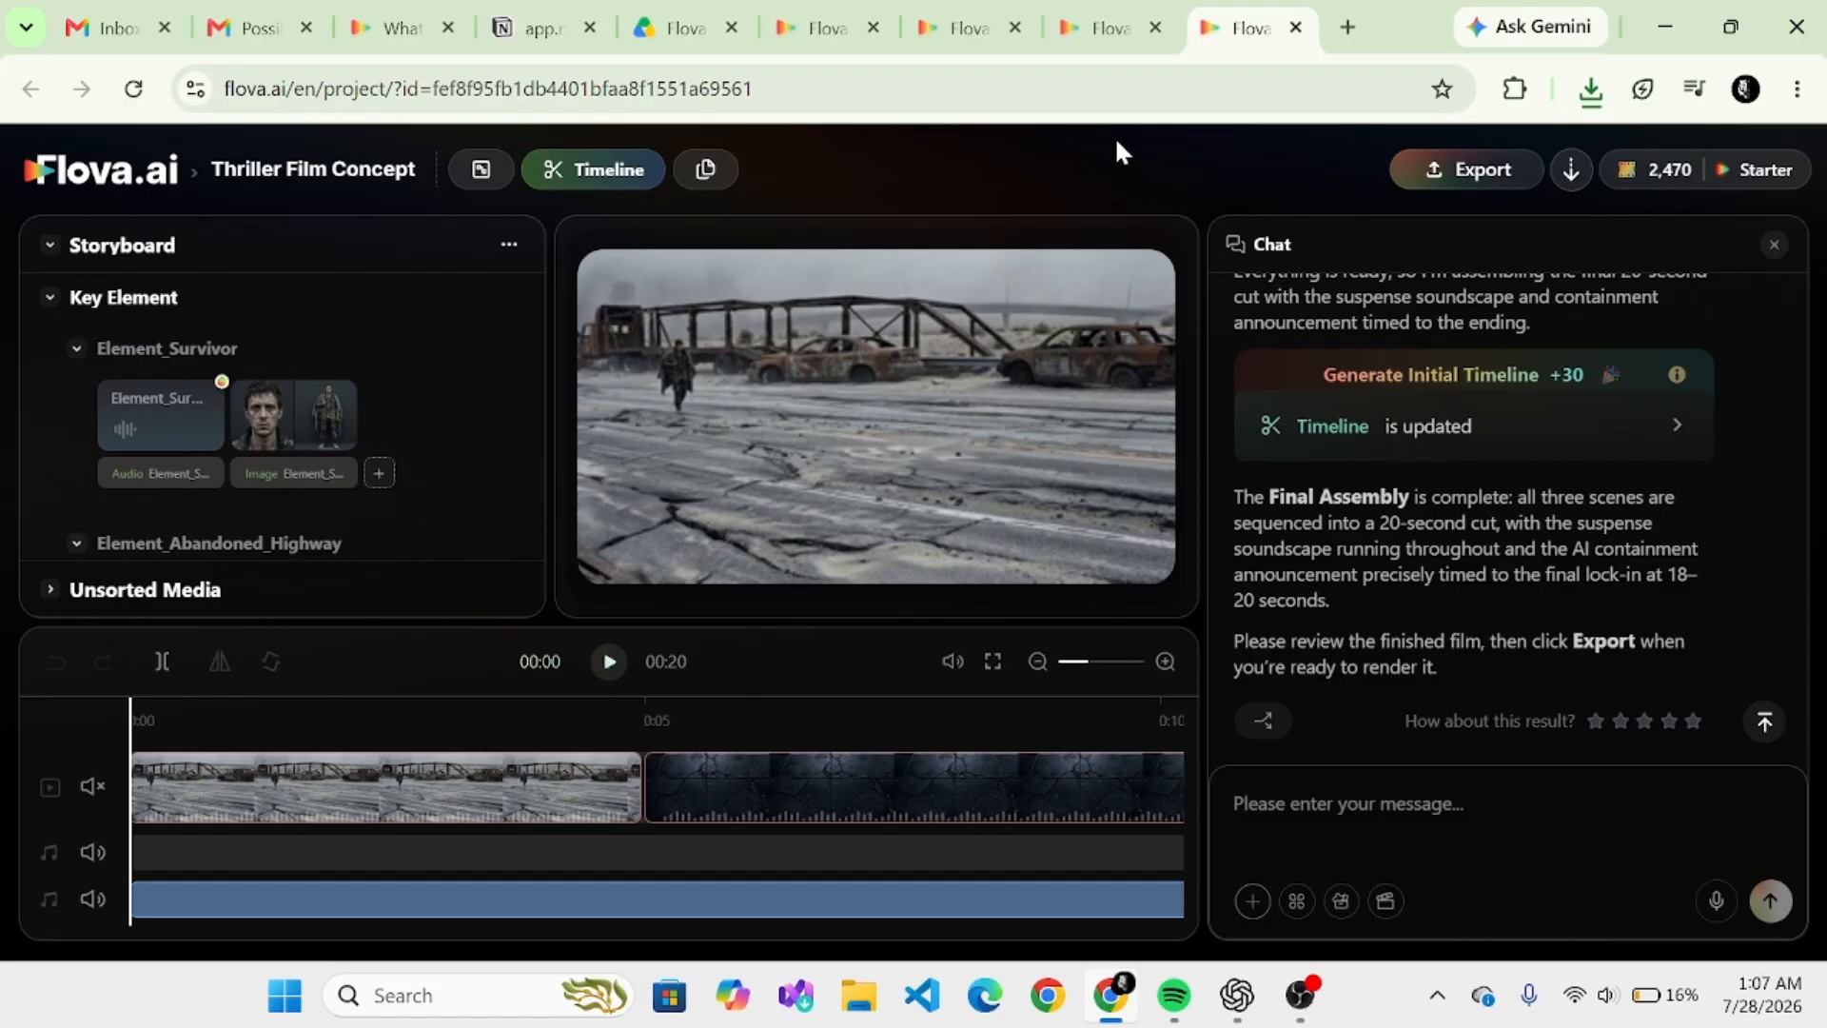
- Switch to the Flova home page, open the full skill collection and browse the auto-invoked skills
click(1117, 33)
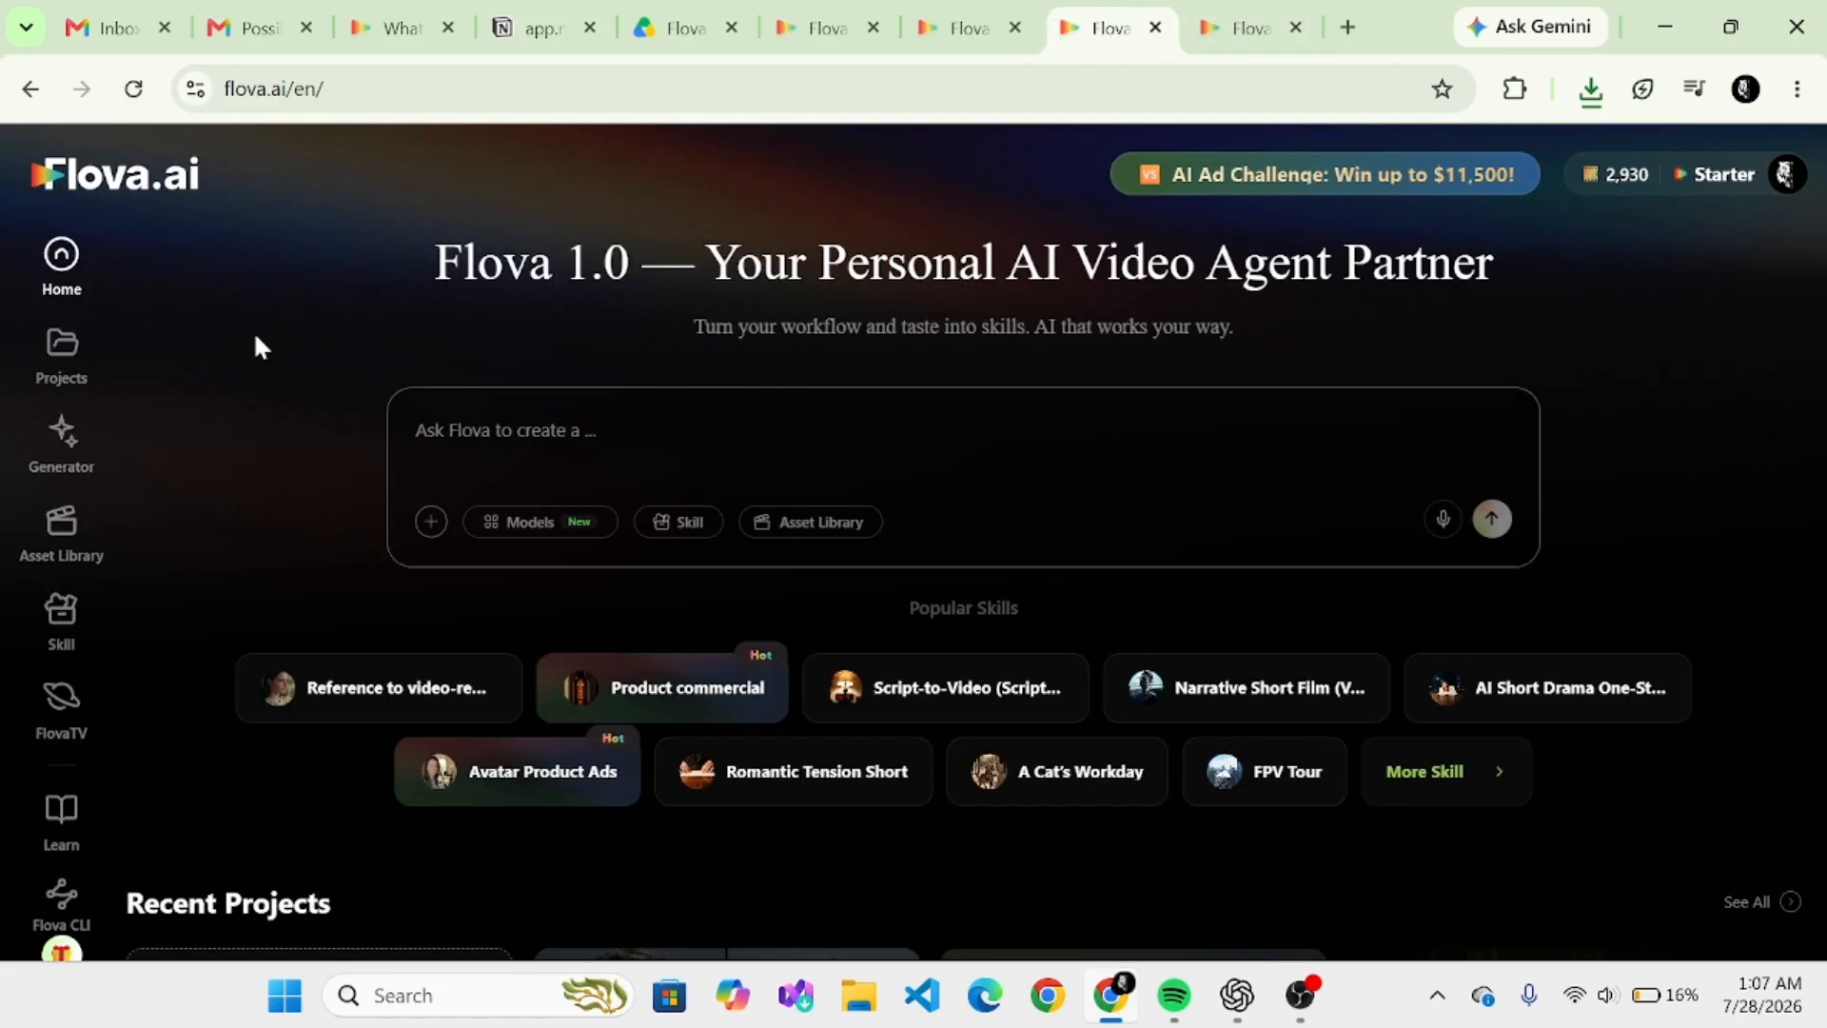
click(678, 523)
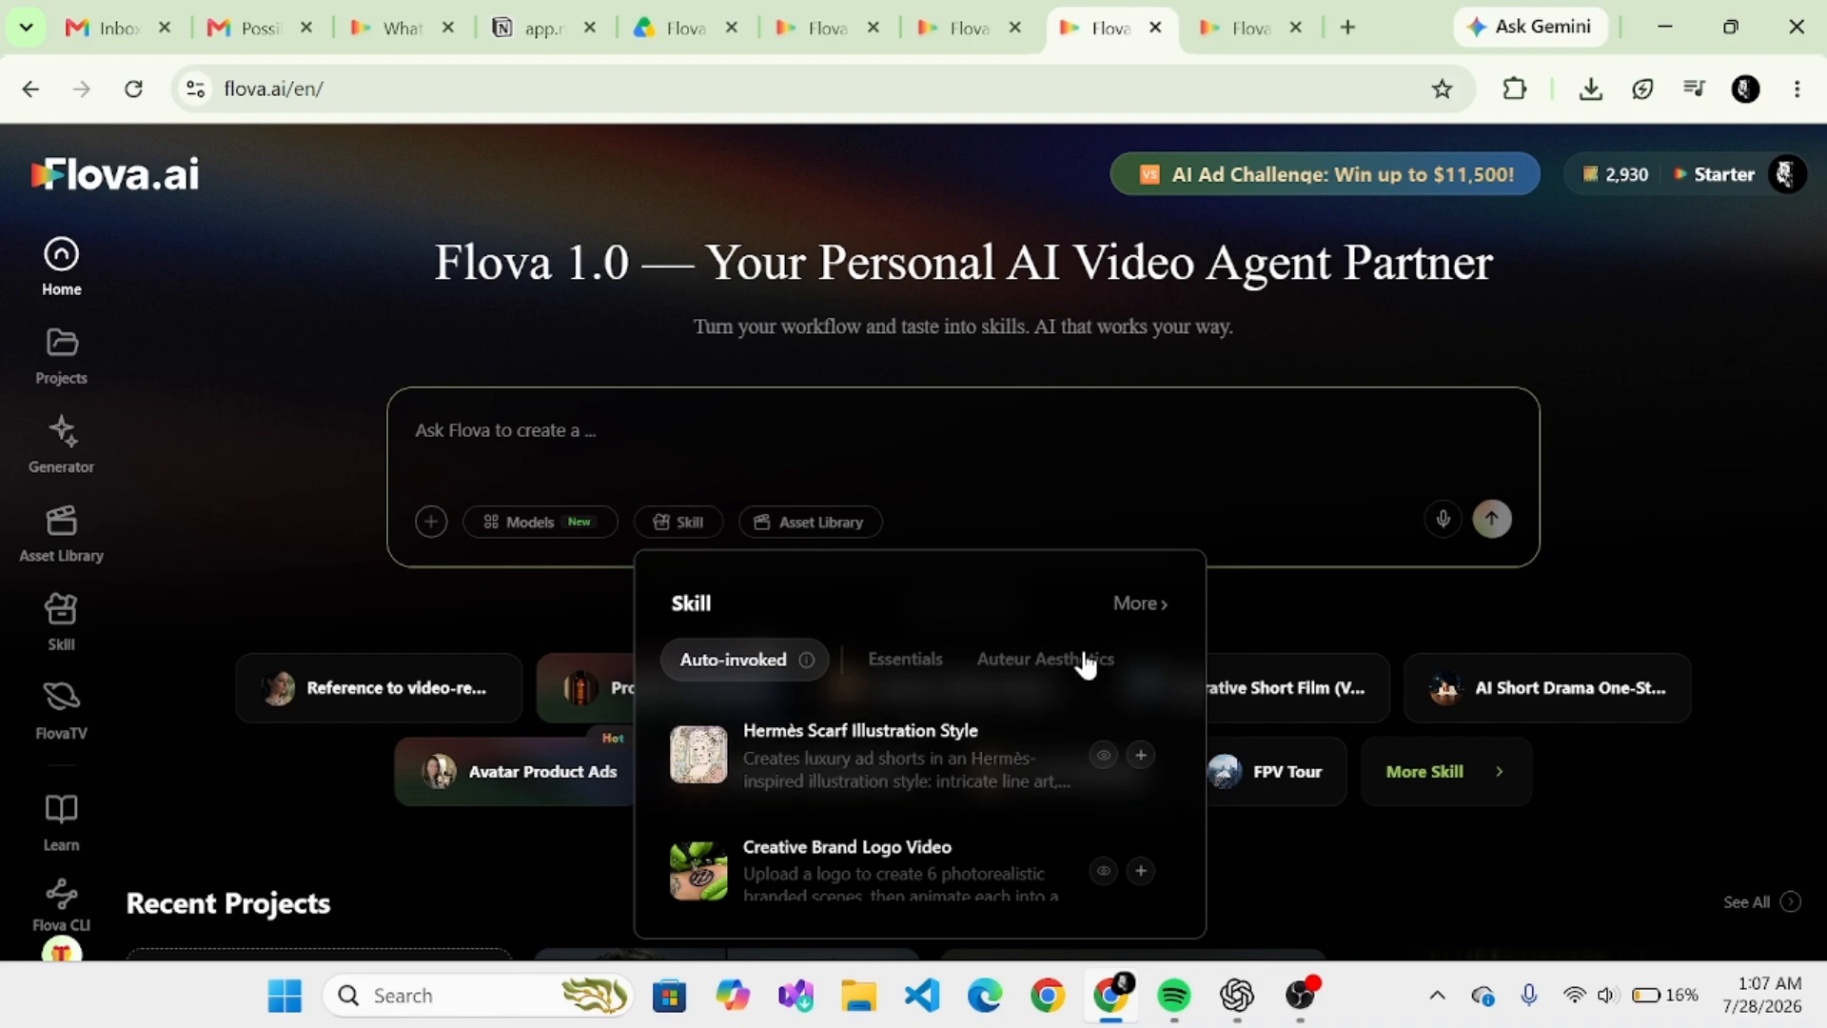
click(1157, 602)
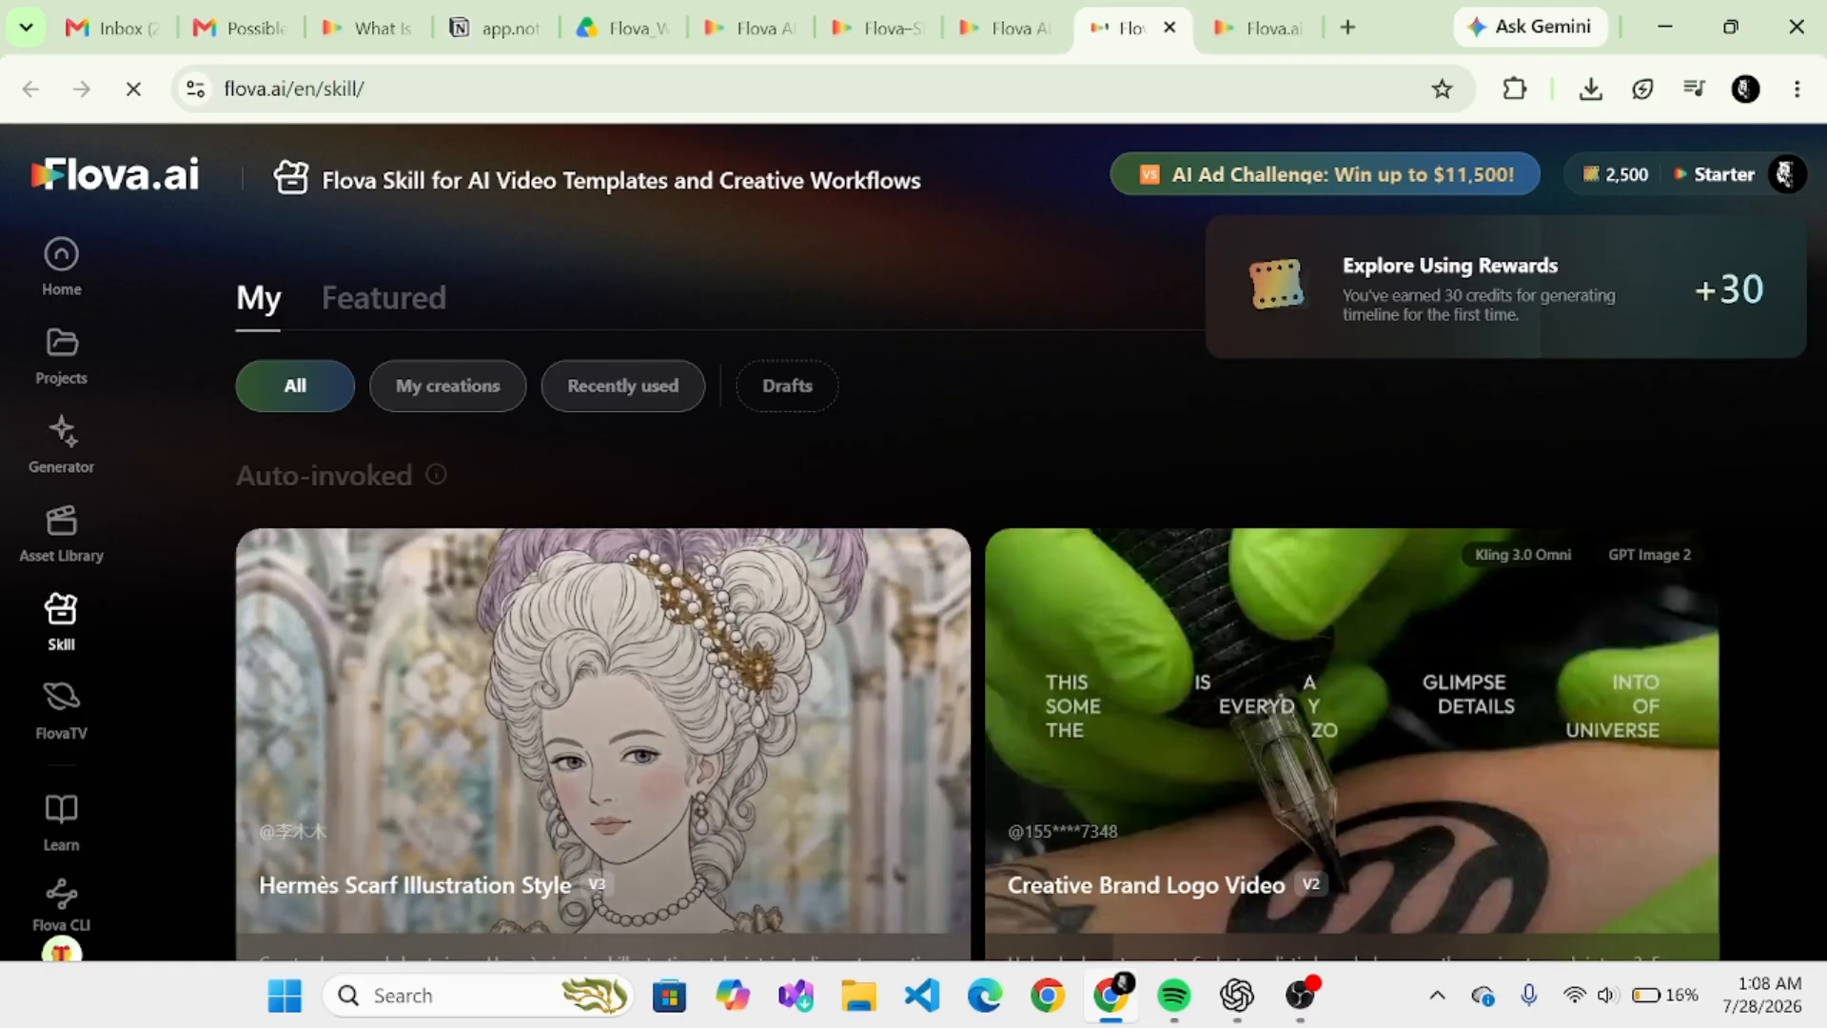
scroll(914, 723, down, 2)
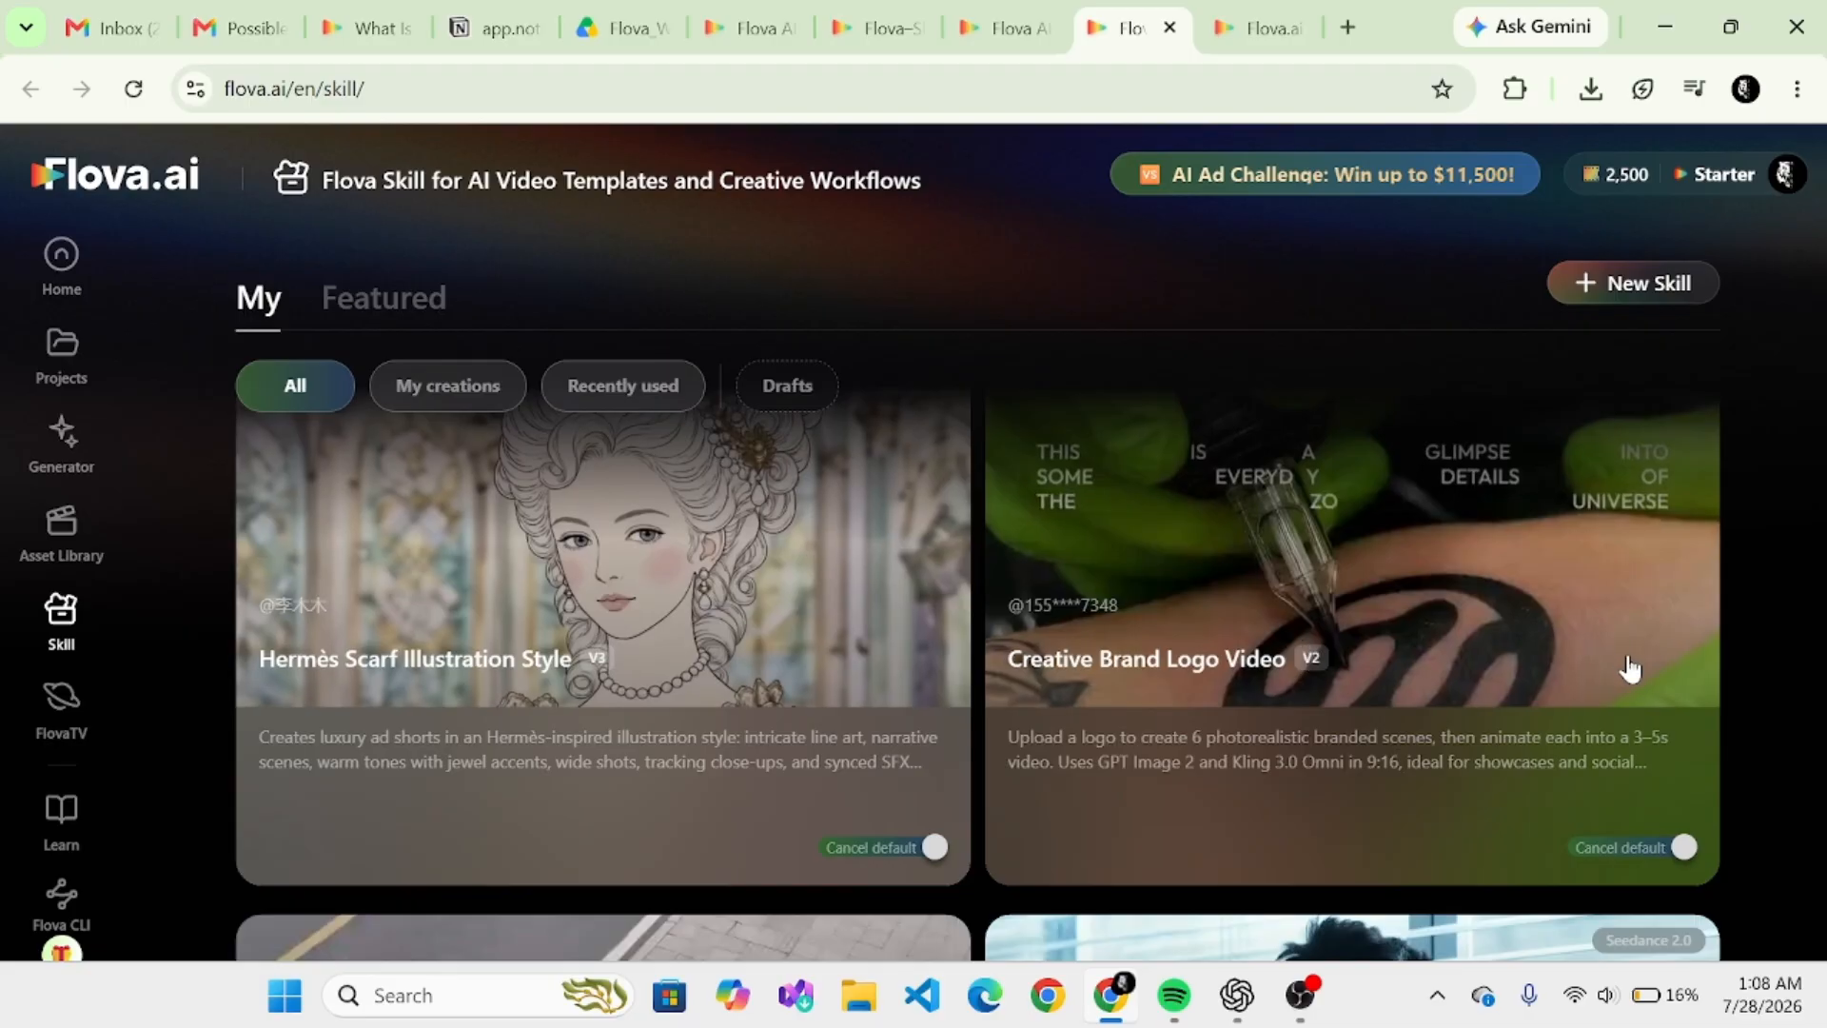
scroll(983, 779, down, 1)
scroll(978, 680, down, 2)
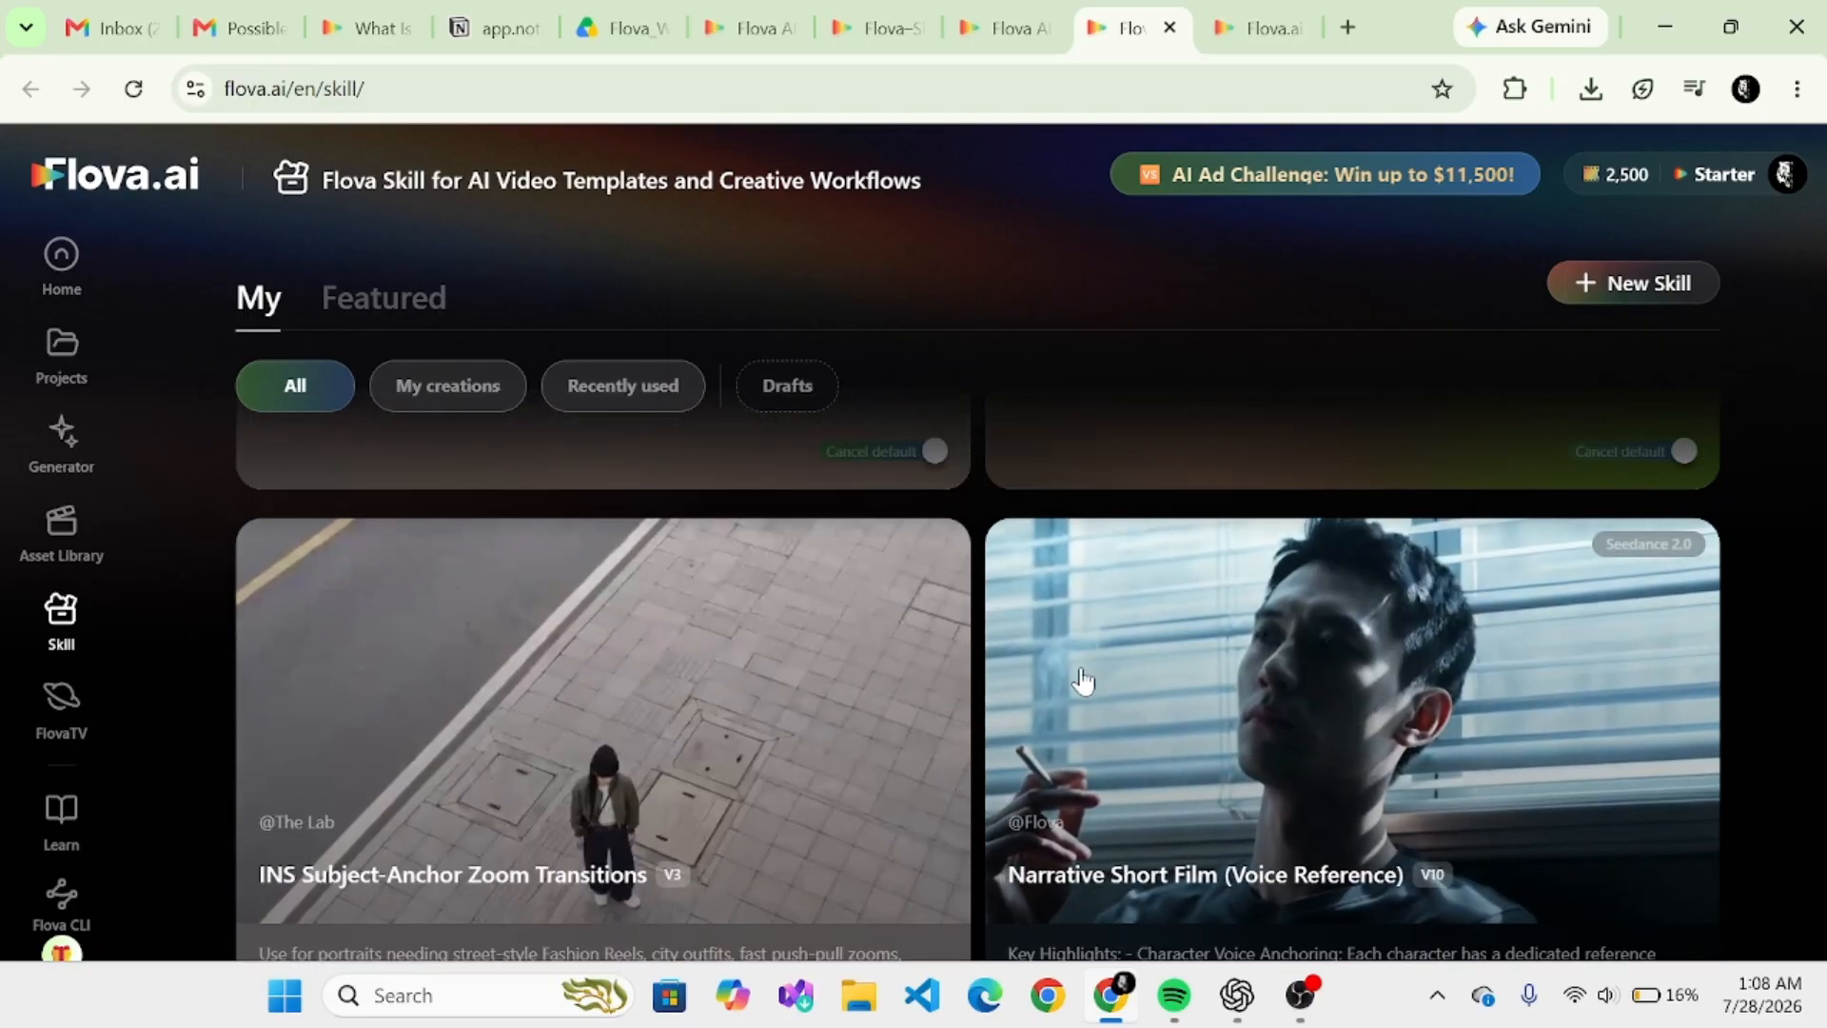
scroll(1085, 681, down, 1)
scroll(978, 666, down, 3)
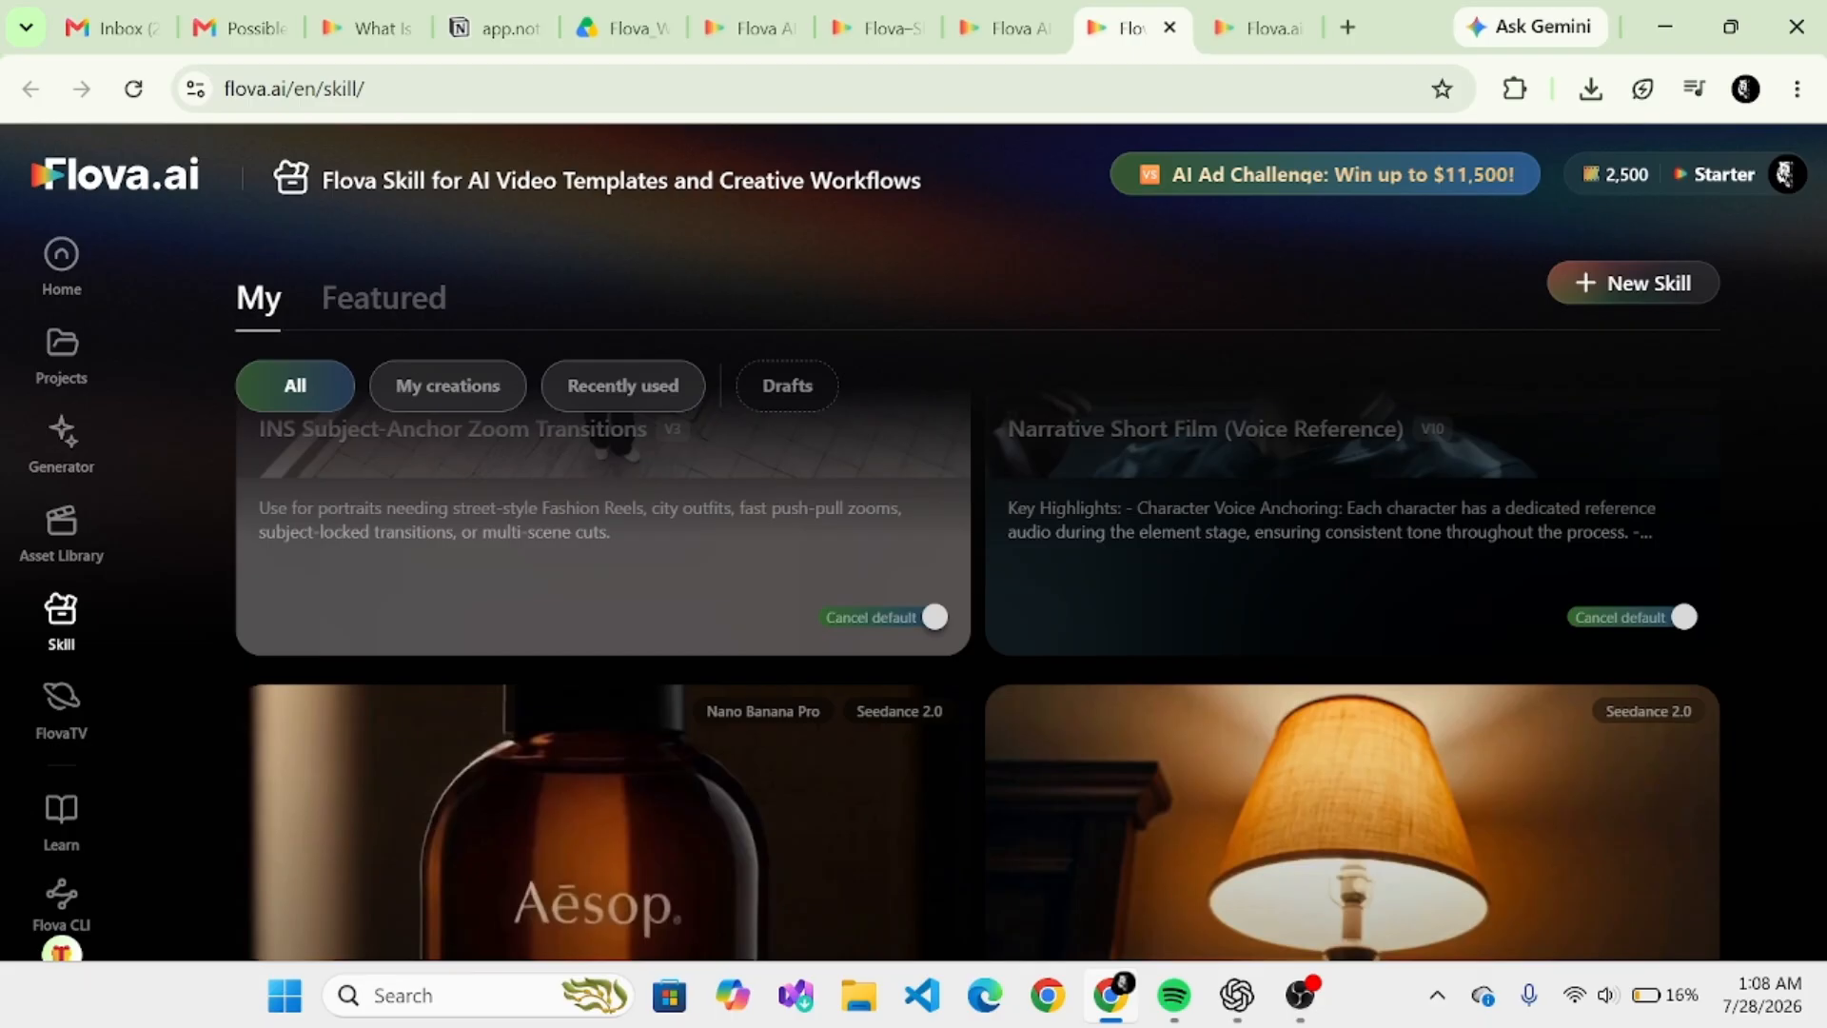
scroll(978, 680, down, 2)
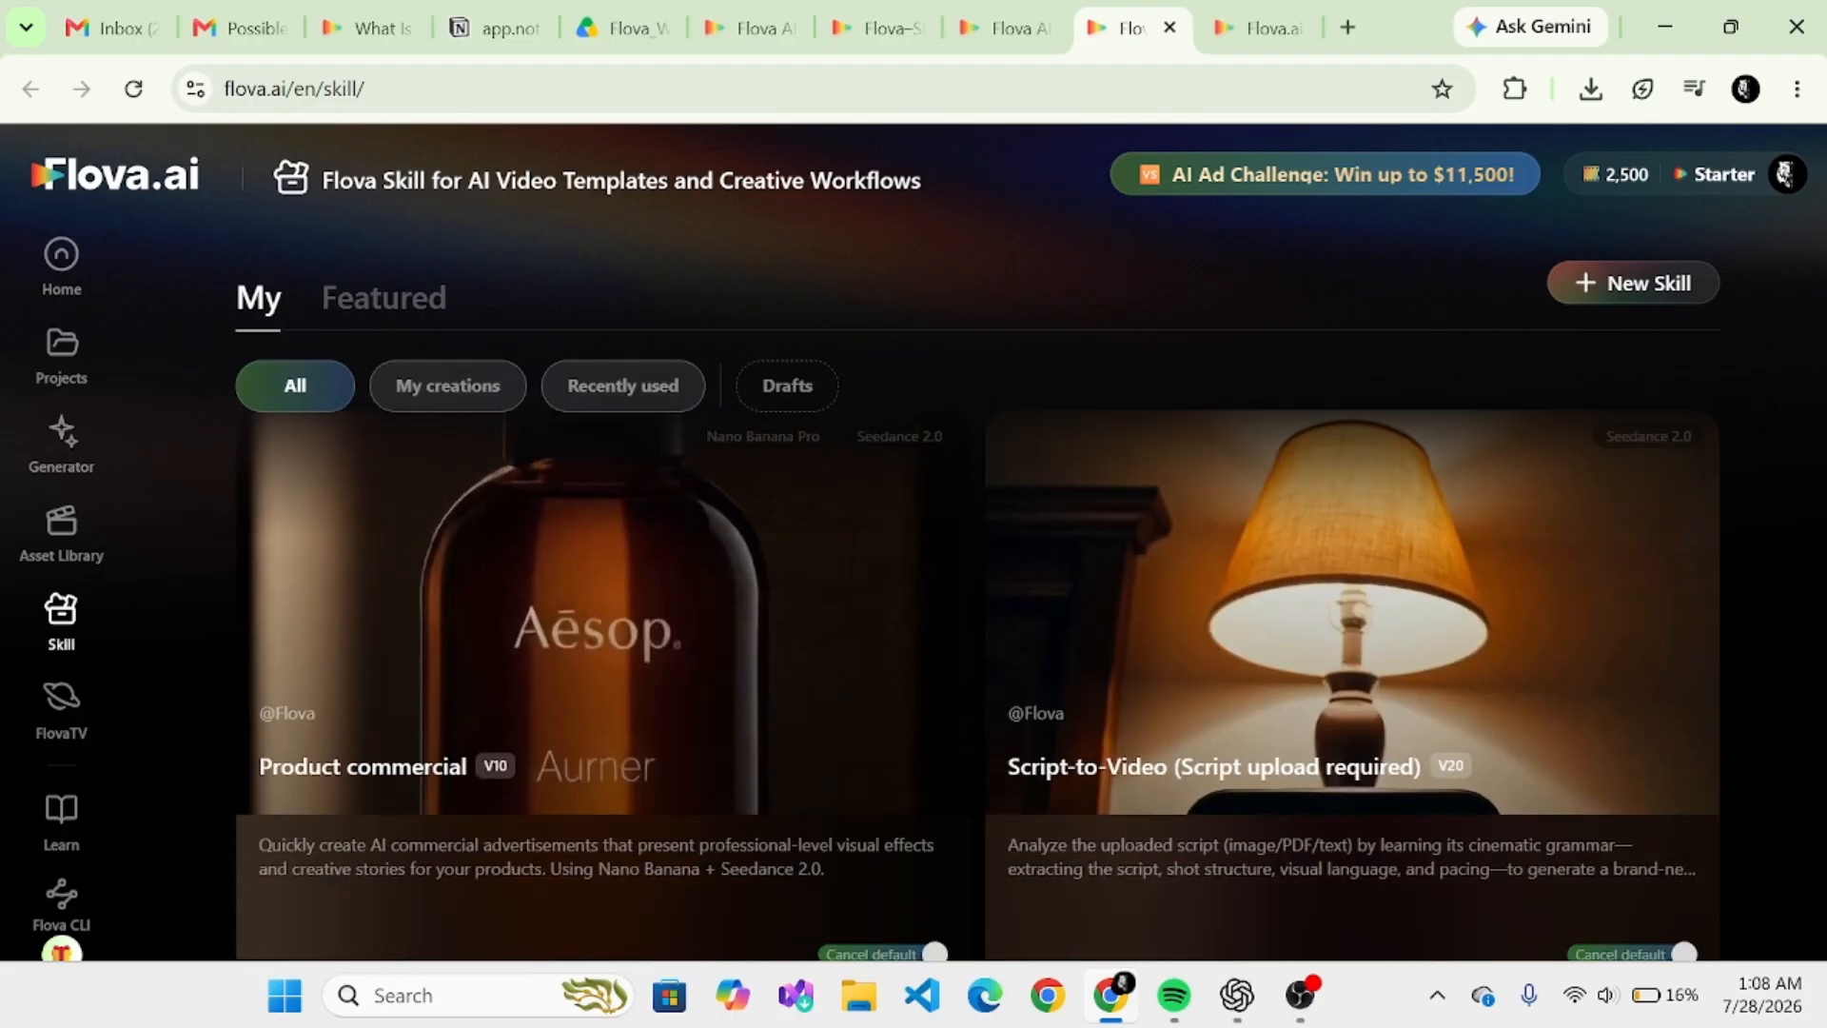
scroll(978, 685, down, 4)
- Open the Asset Library, collapse Unlinked Assets and examine the storyboard assets of Element_KungFu_Raccoon_Mischief
click(59, 264)
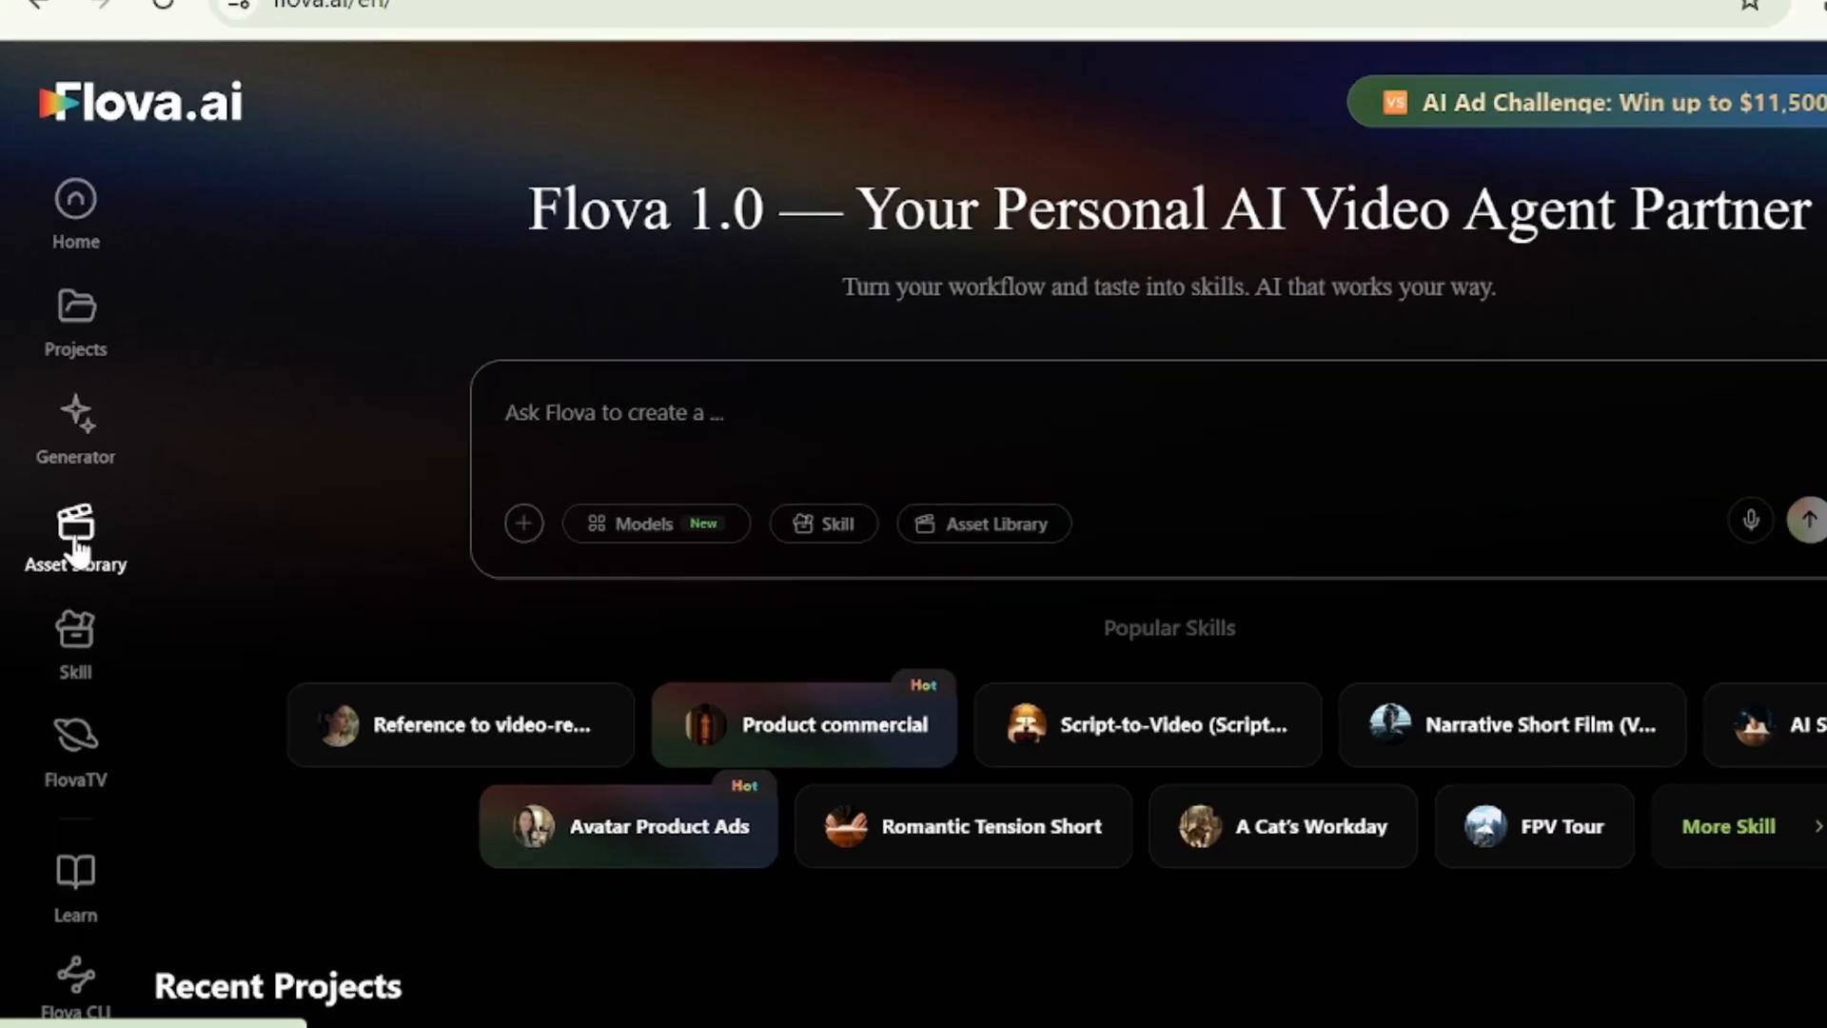
click(76, 547)
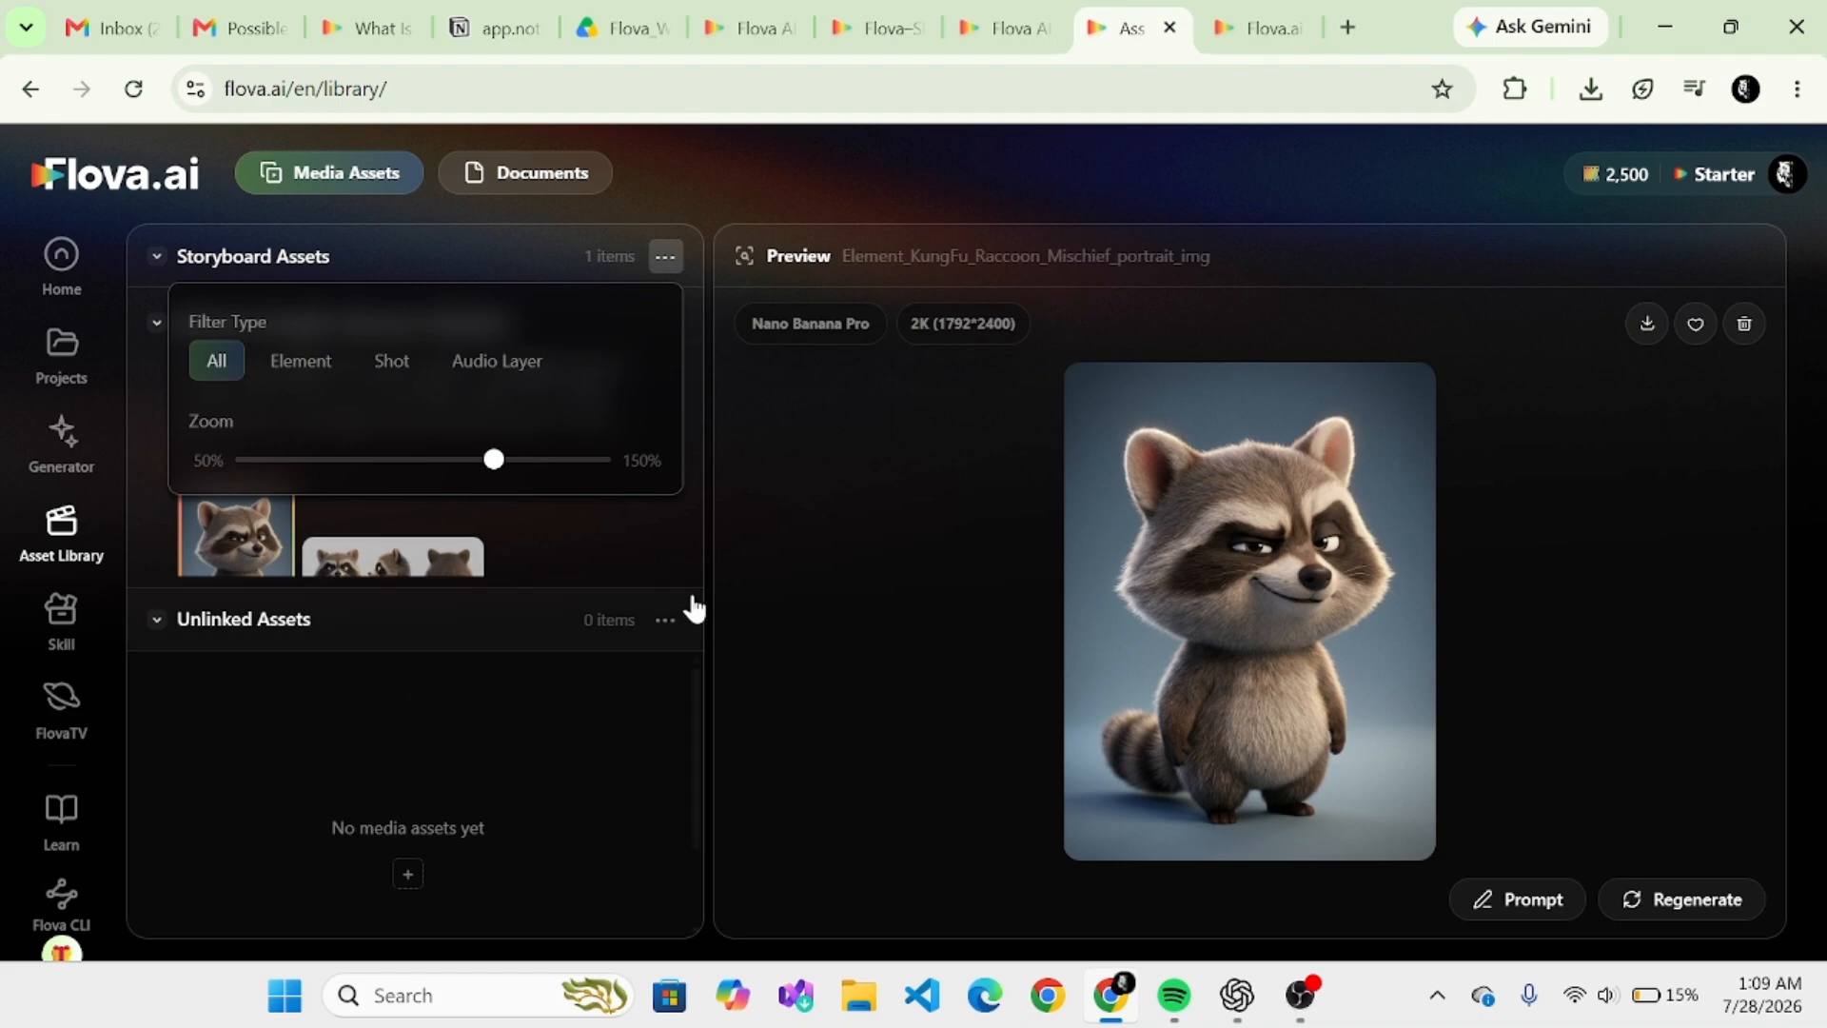
click(157, 622)
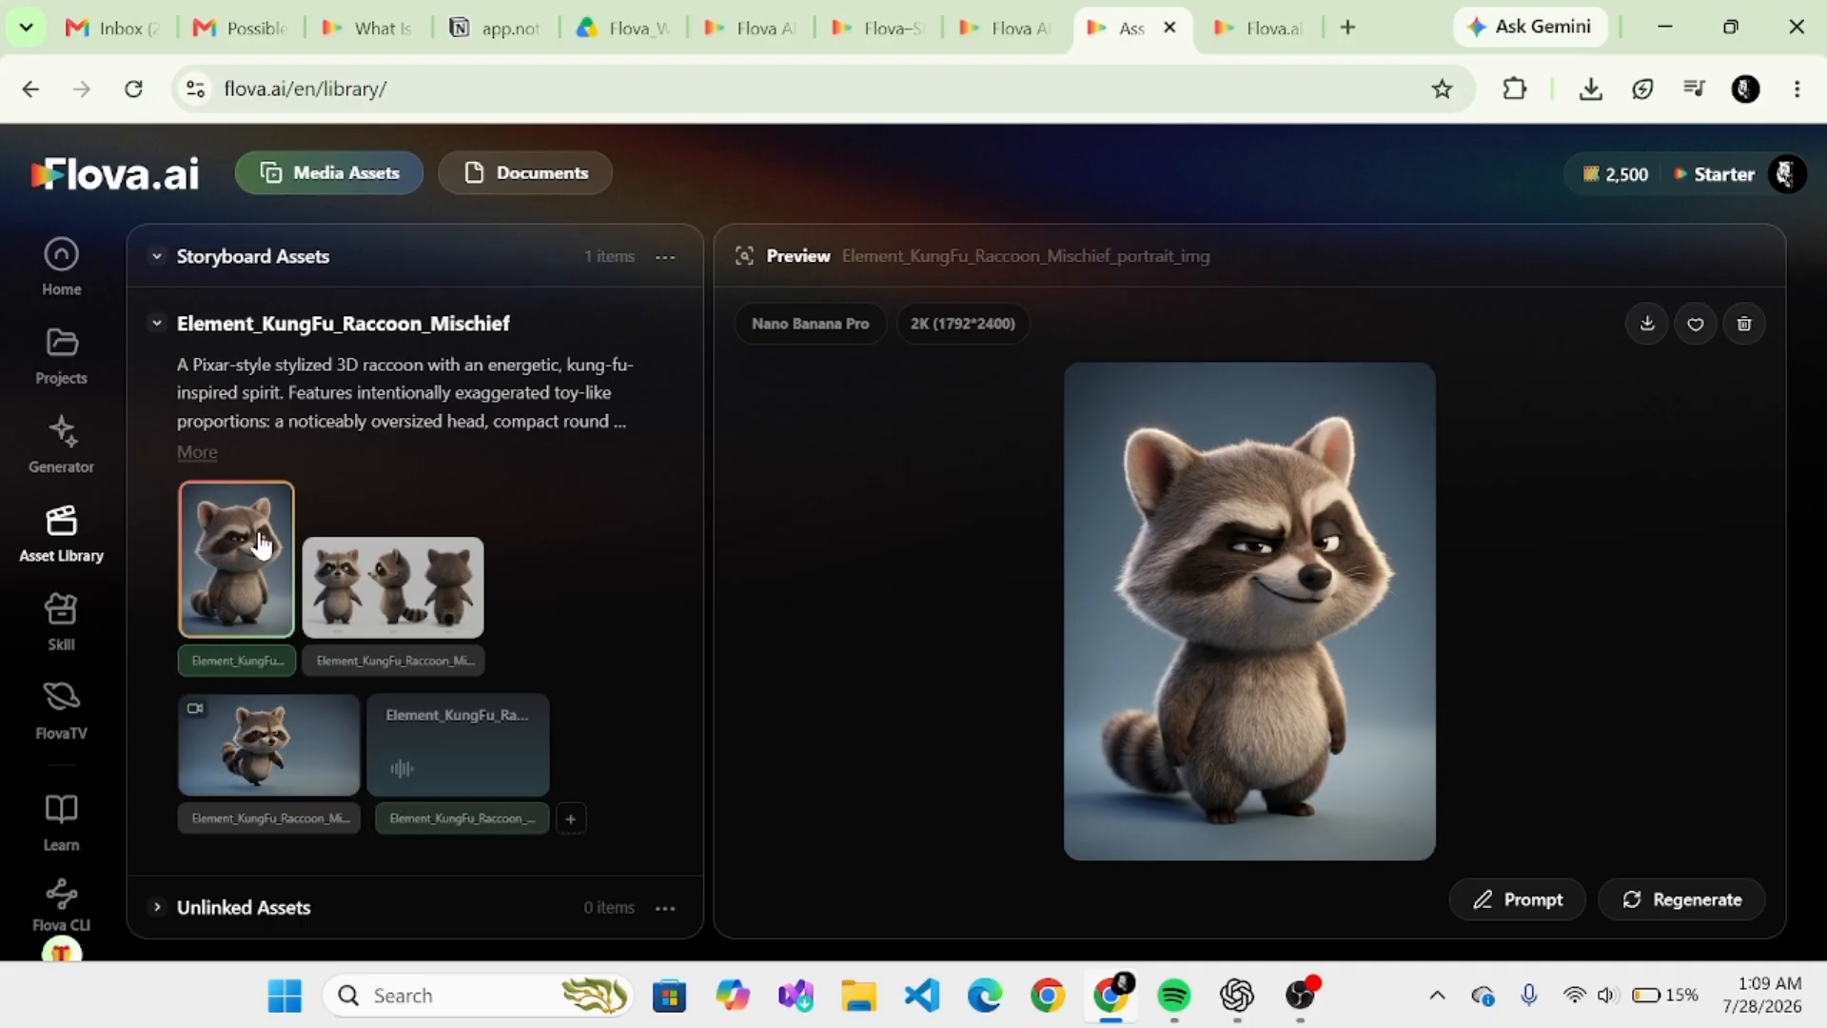
right_click(430, 330)
- Open the Generator, look through the available video generation models and return to the home page
click(82, 460)
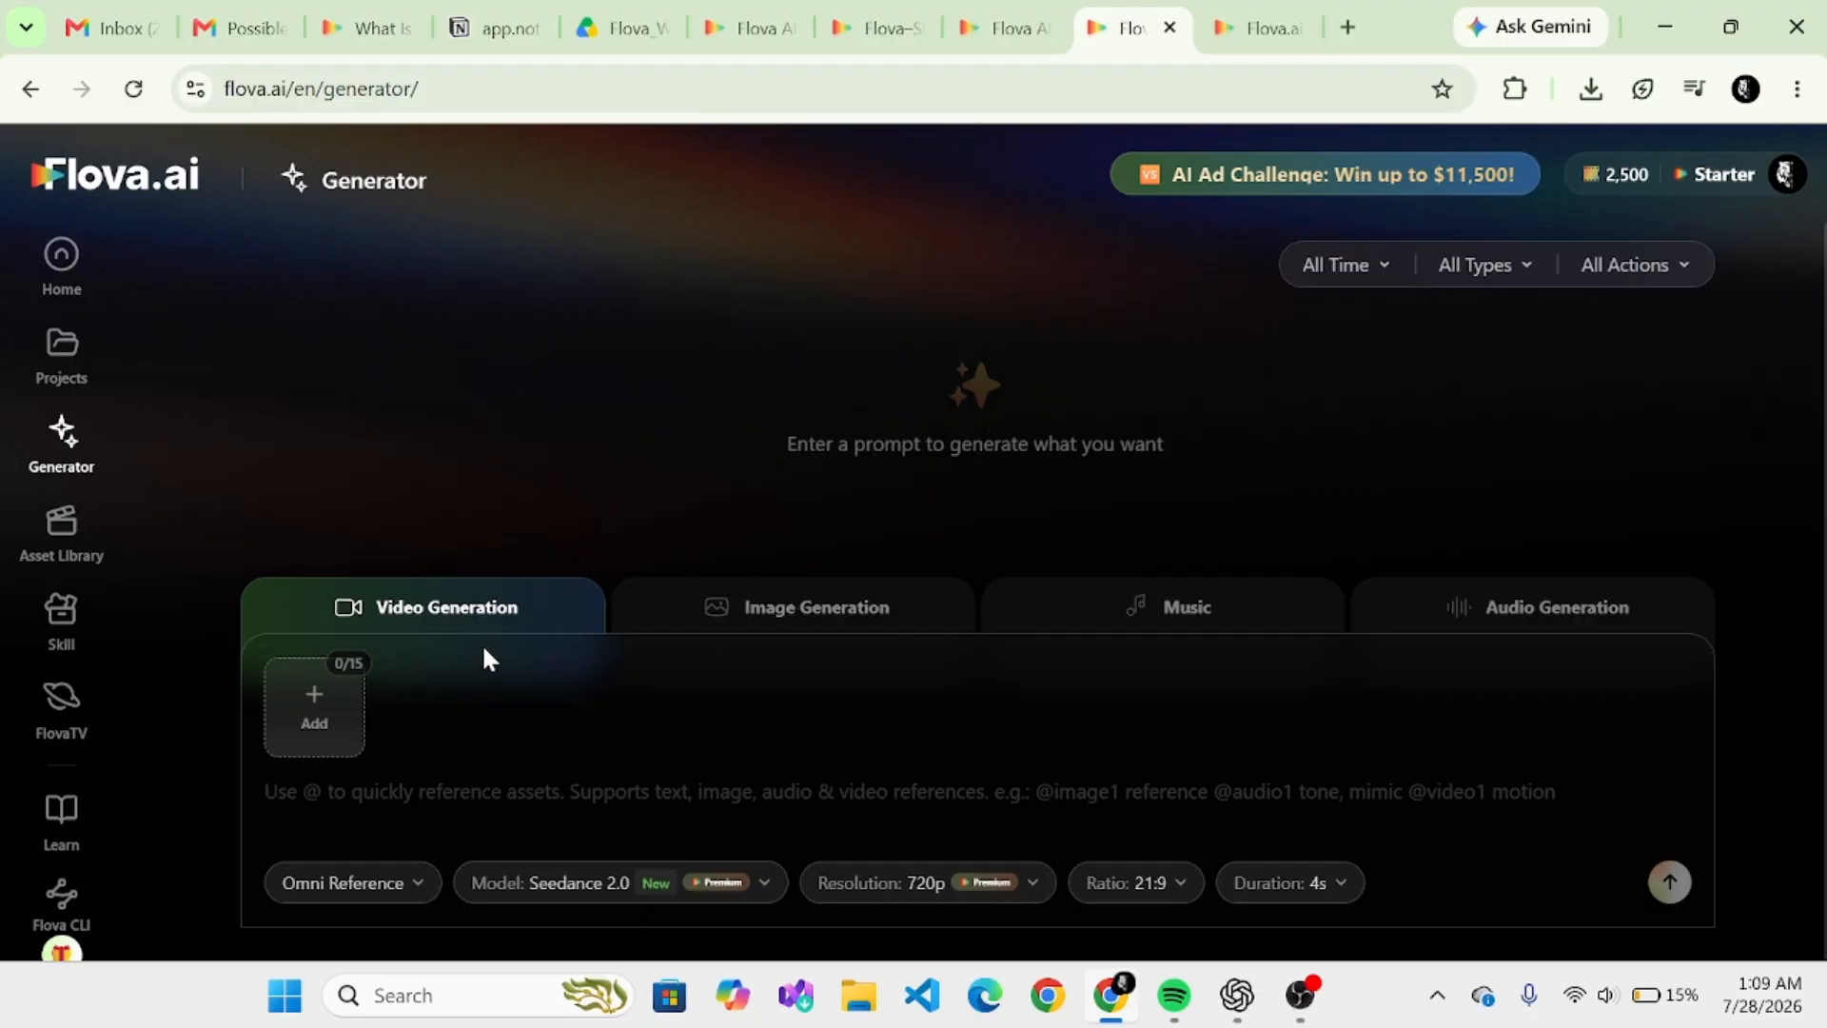
click(751, 894)
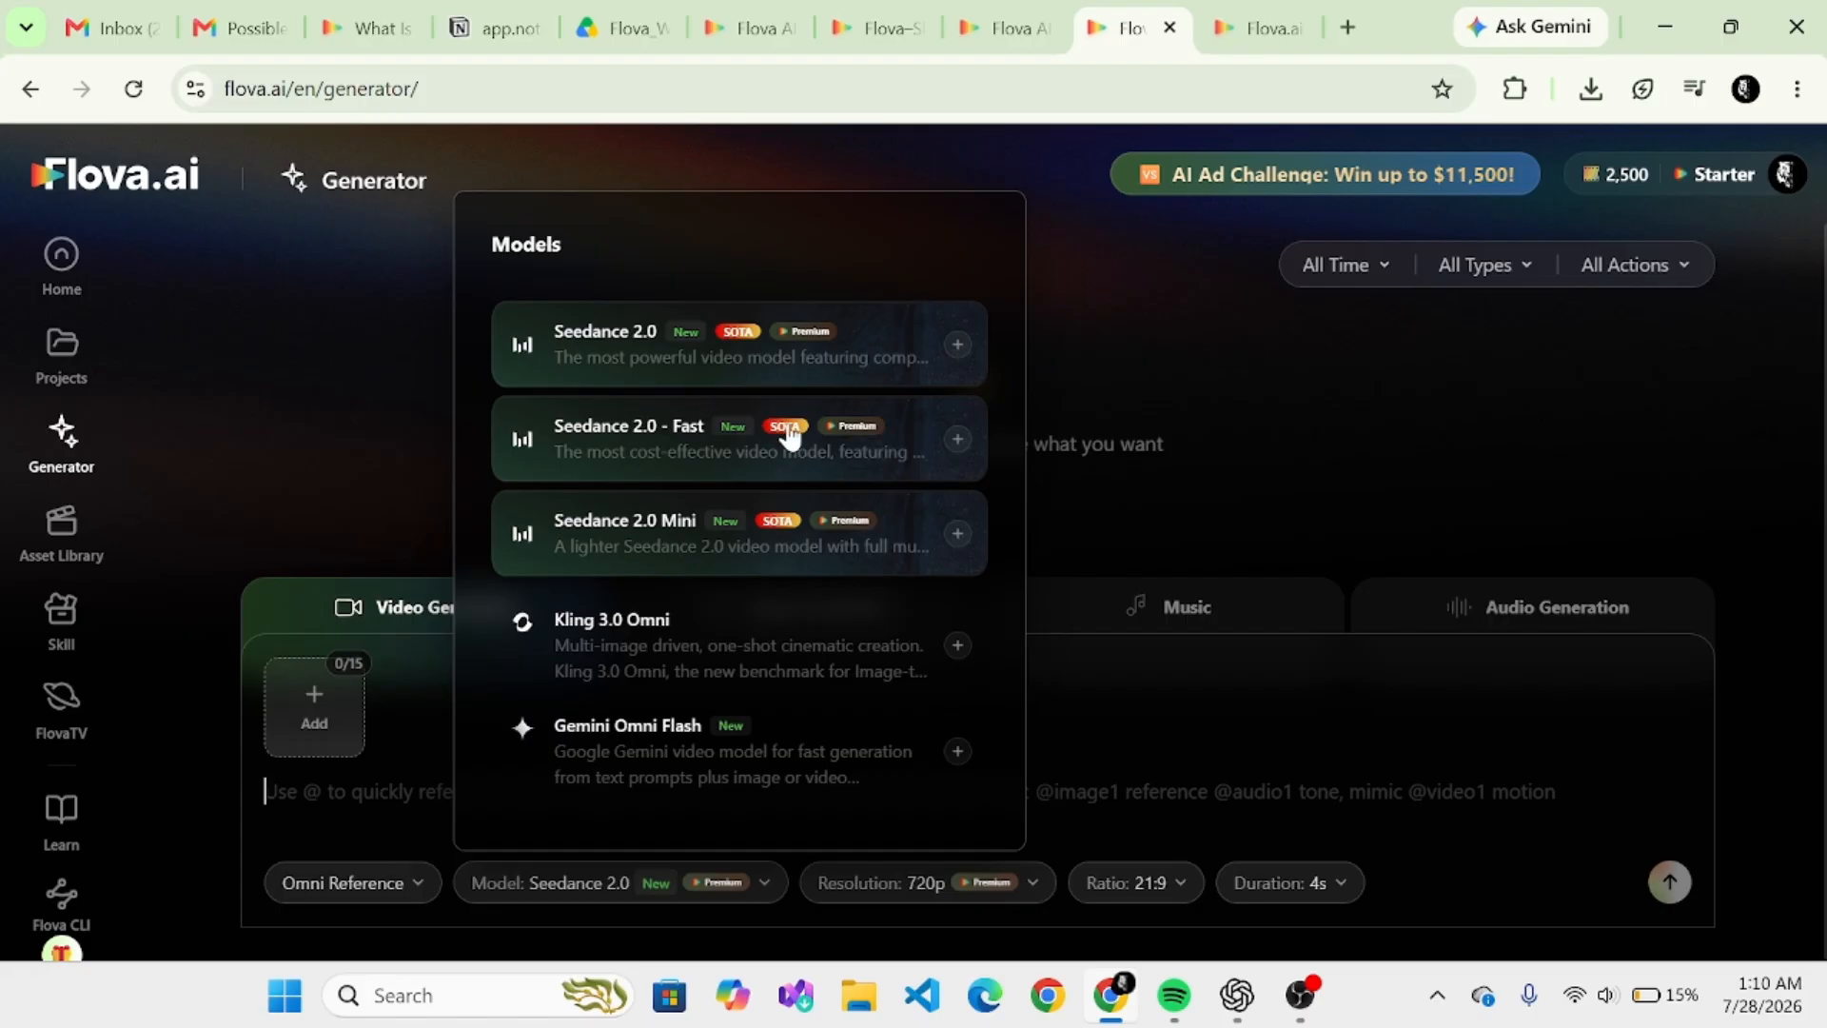
click(765, 887)
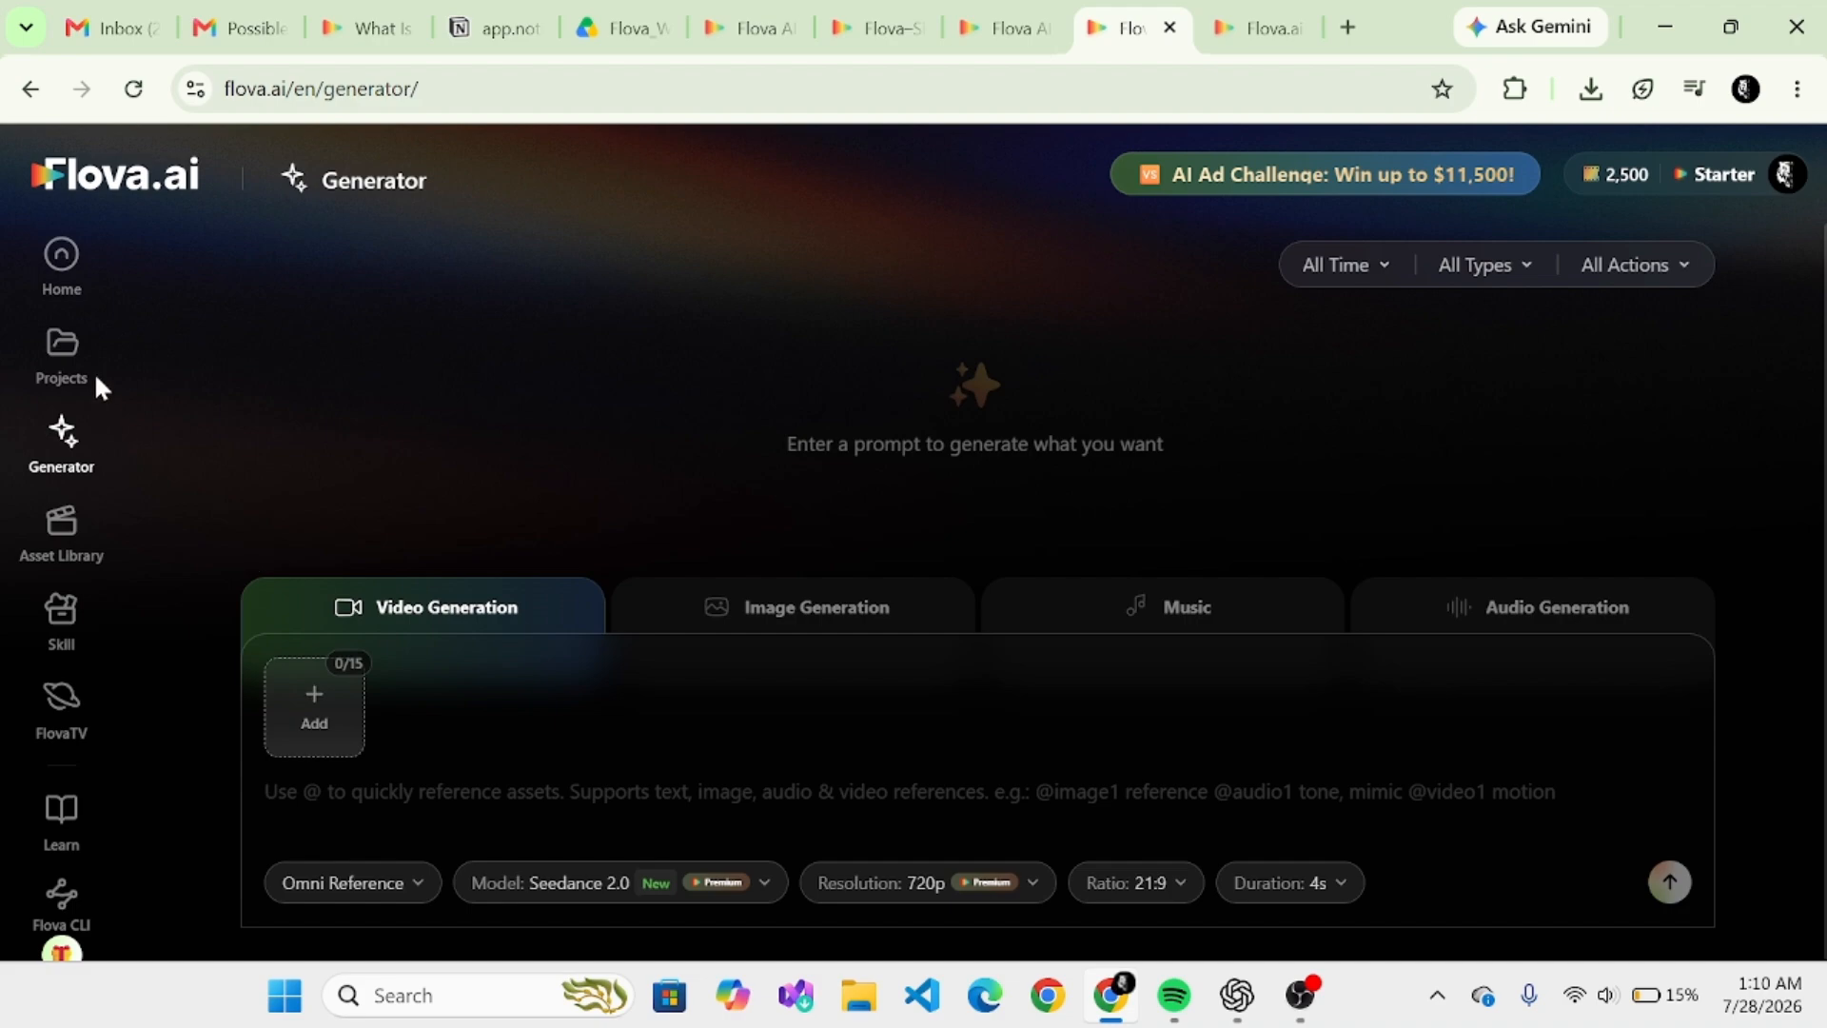
click(59, 271)
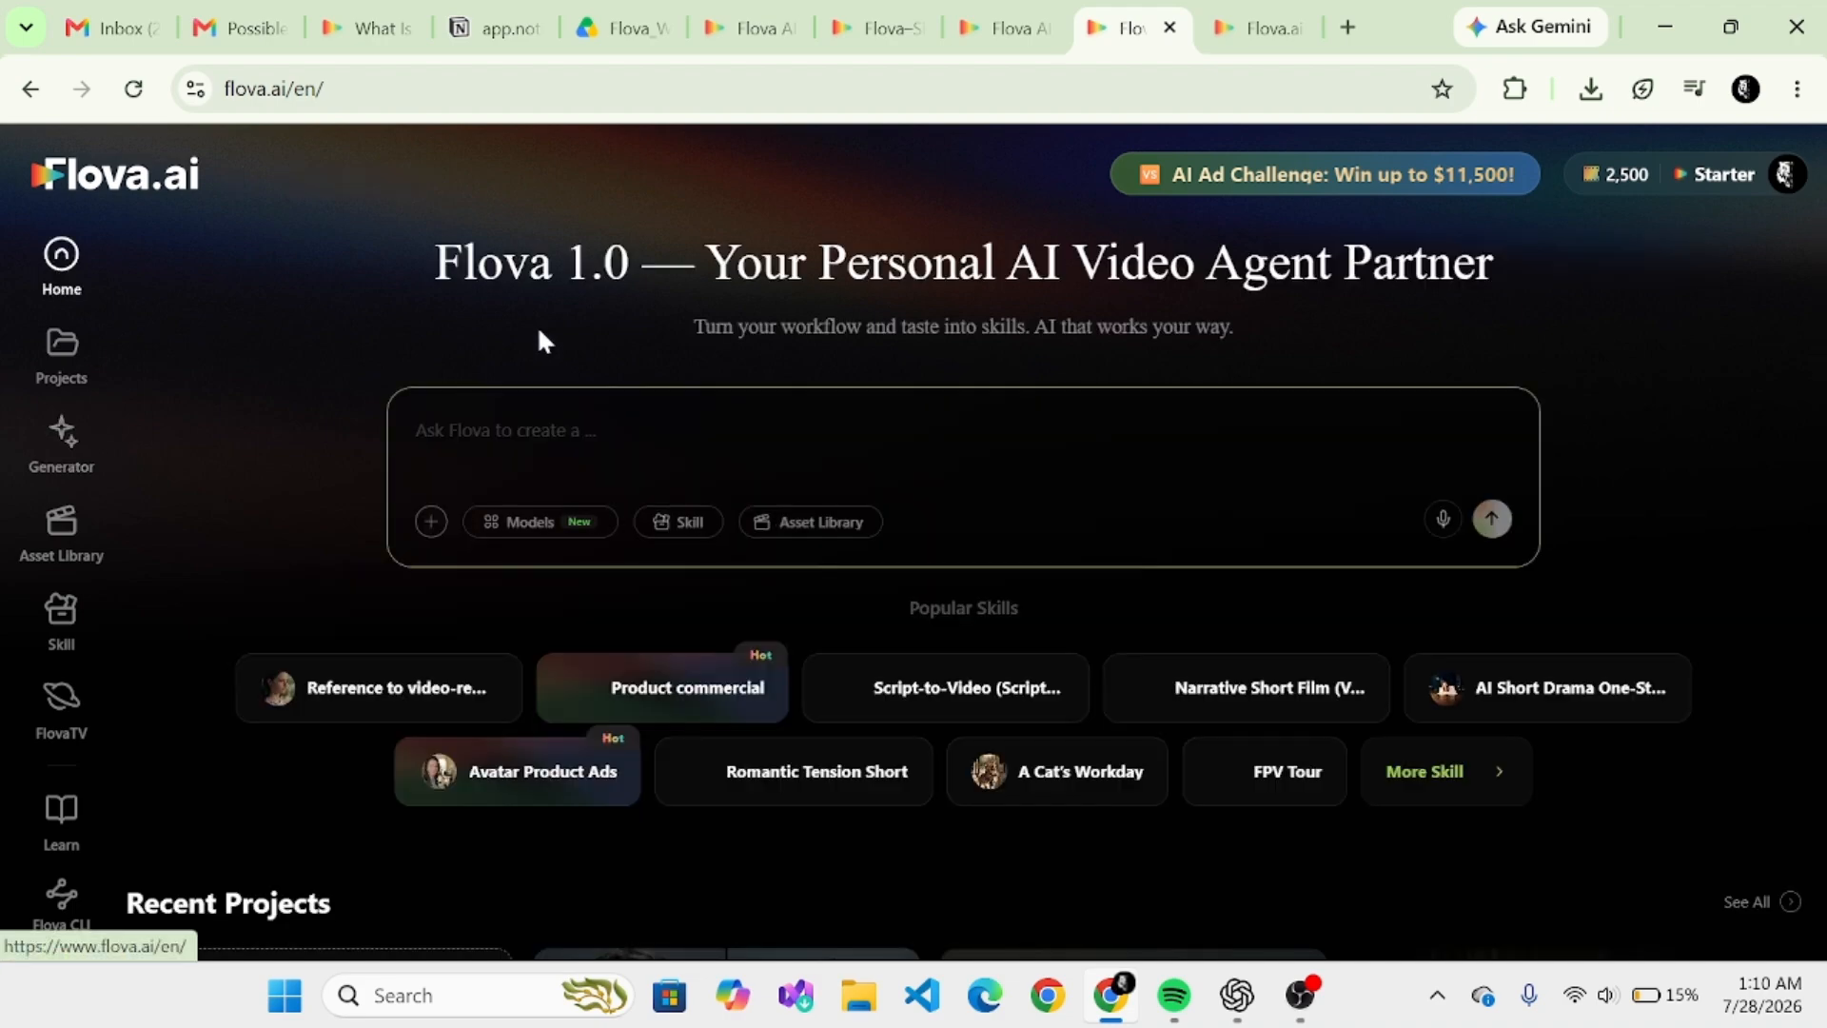